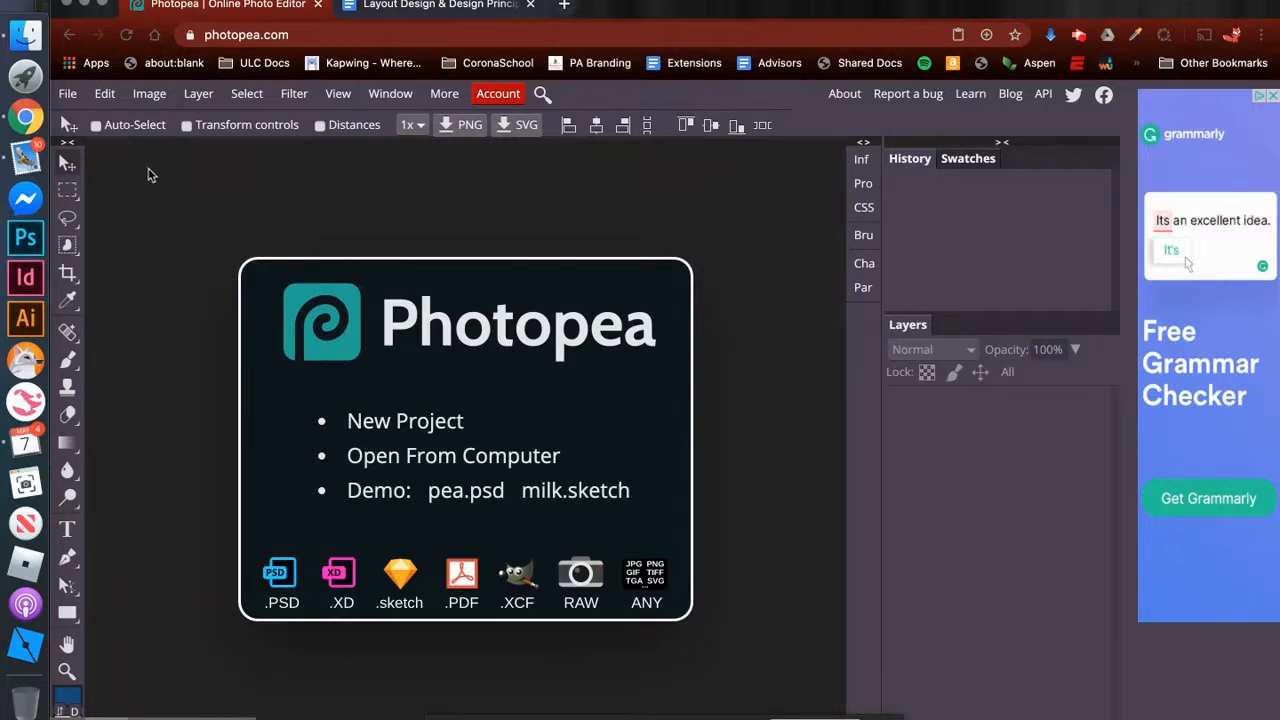
- Create a new project named Great Tech Talk, 7 in wide by 5 in high at 300 DPI with a white background
click(69, 94)
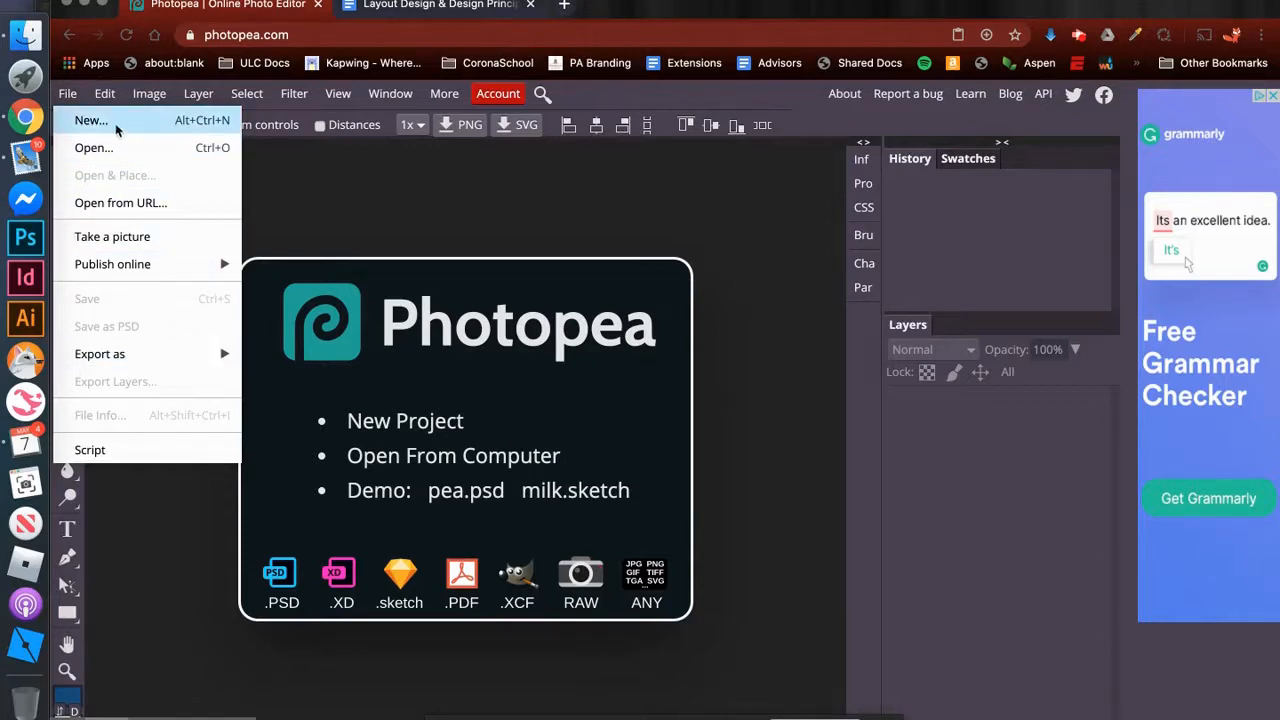
click(90, 122)
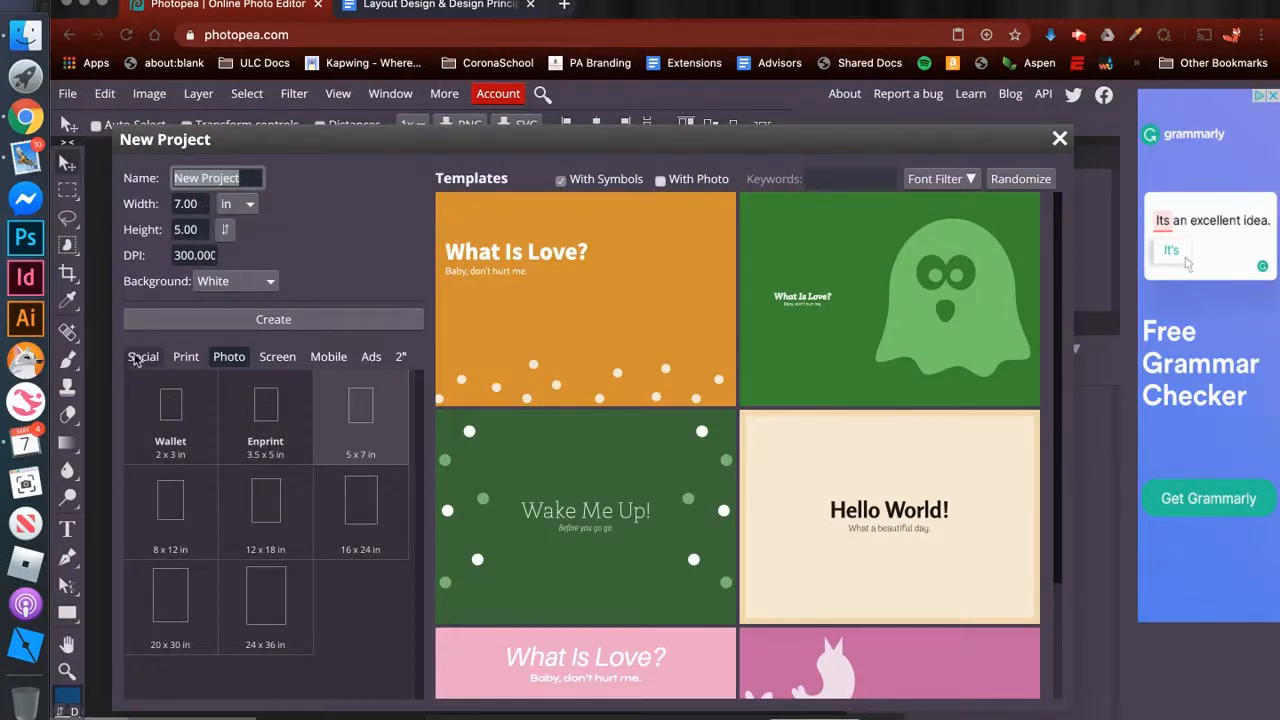
click(175, 204)
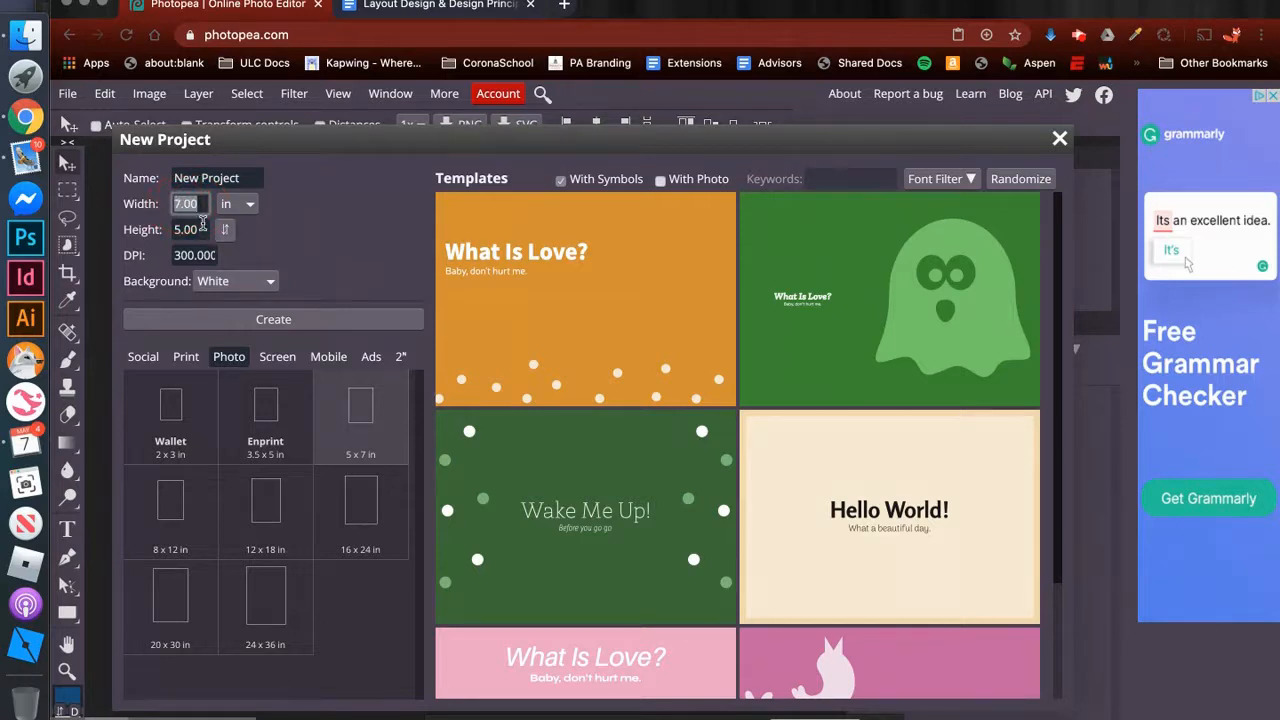
click(234, 206)
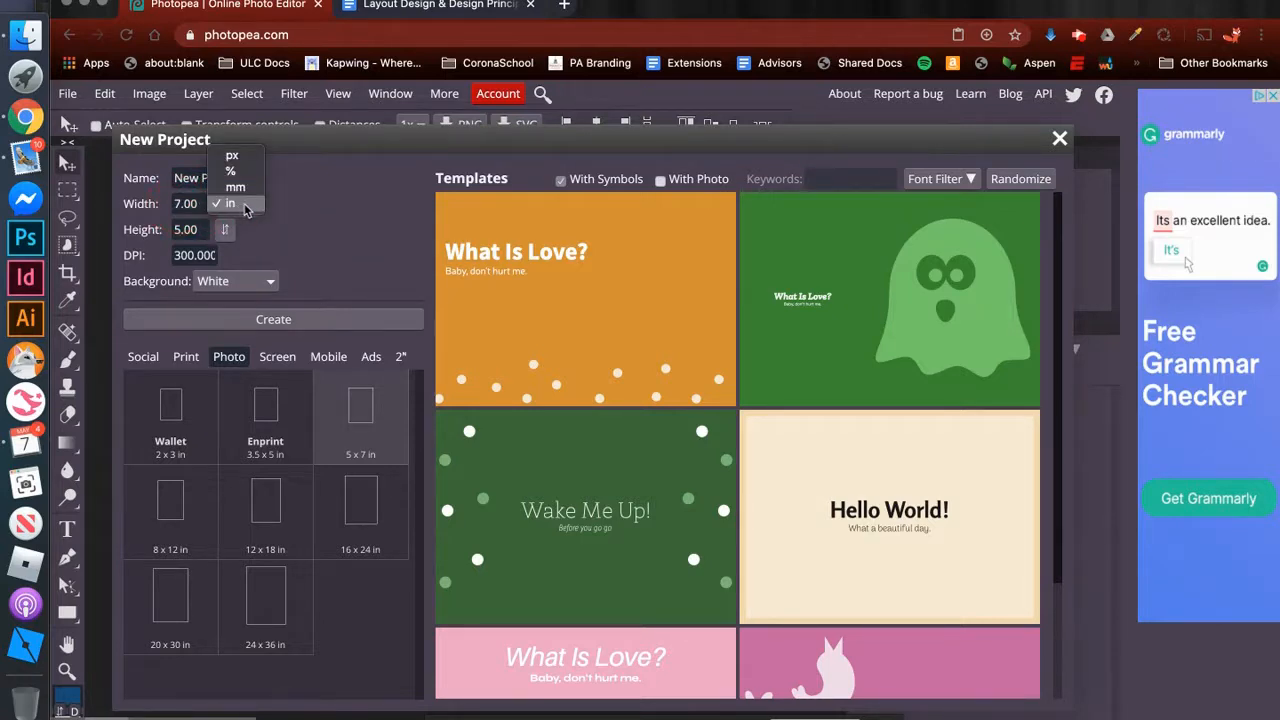
click(245, 206)
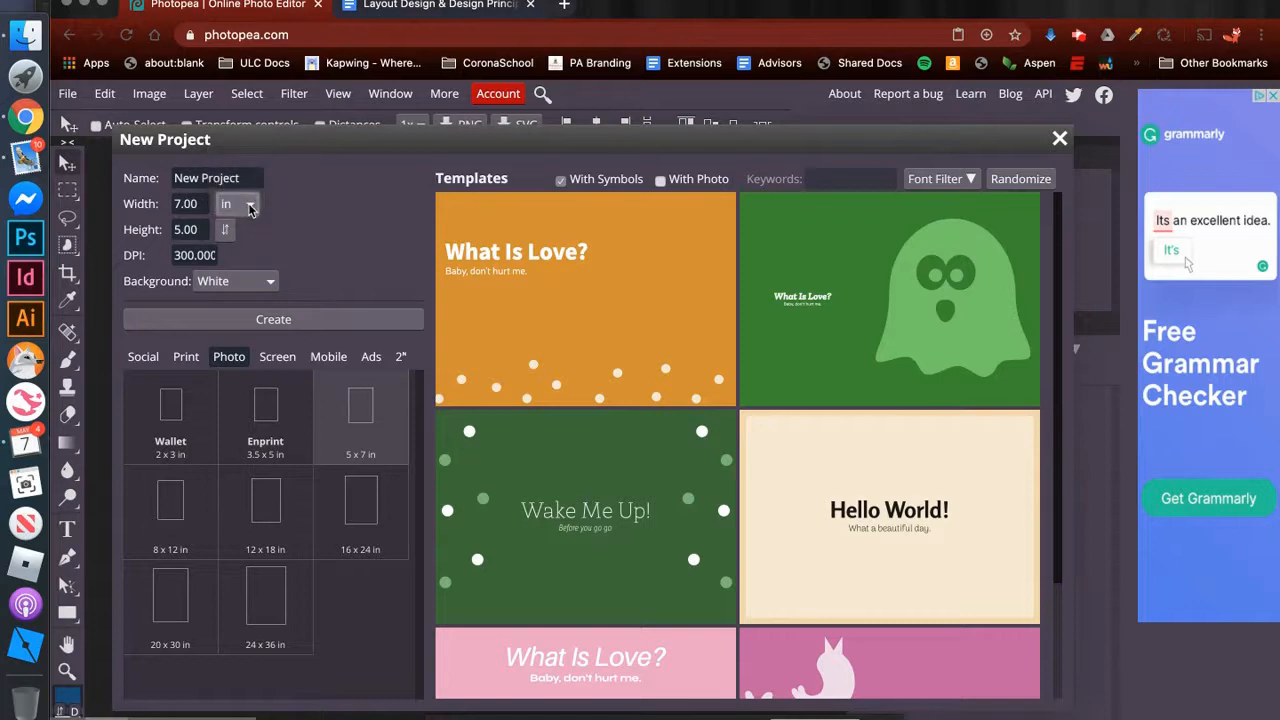
click(199, 231)
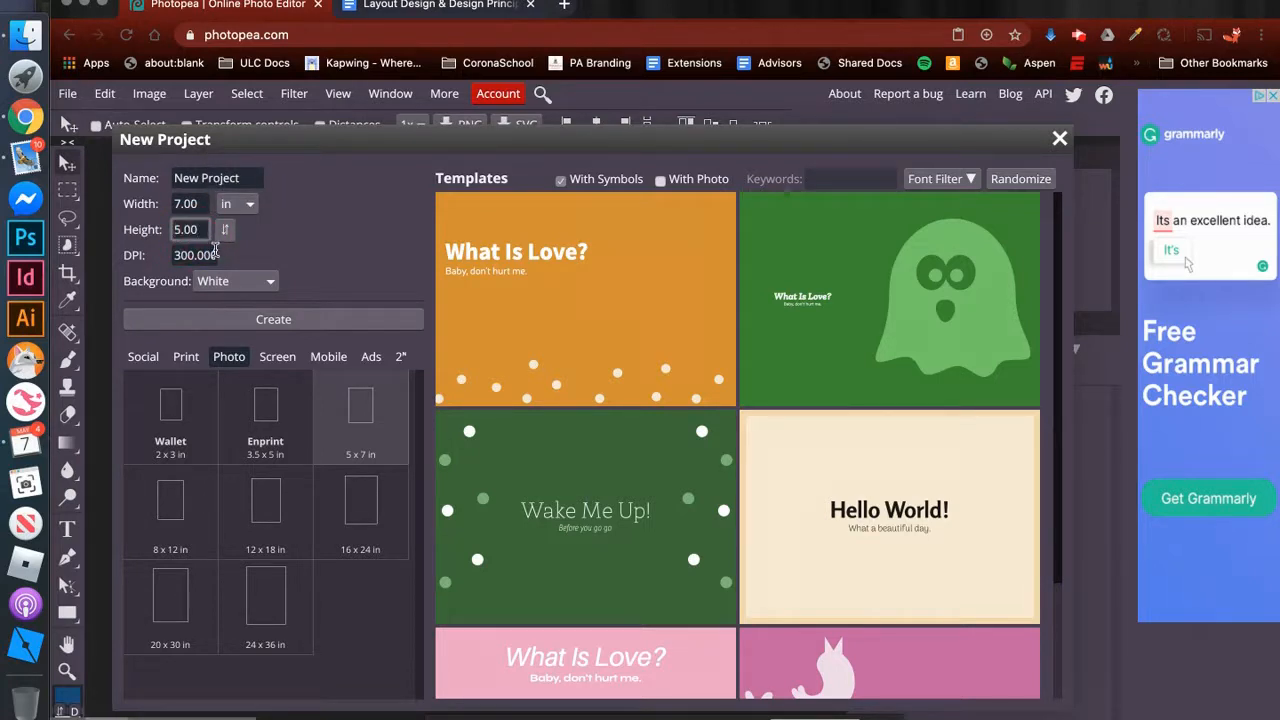
click(209, 255)
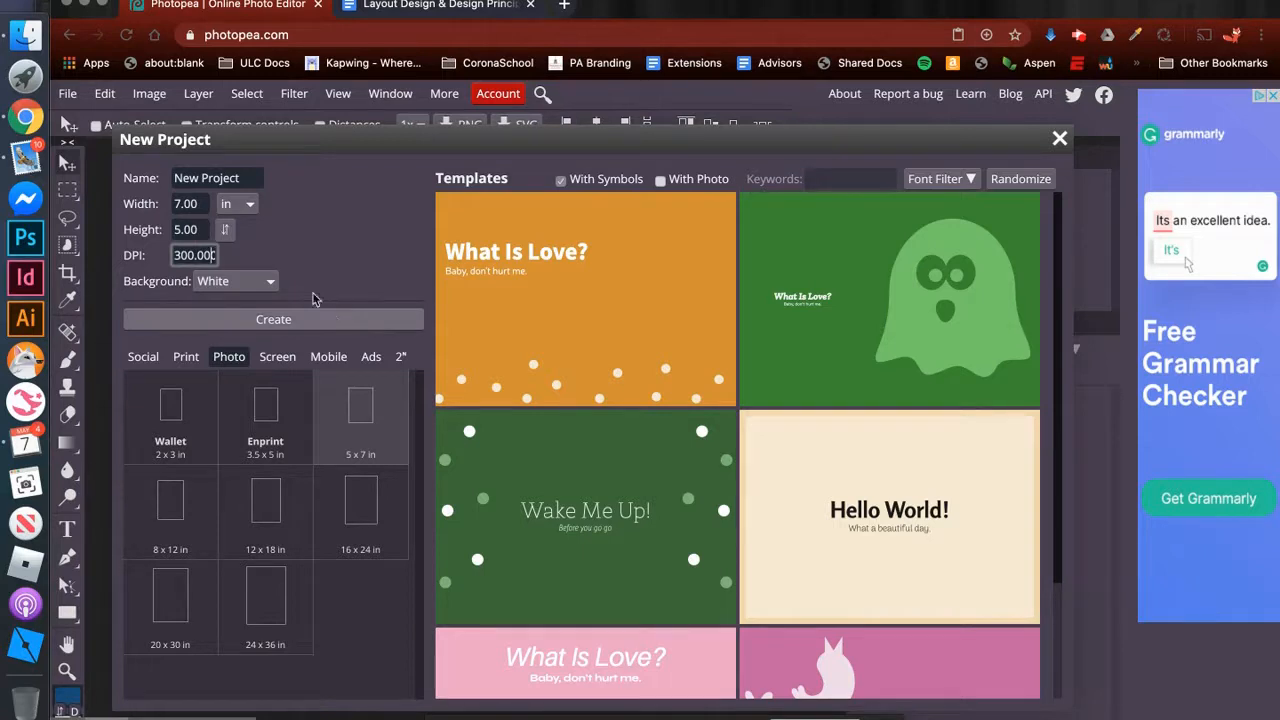
click(248, 178)
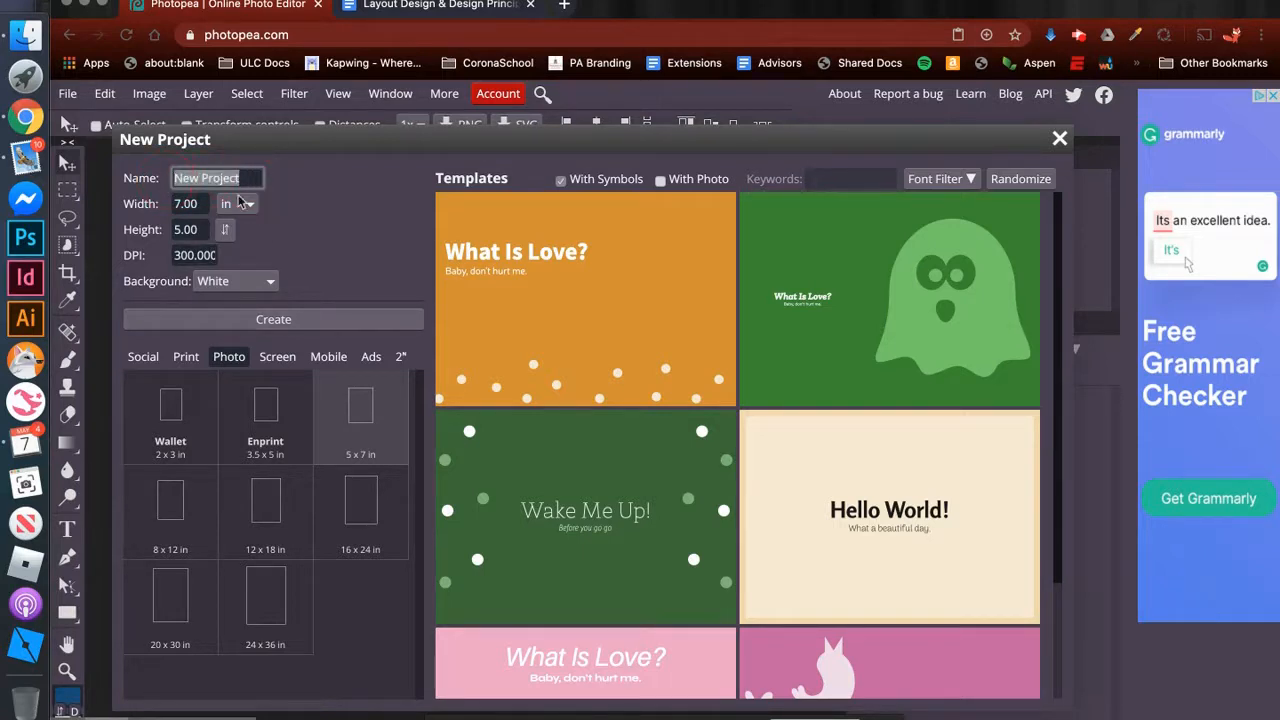
text(Great Tech Talk)
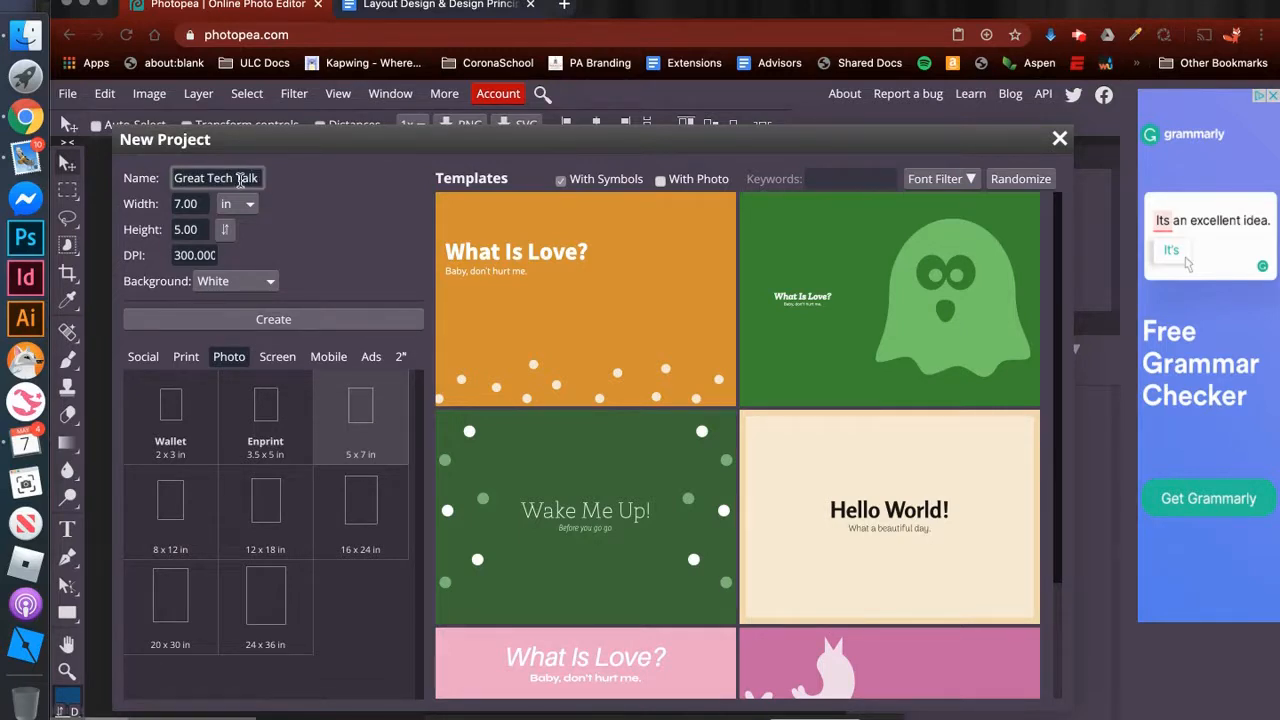
click(305, 326)
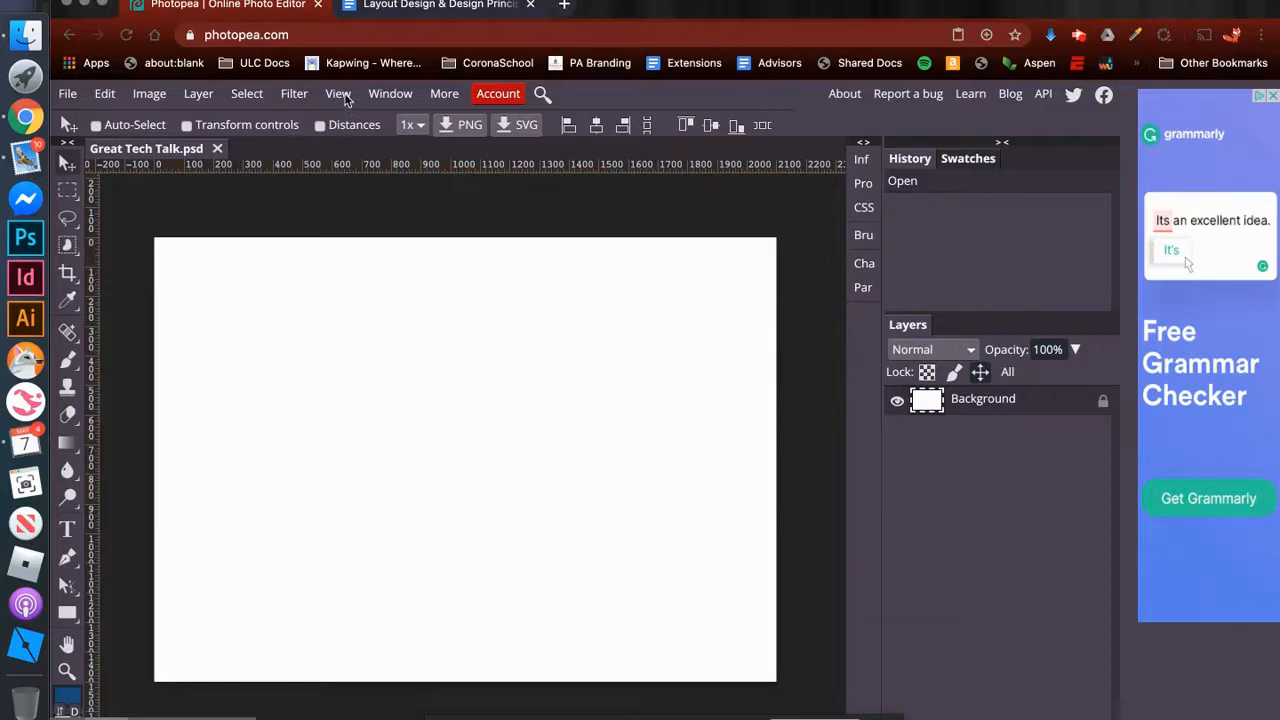
- Hide the canvas rulers and turn them back on
click(340, 94)
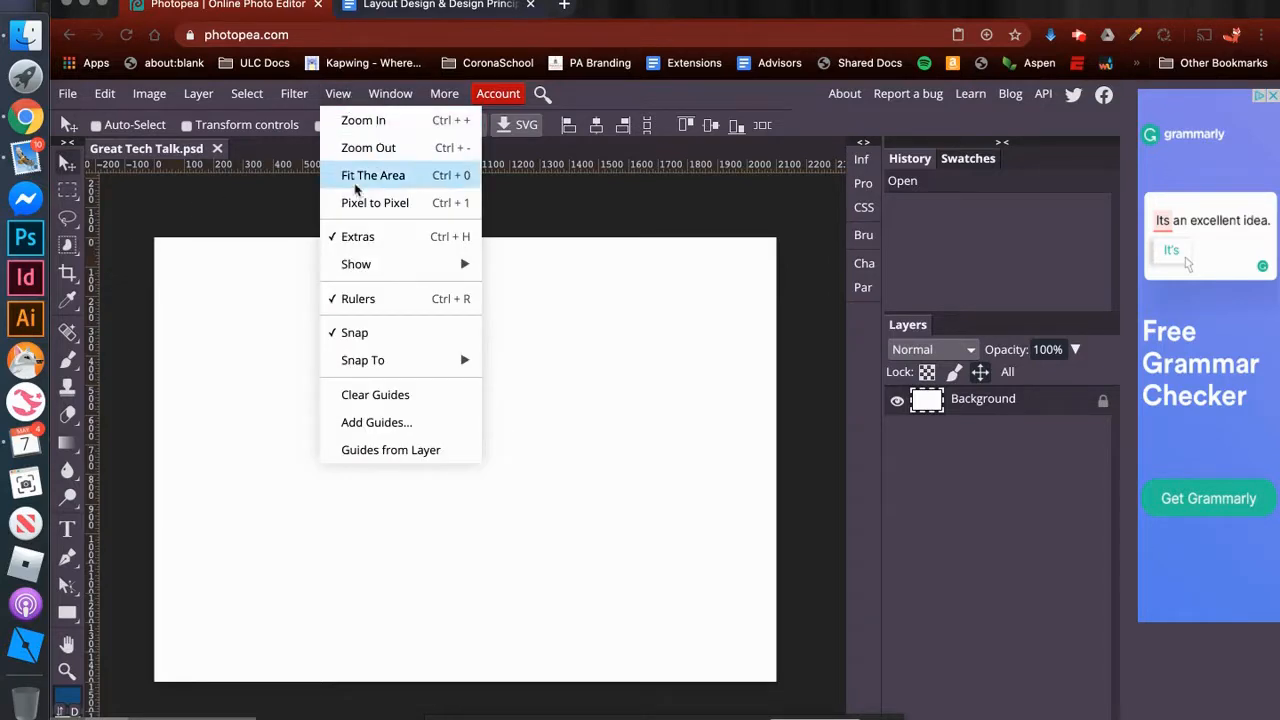
click(356, 300)
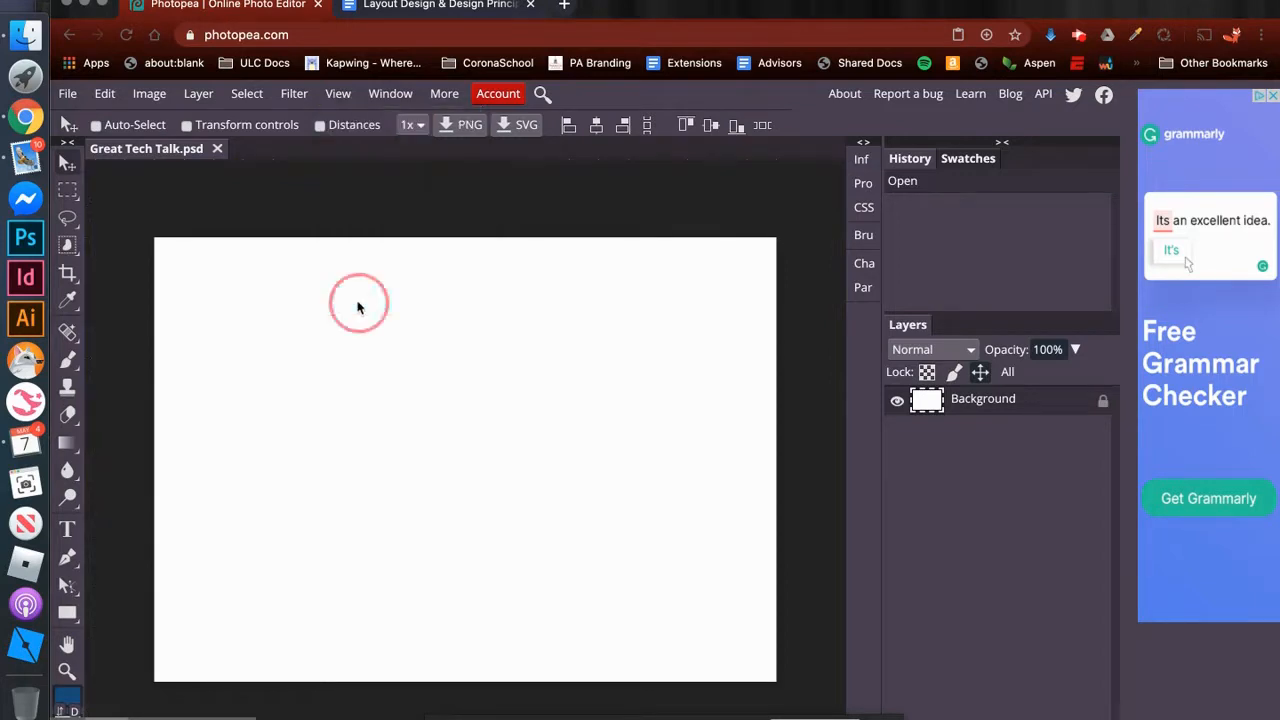
click(356, 100)
click(353, 298)
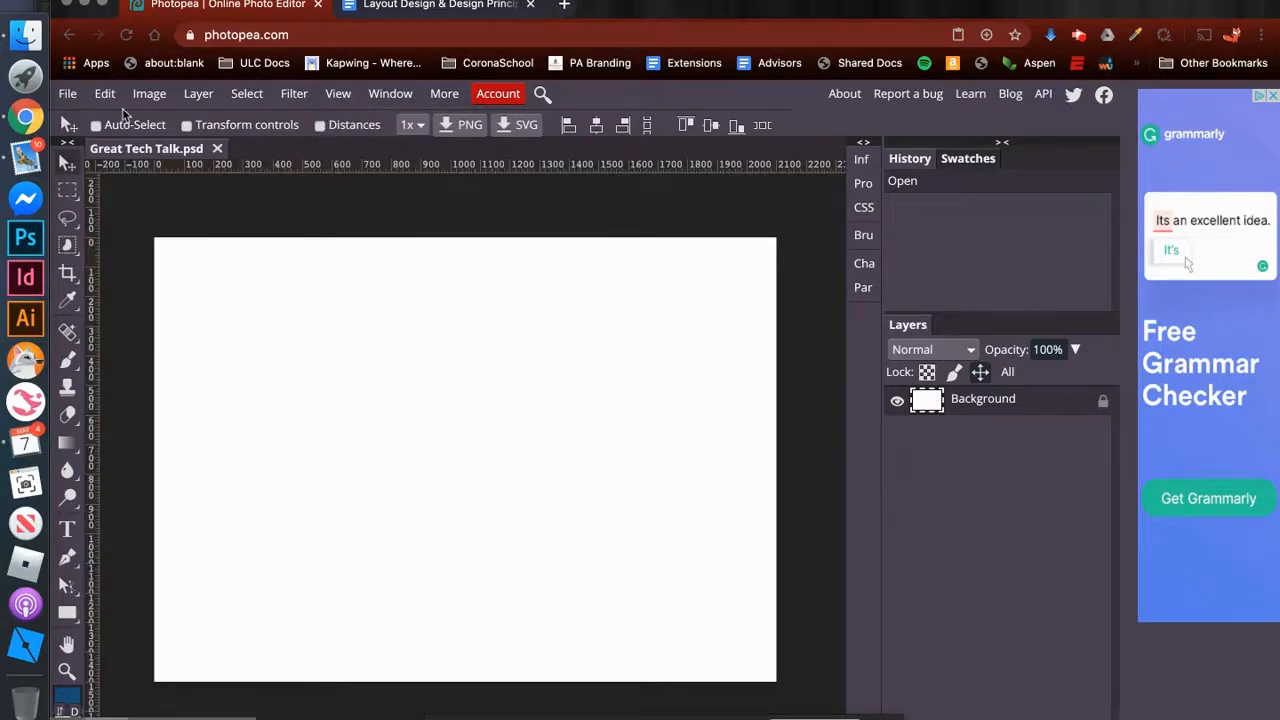
- Add horizontal guides at 152 and 871 pixels and vertical guides at 1050 and 2047 pixels
click(337, 95)
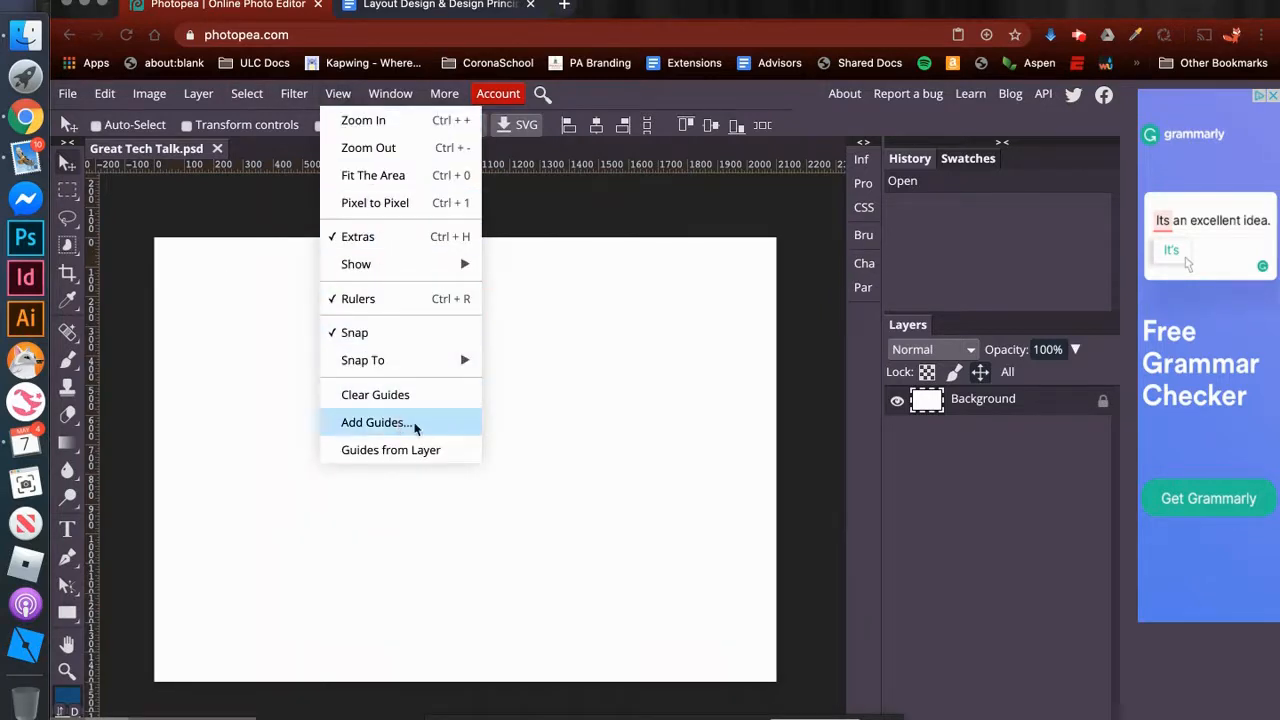
click(377, 422)
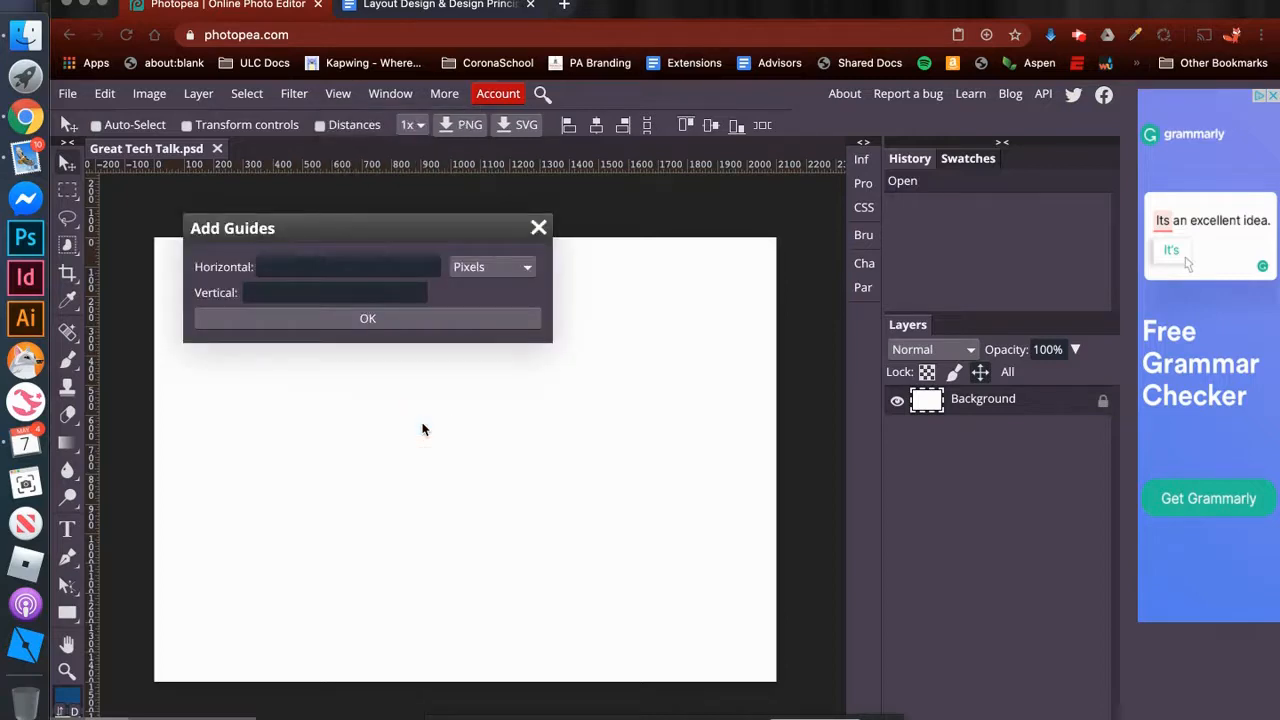
click(343, 268)
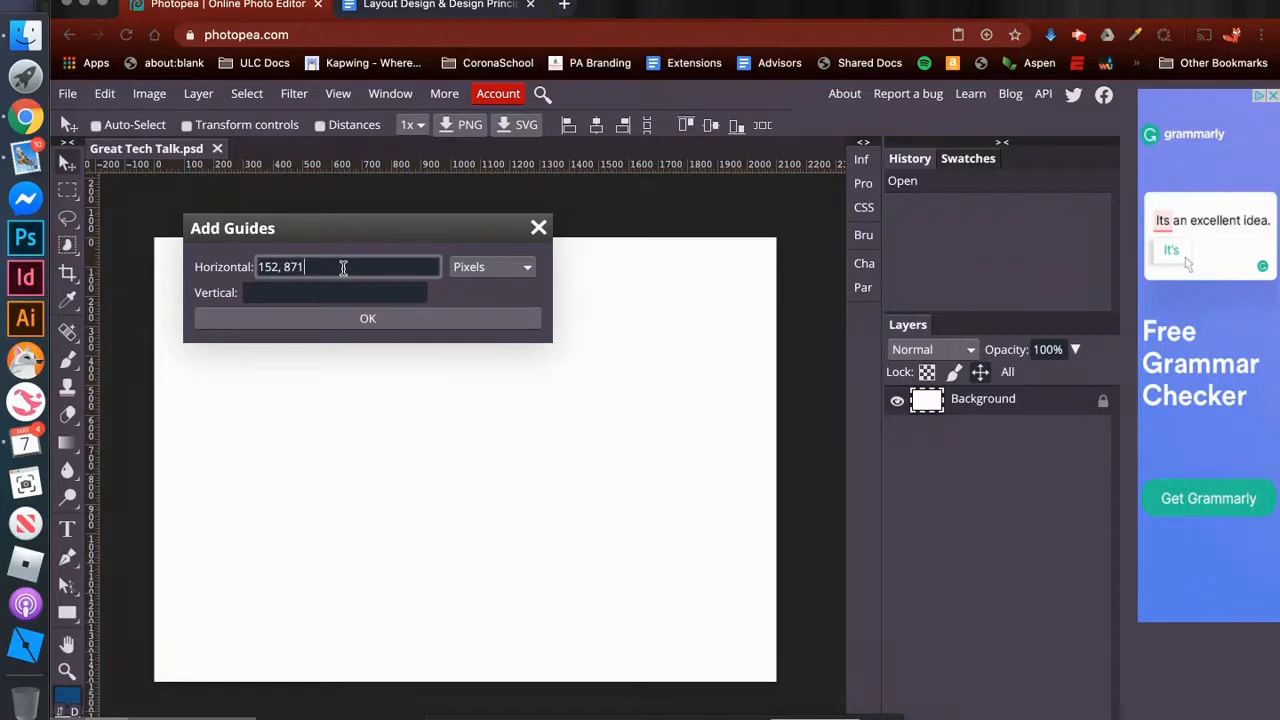
click(321, 291)
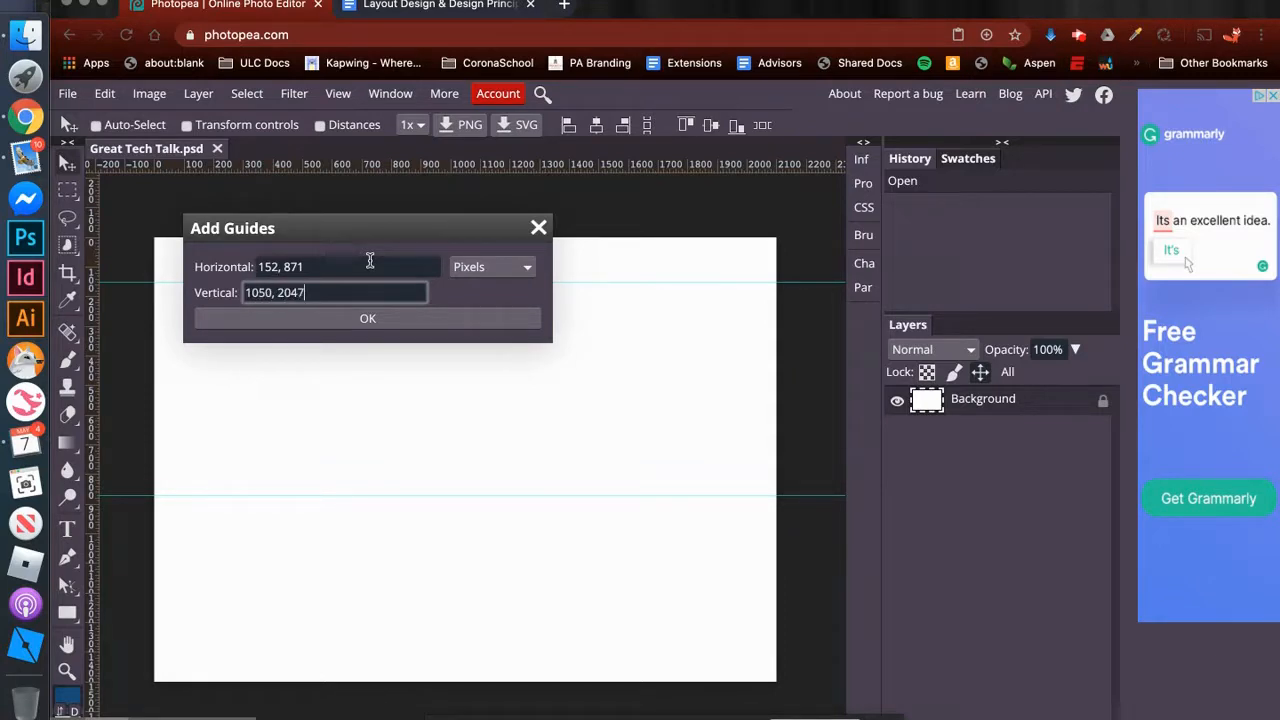
click(333, 266)
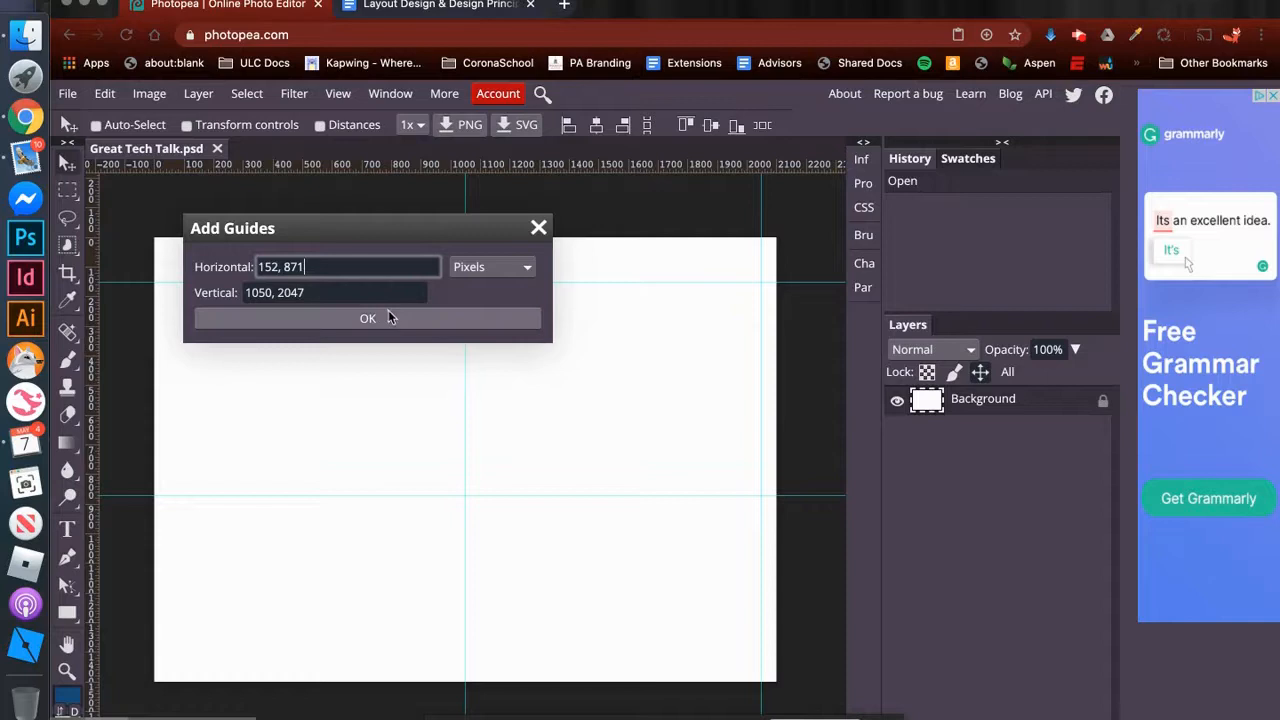
click(474, 318)
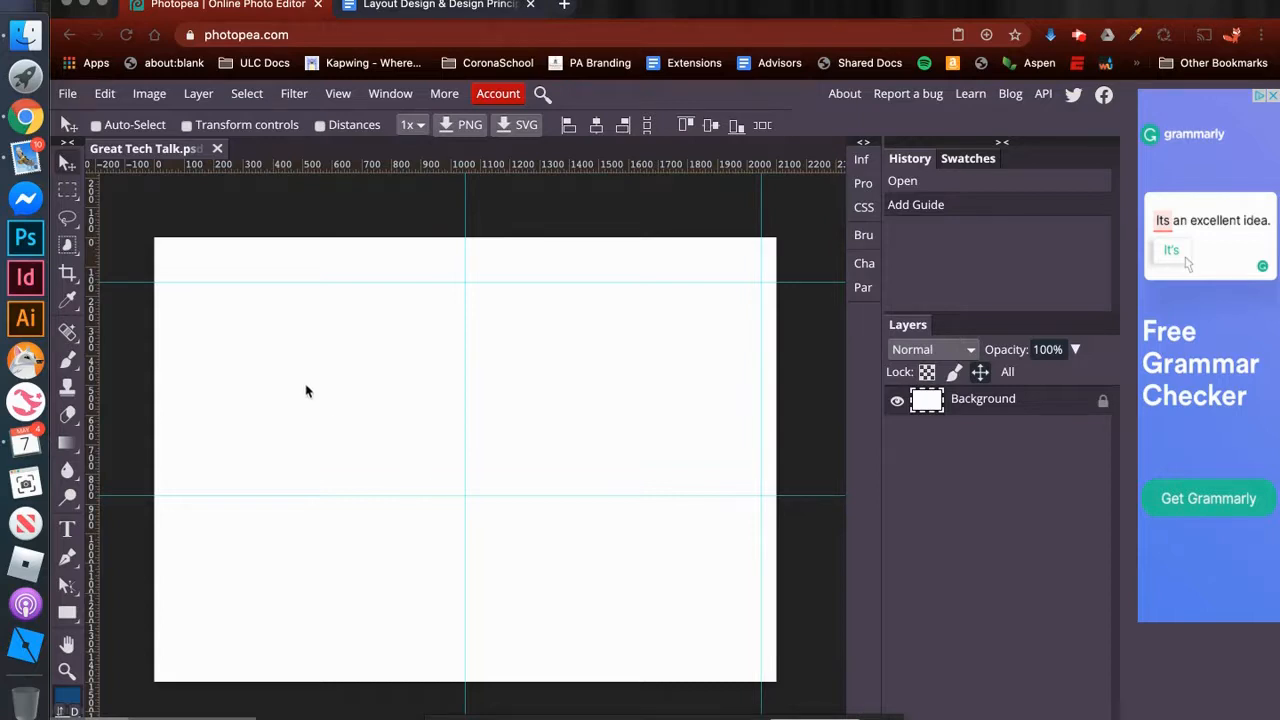
- Place the image DeskBackground.jpeg from the Downloads folder into the project
click(68, 94)
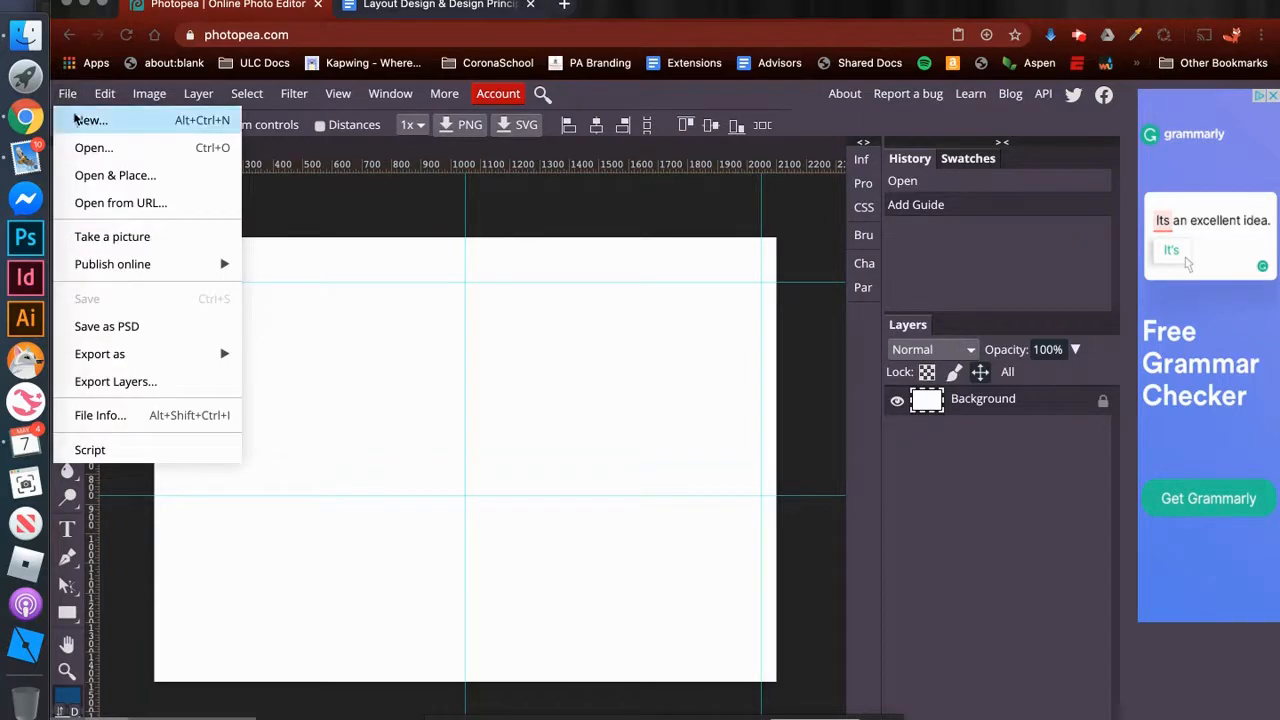
click(110, 176)
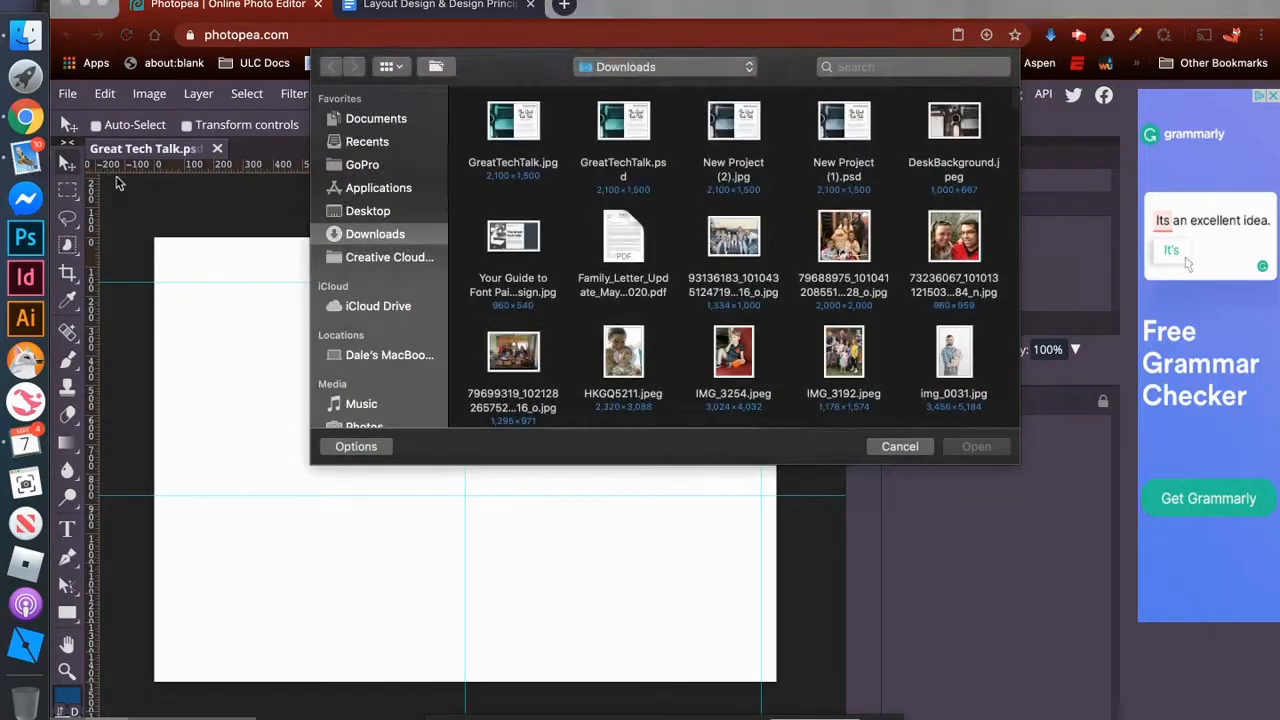
click(966, 131)
key(Return)
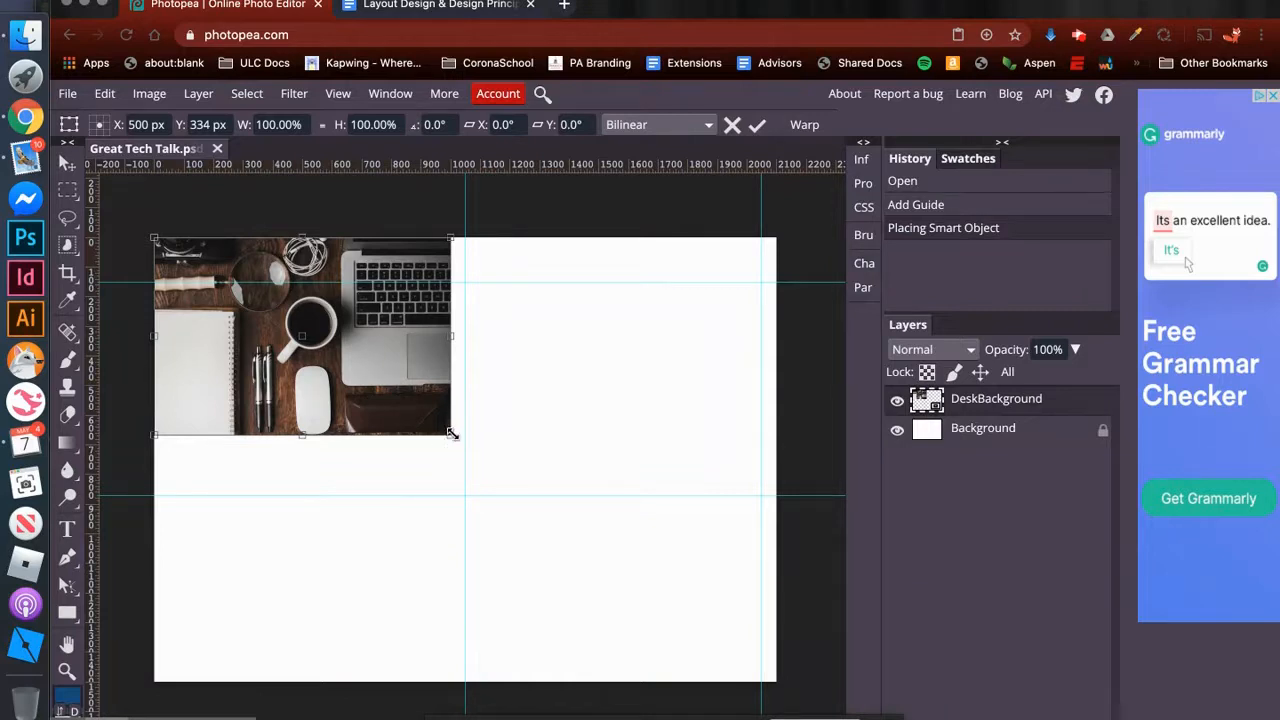
- Scale the placed desk photo to 225% and shift it left so its right edge meets the 1050-pixel vertical guide
drag(452, 434, 821, 681)
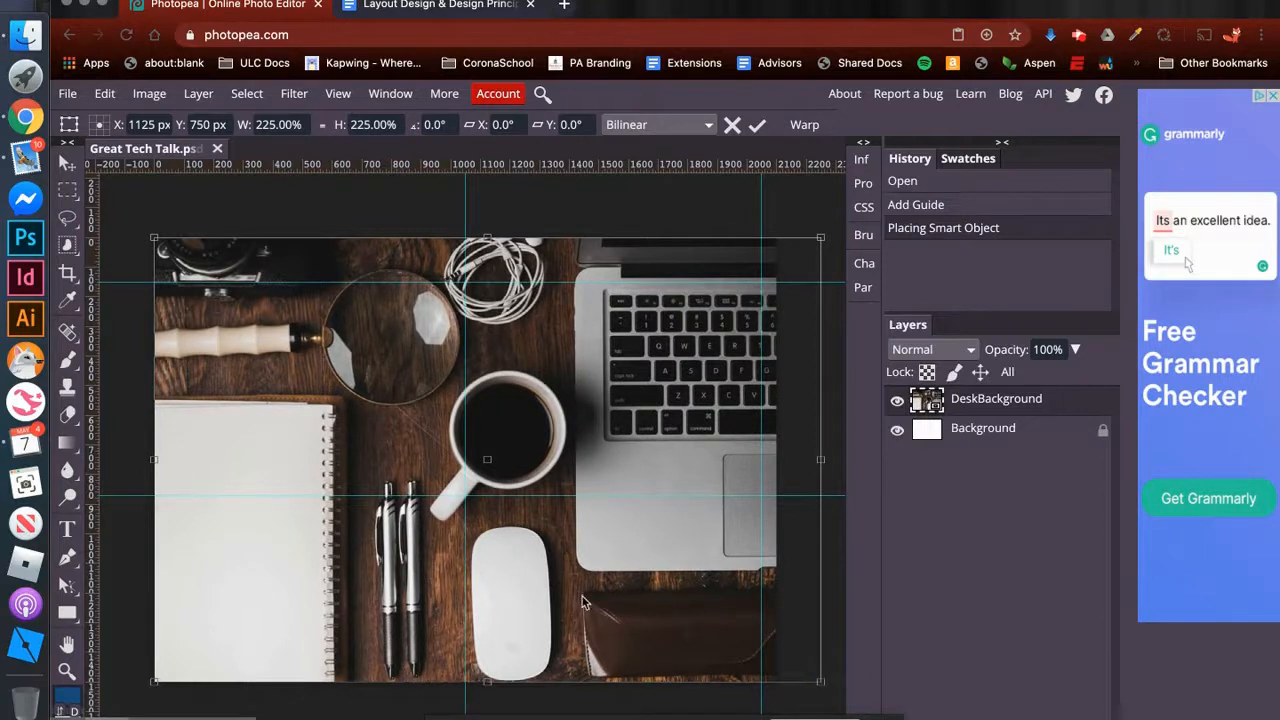
click(544, 428)
click(757, 127)
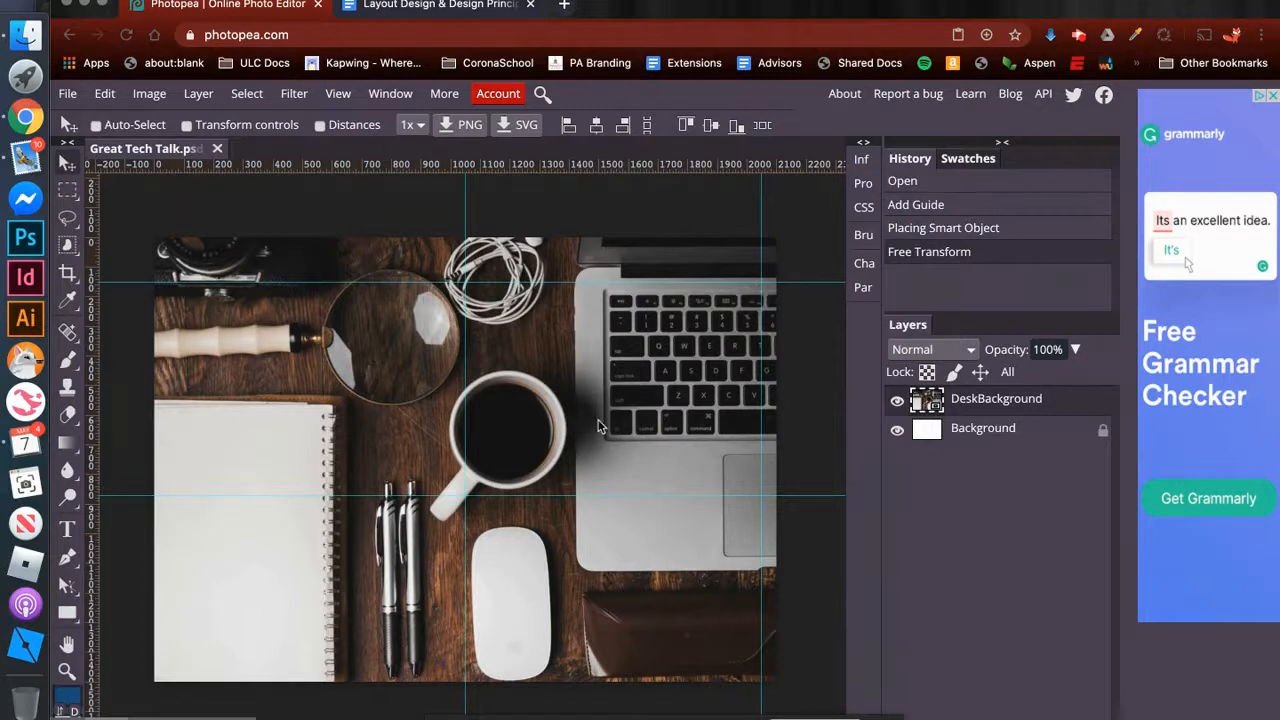
drag(658, 423, 322, 430)
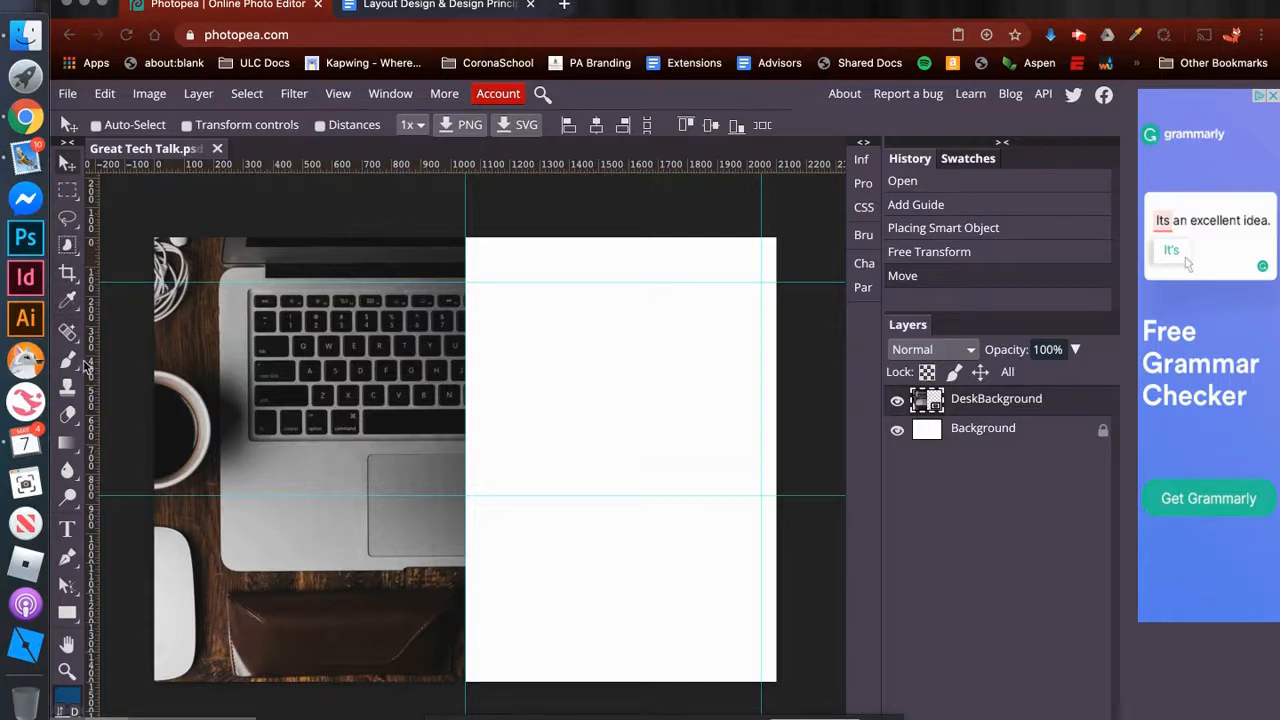
- Add a text box between the two vertical guides, just above the upper horizontal guide, reading "Technology Update"
click(68, 530)
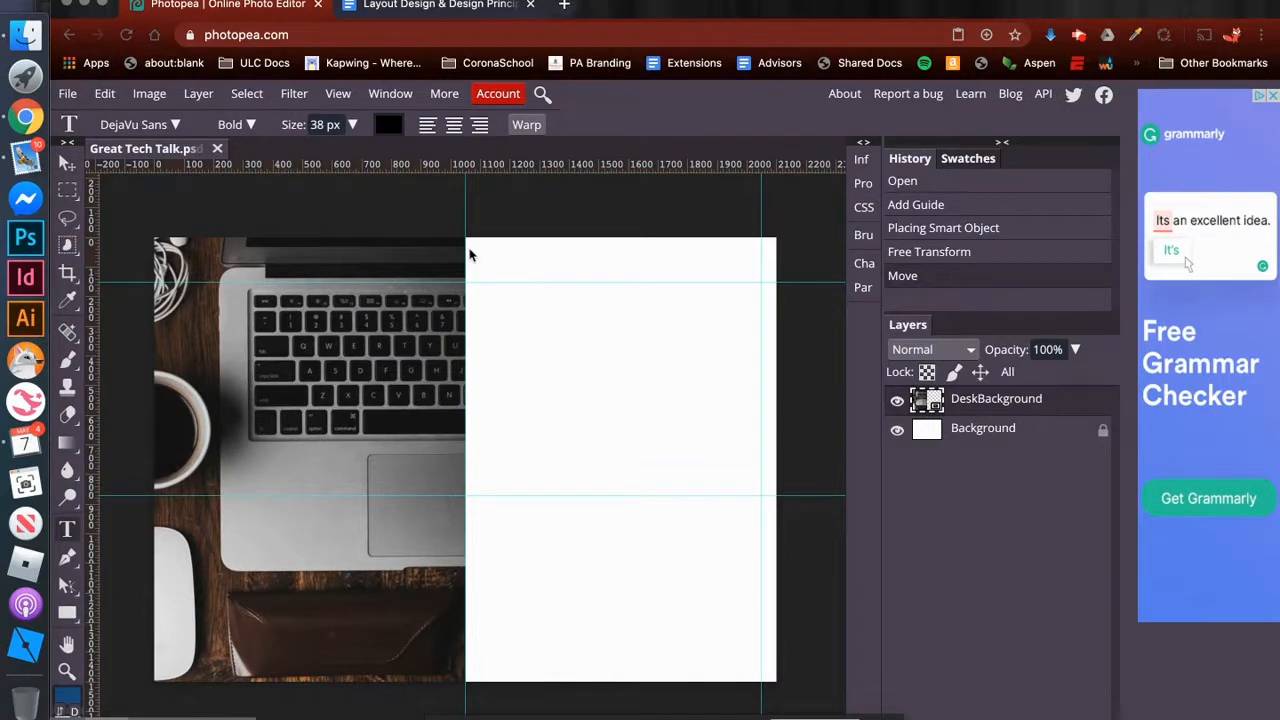
drag(466, 253, 762, 285)
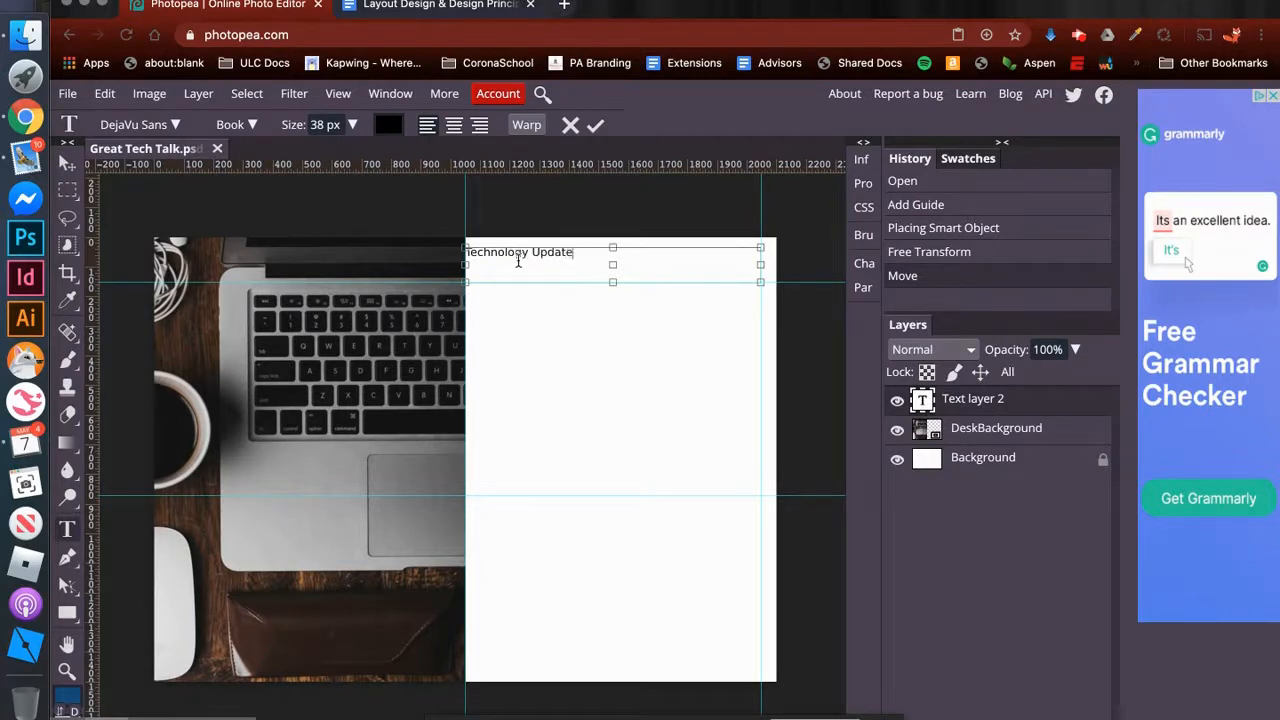
scroll(520, 245, up, 5)
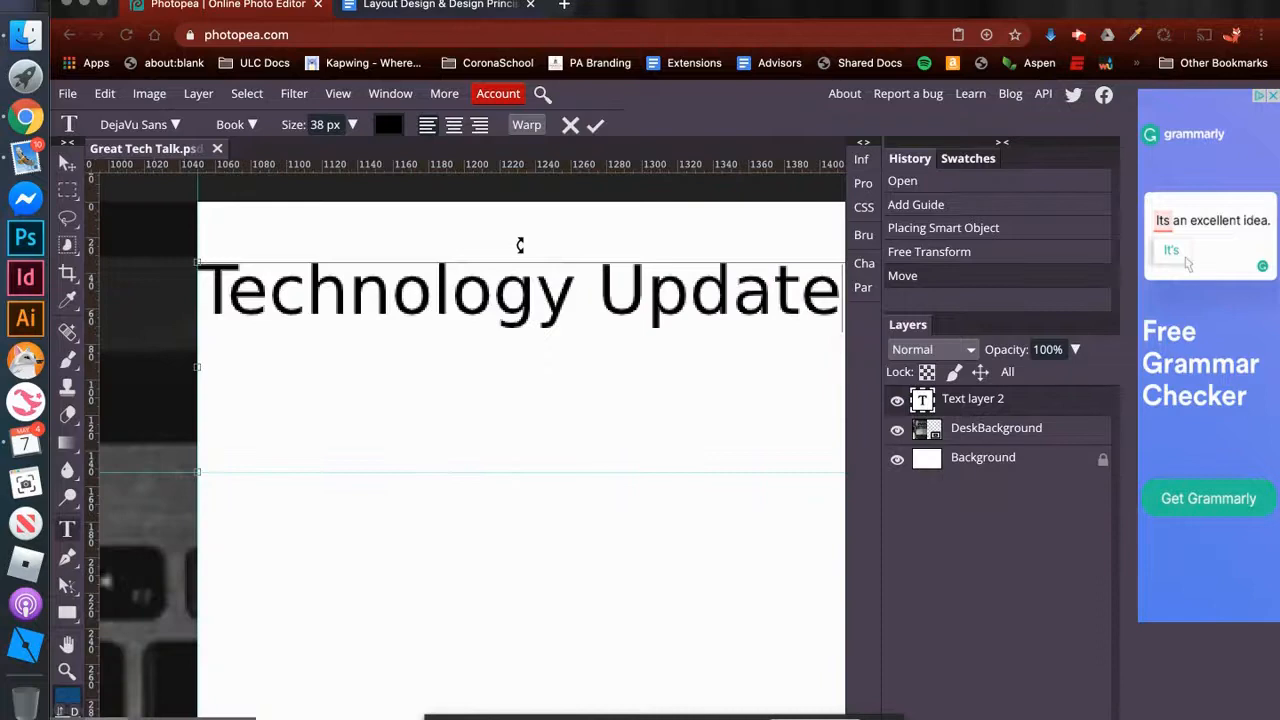
scroll(520, 245, down, 2)
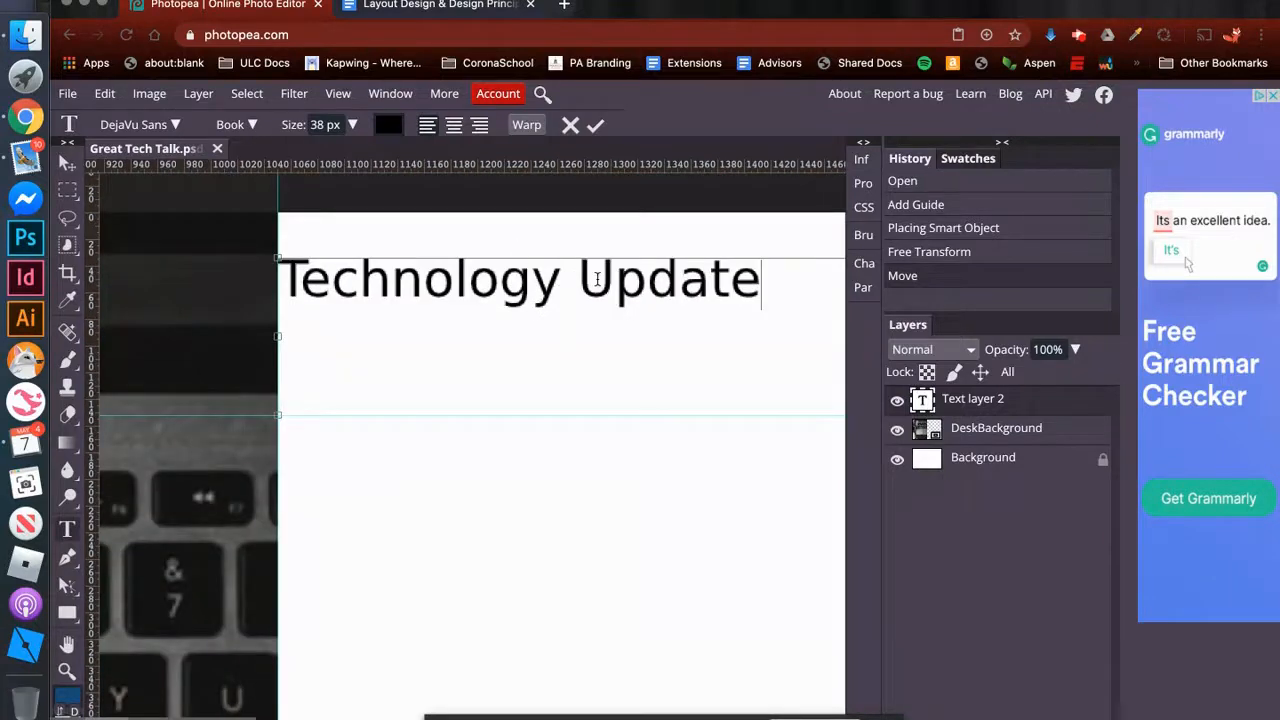
scroll(597, 277, down, 5)
scroll(597, 277, up, 3)
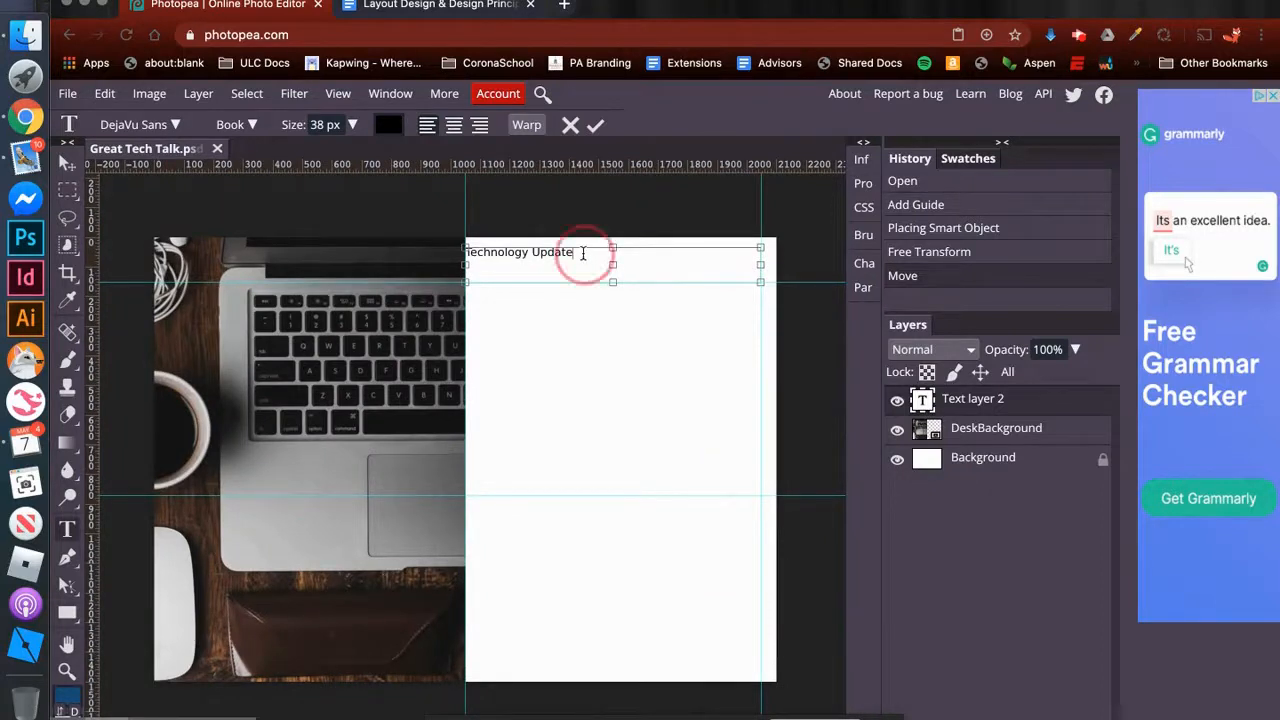
- Set the "Technology Update" text to the DejaVu Sans font in the Bold style
triple_click(524, 252)
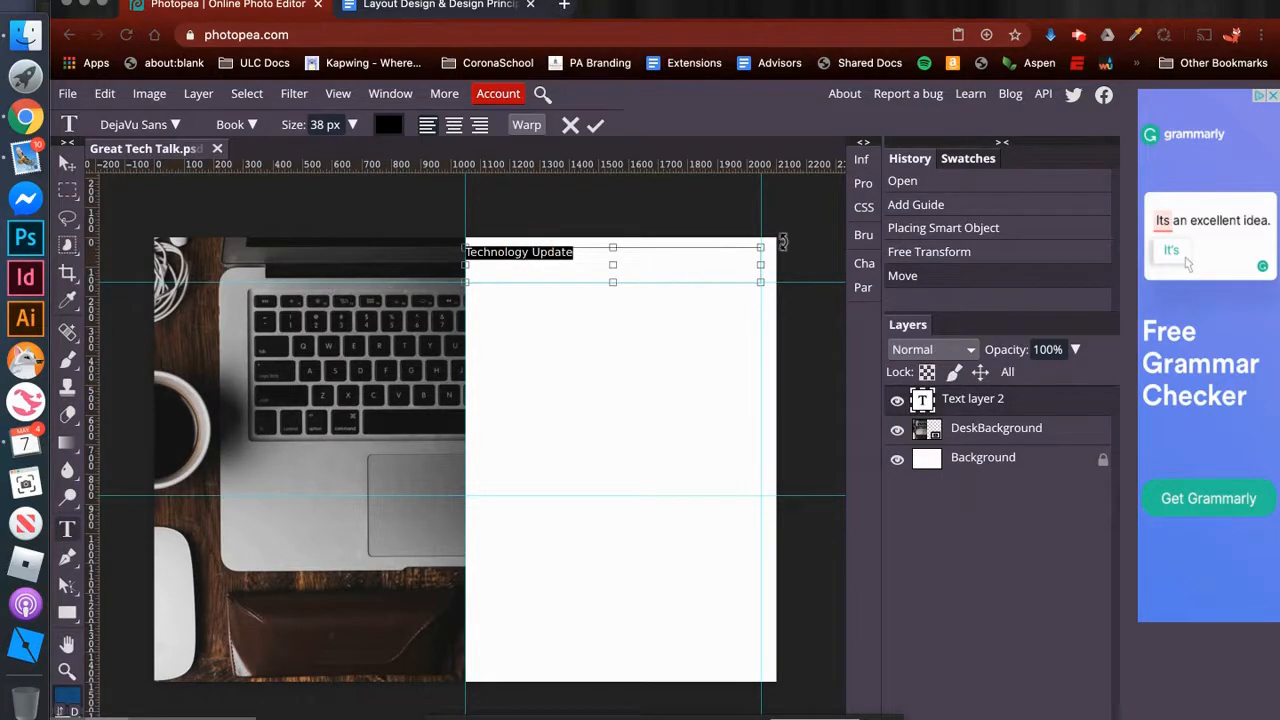
click(864, 268)
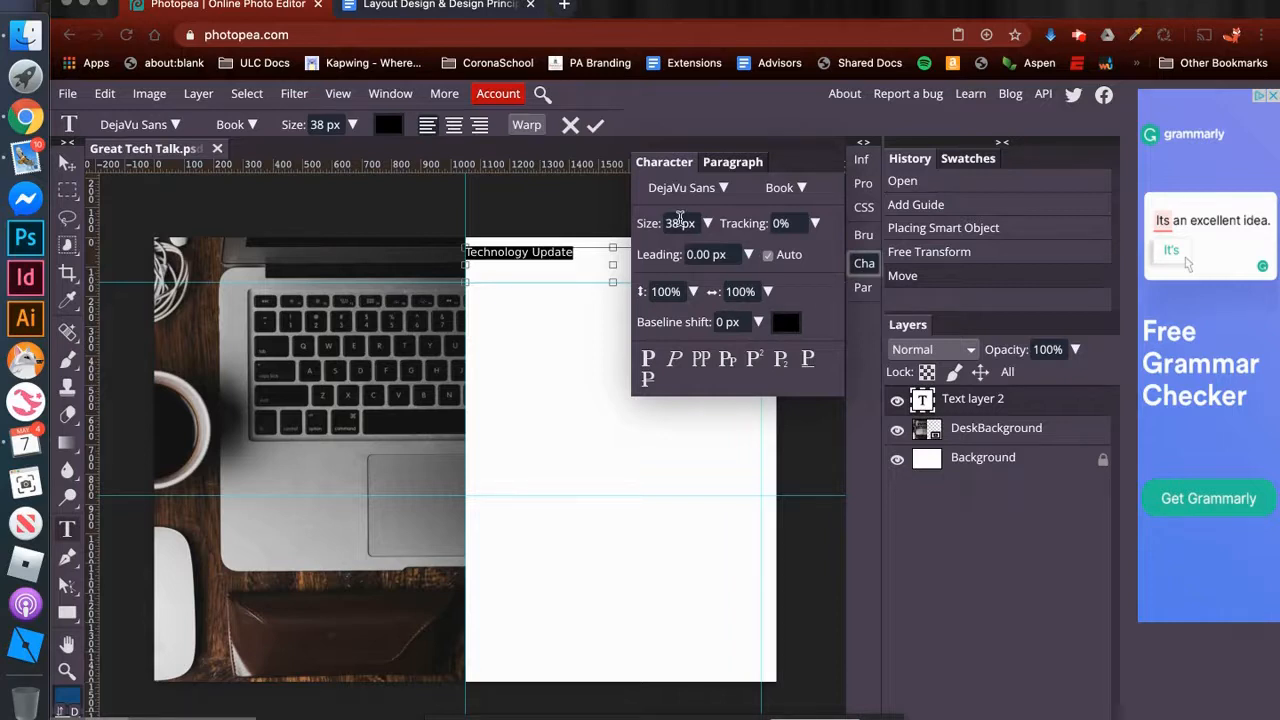
click(694, 222)
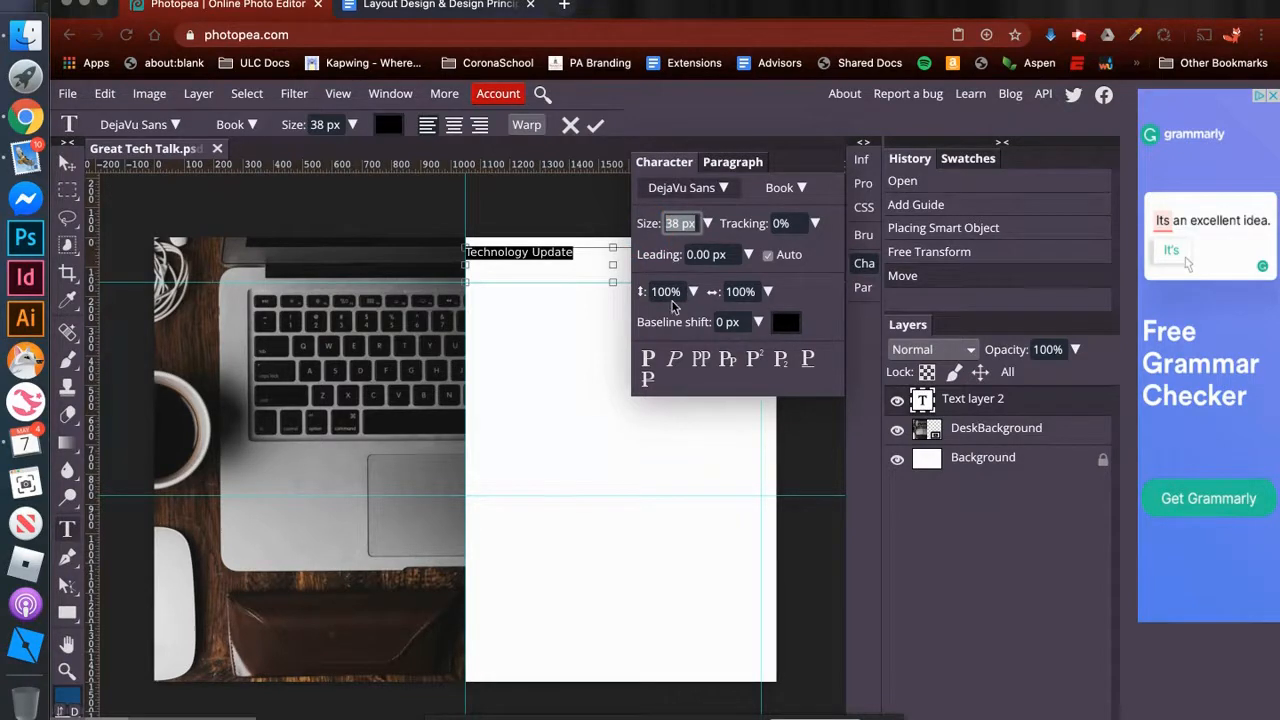
click(688, 187)
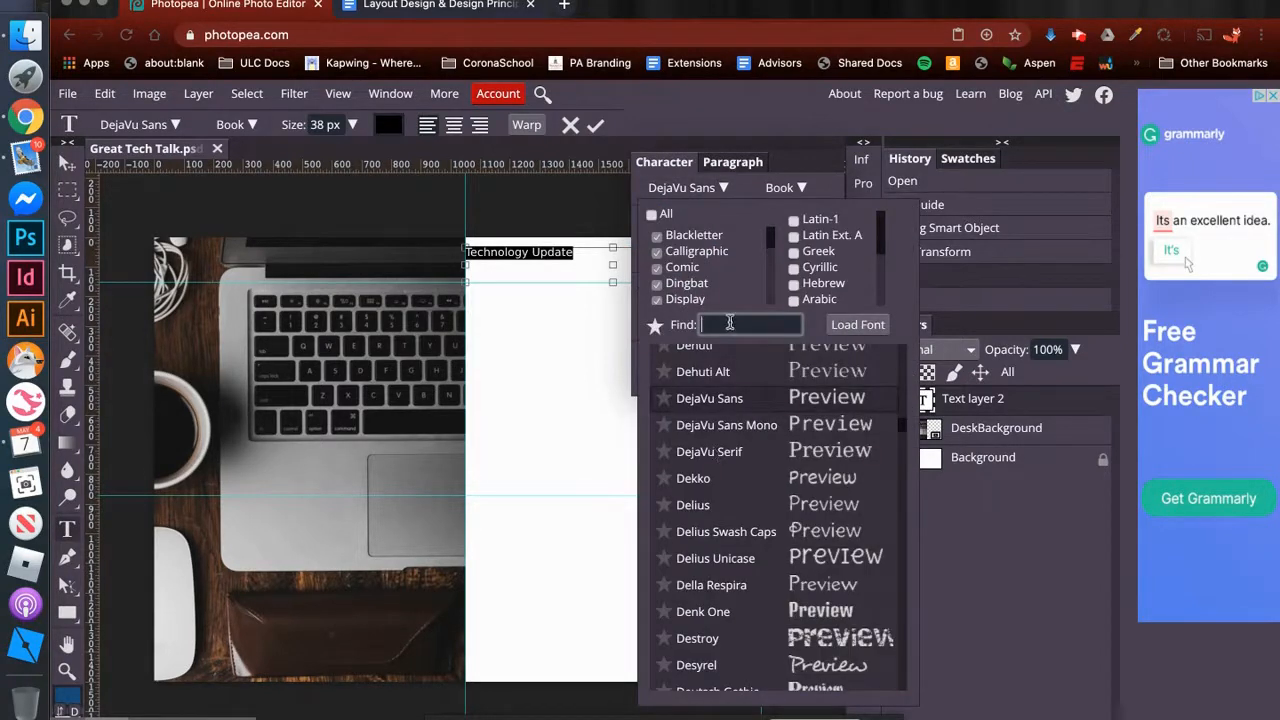
text(deja)
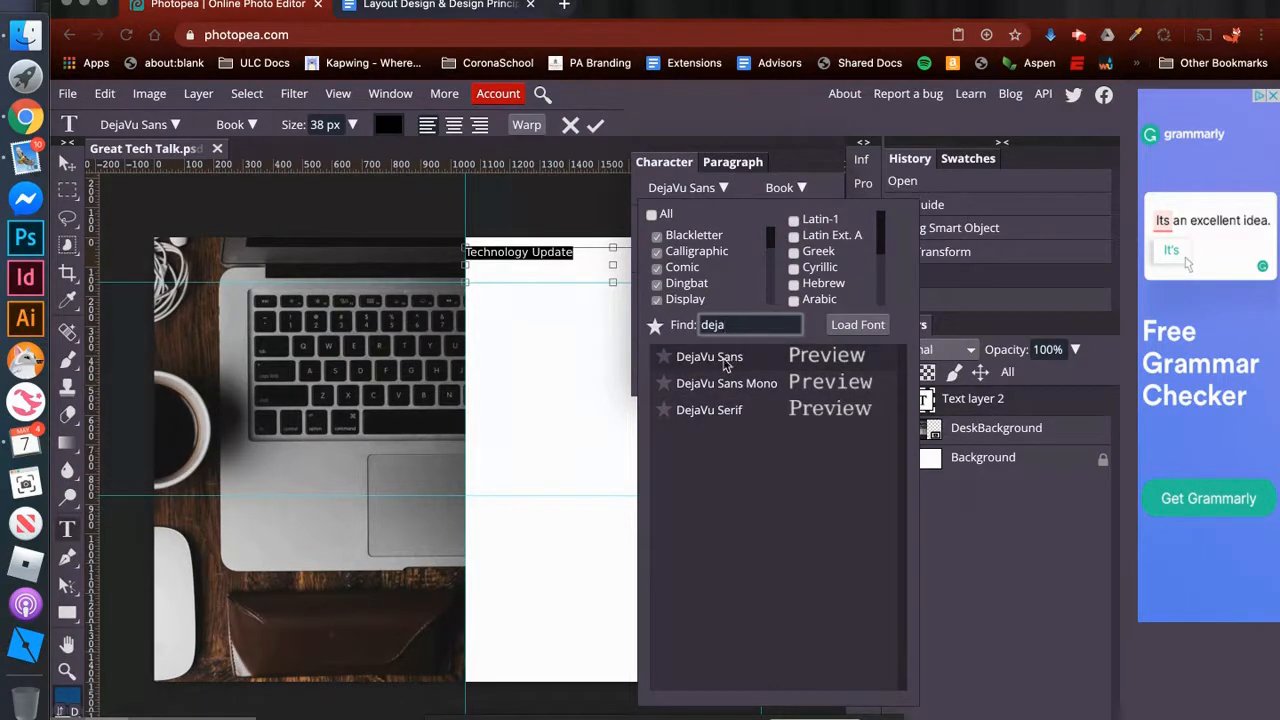
click(710, 357)
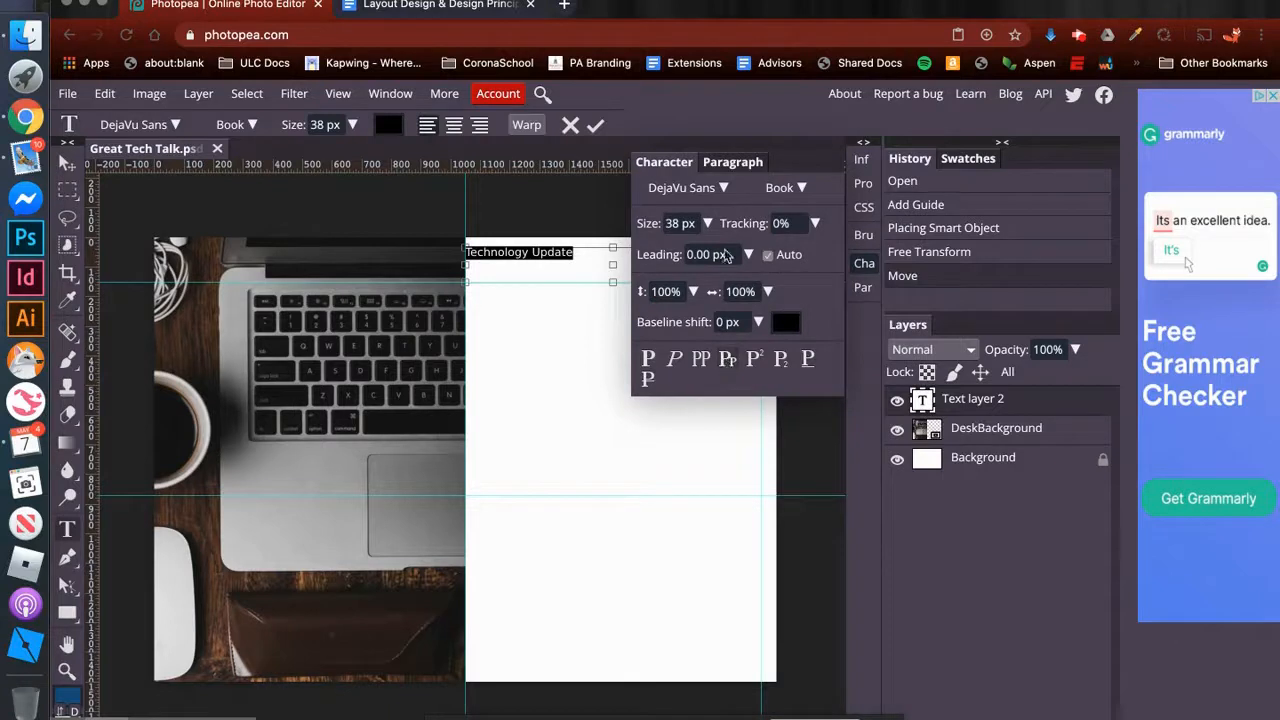
click(786, 190)
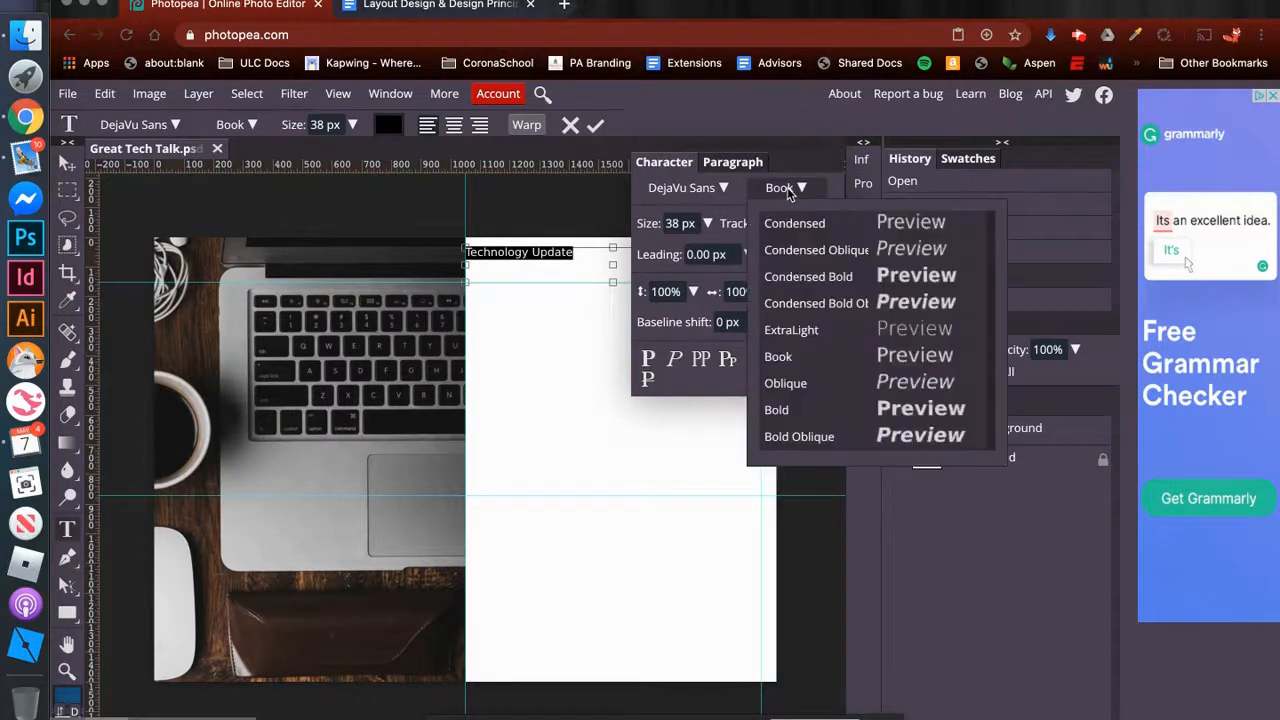
click(786, 410)
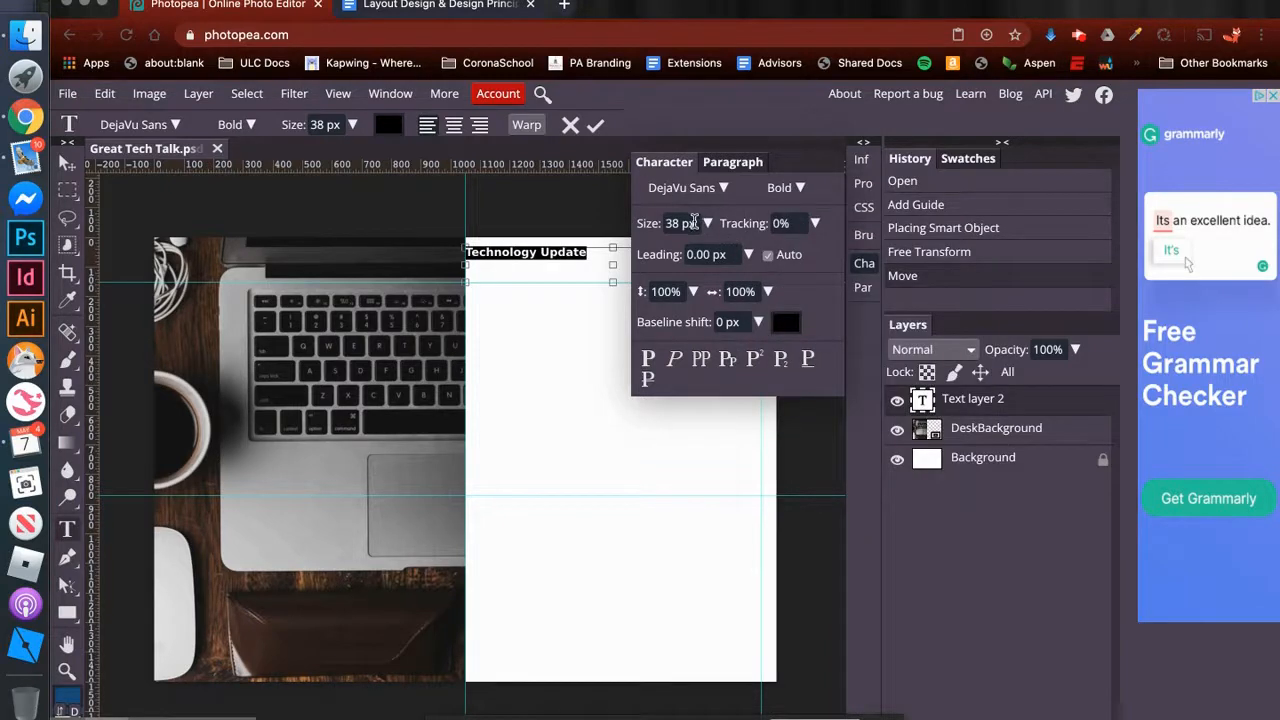
- Set the heading's font size to 50 px and apply all caps
click(664, 222)
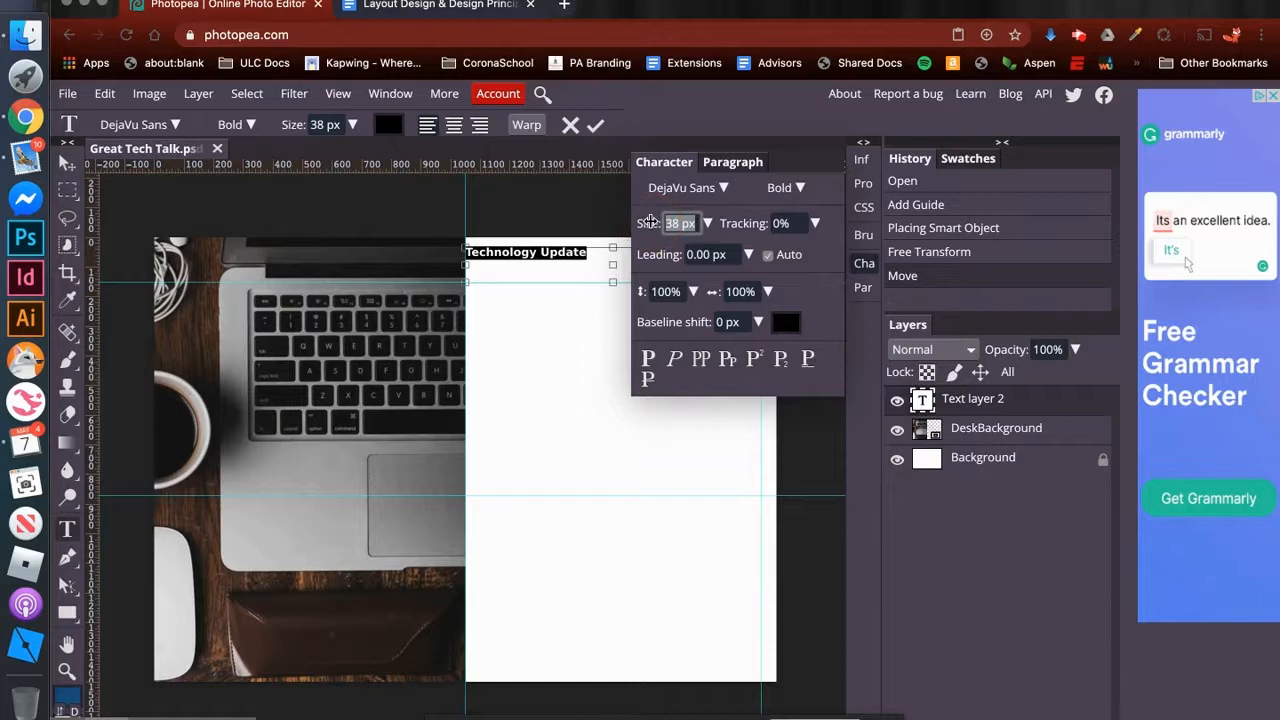
text(50)
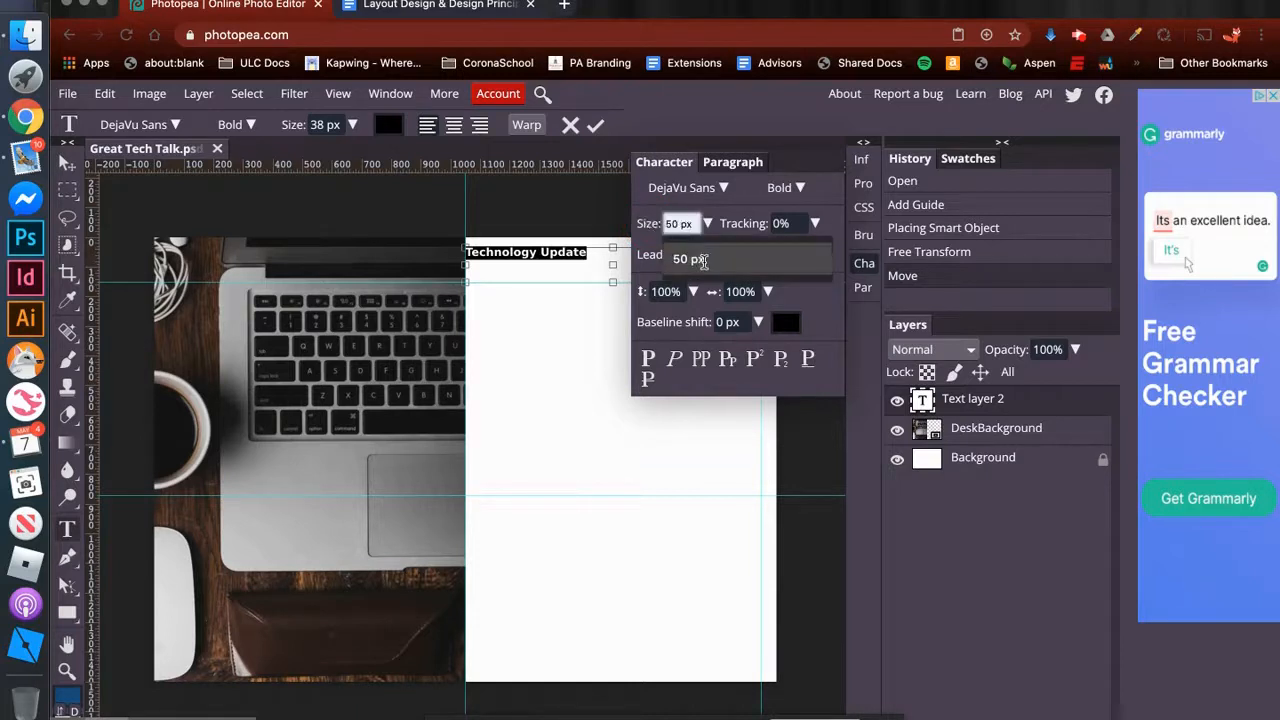
click(691, 225)
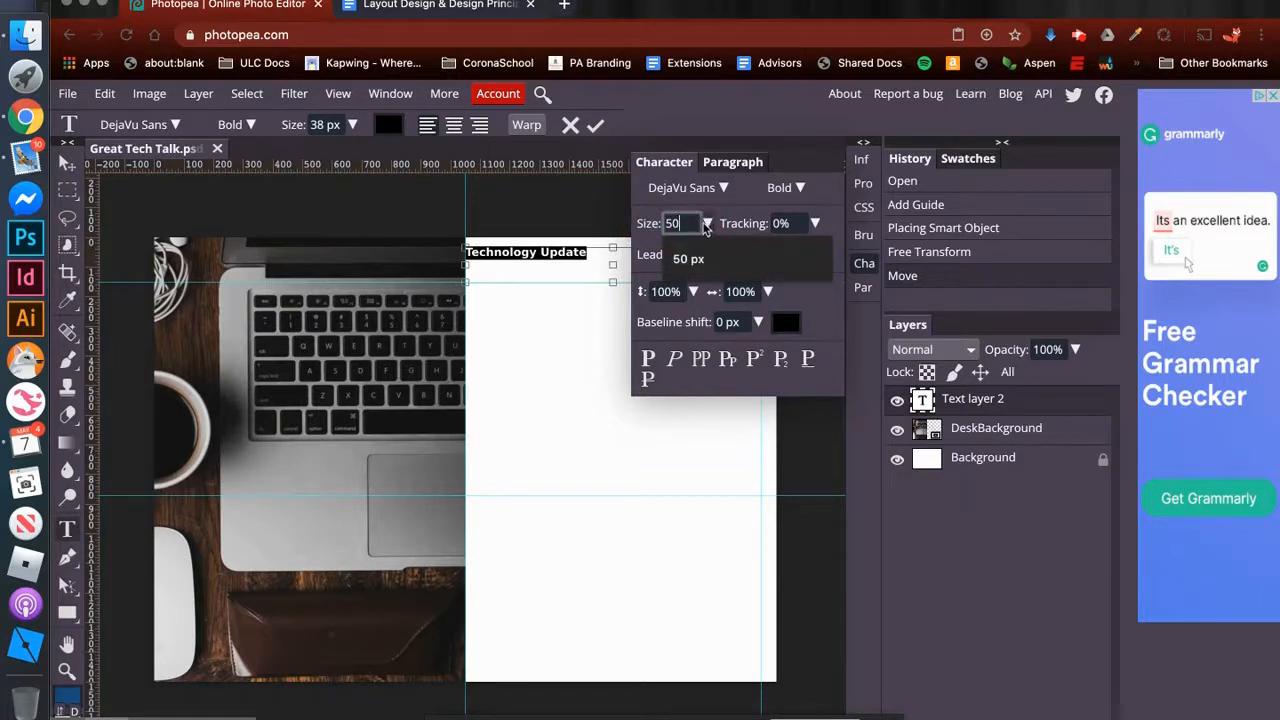
key(Return)
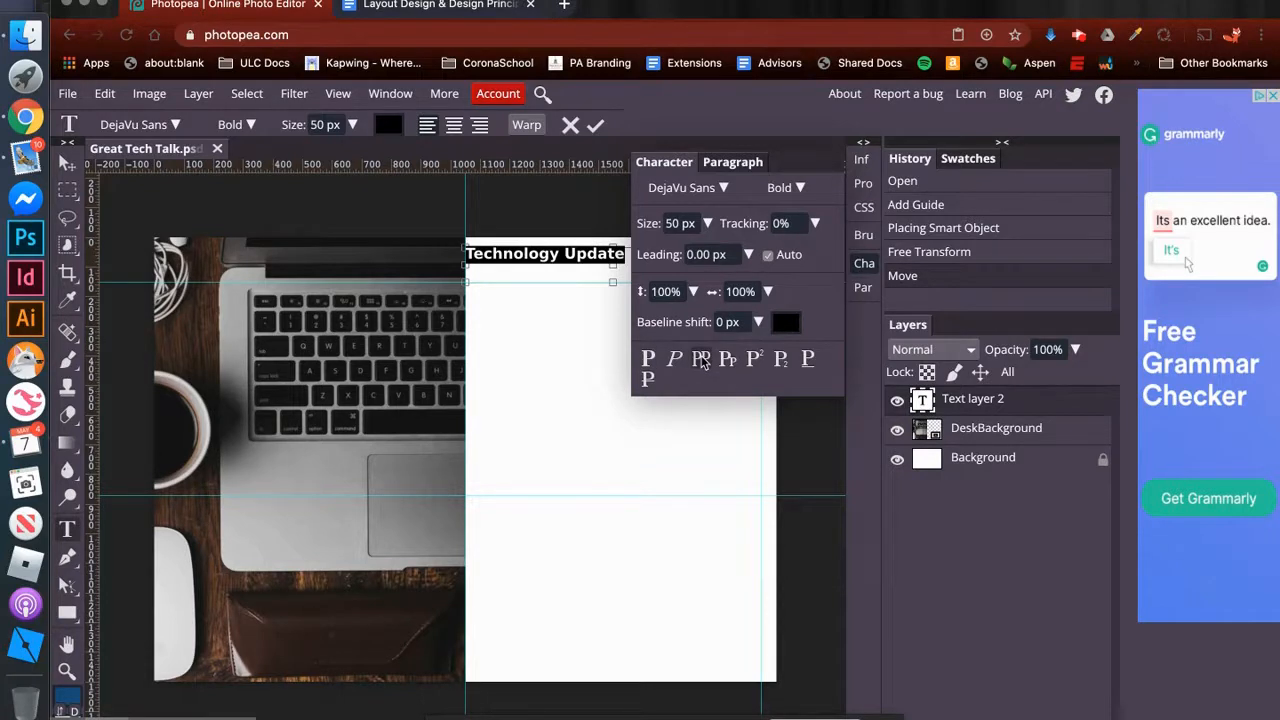
click(701, 361)
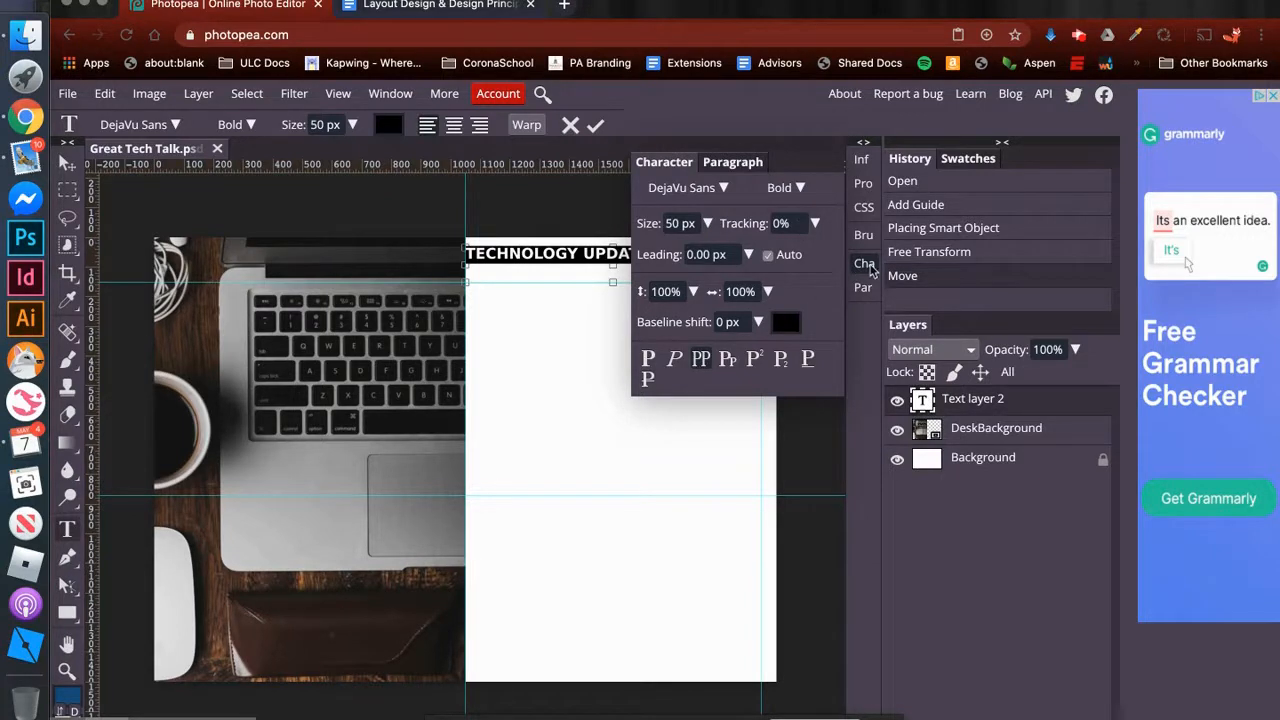
click(866, 264)
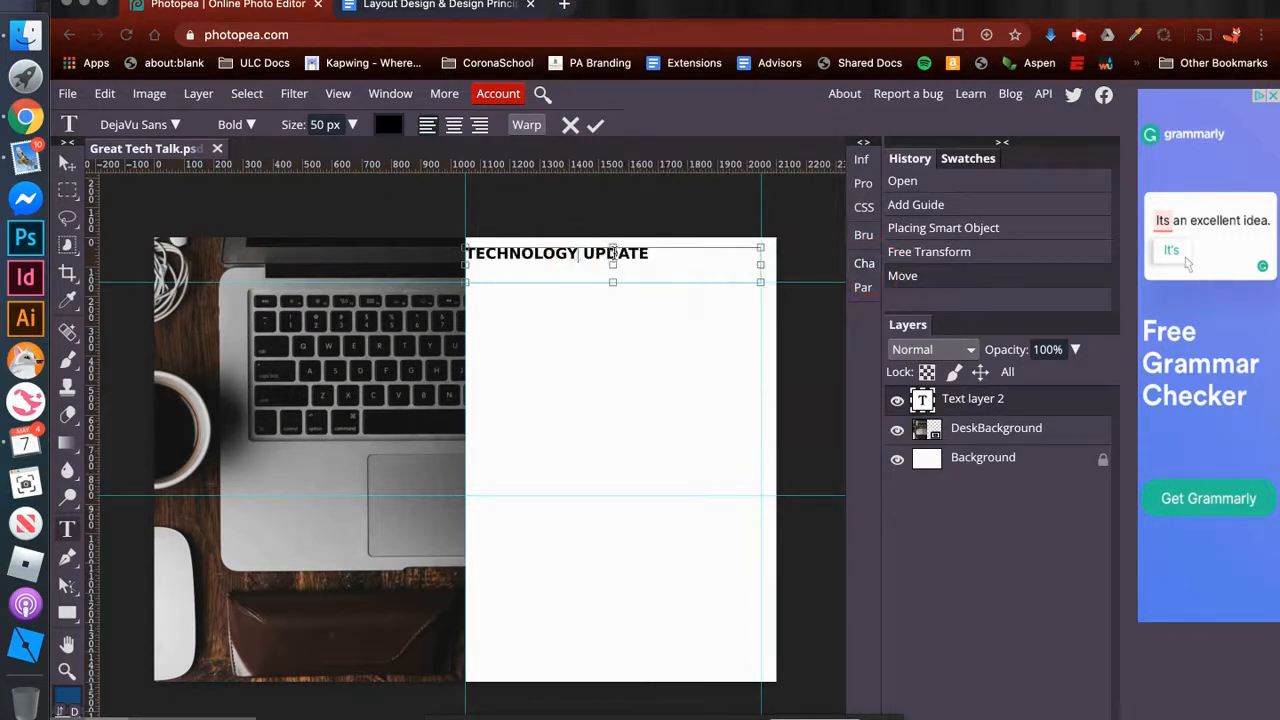
- Right-align the heading text within its text box and finish editing it
drag(650, 253, 457, 257)
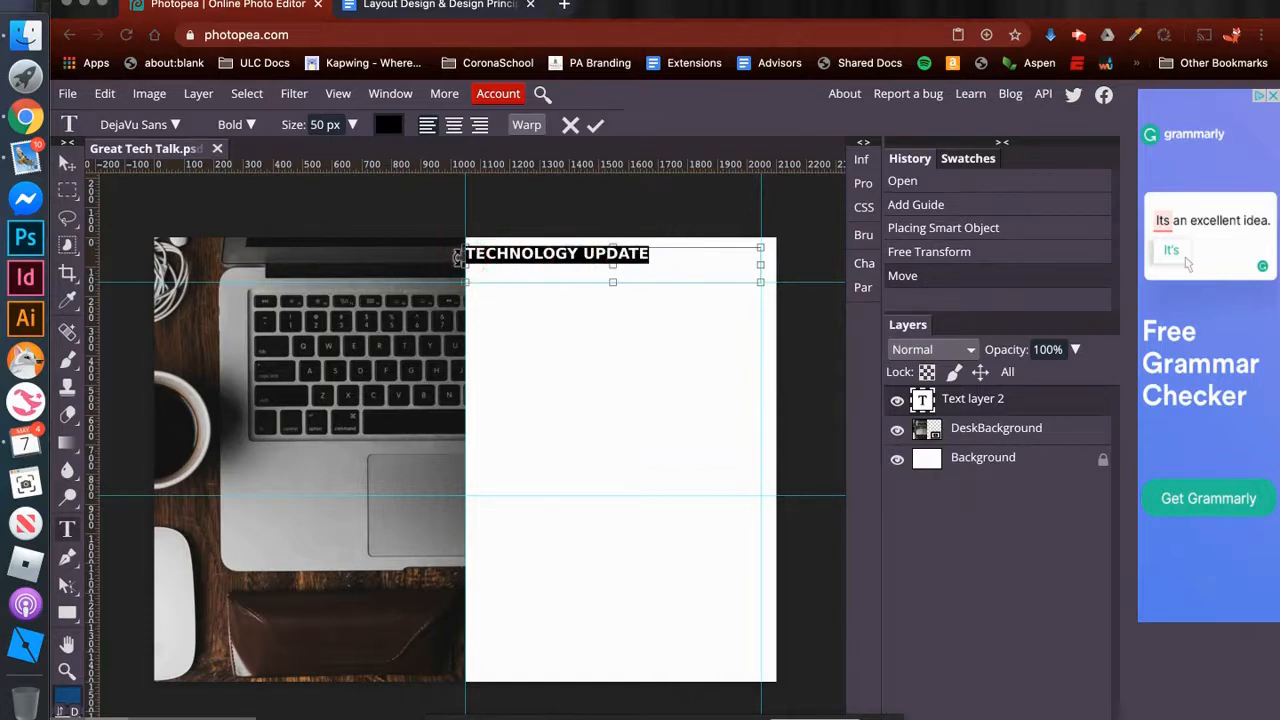
click(479, 126)
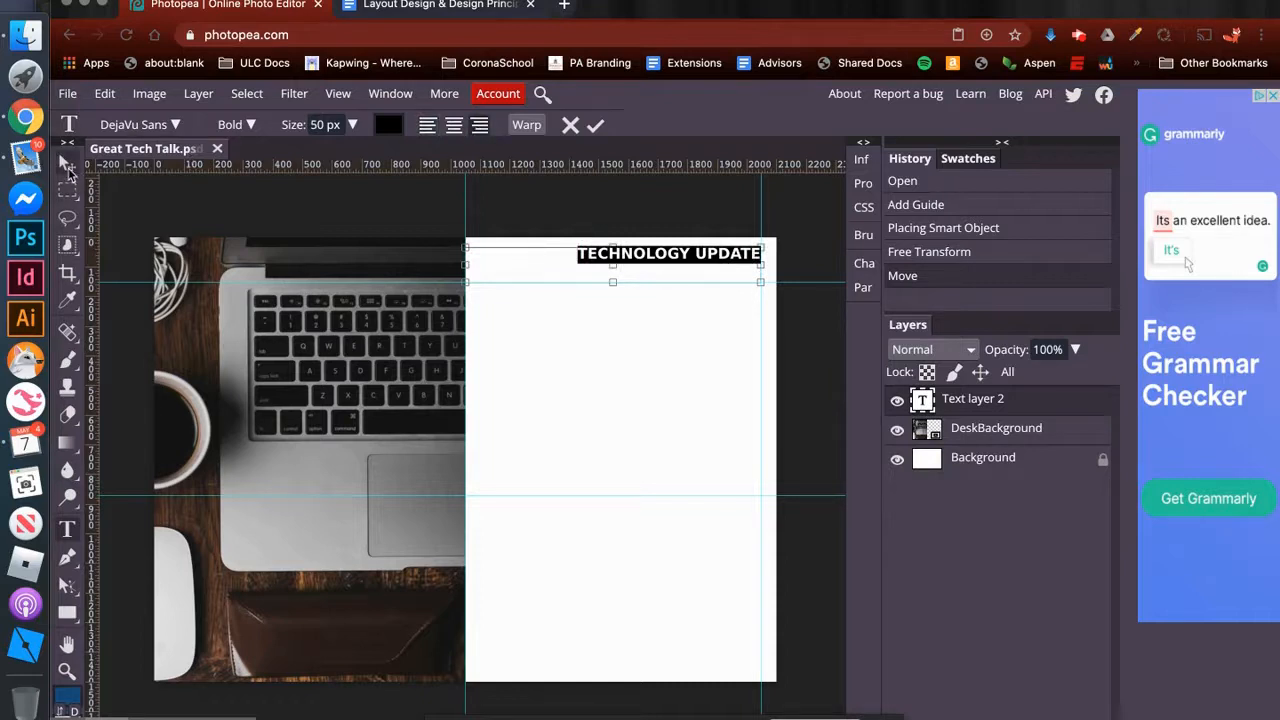
click(68, 168)
click(722, 256)
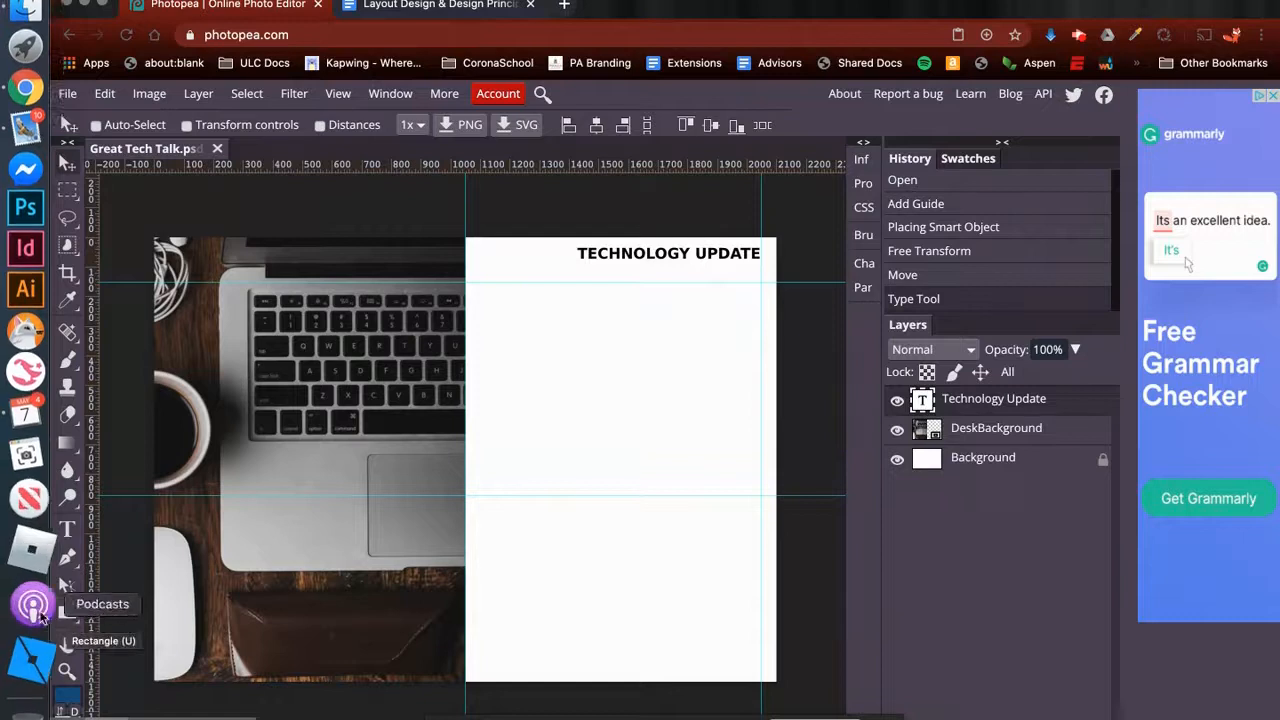
- Try a rectangle 1747 pixels wide beneath the heading, and delete the shape
click(68, 613)
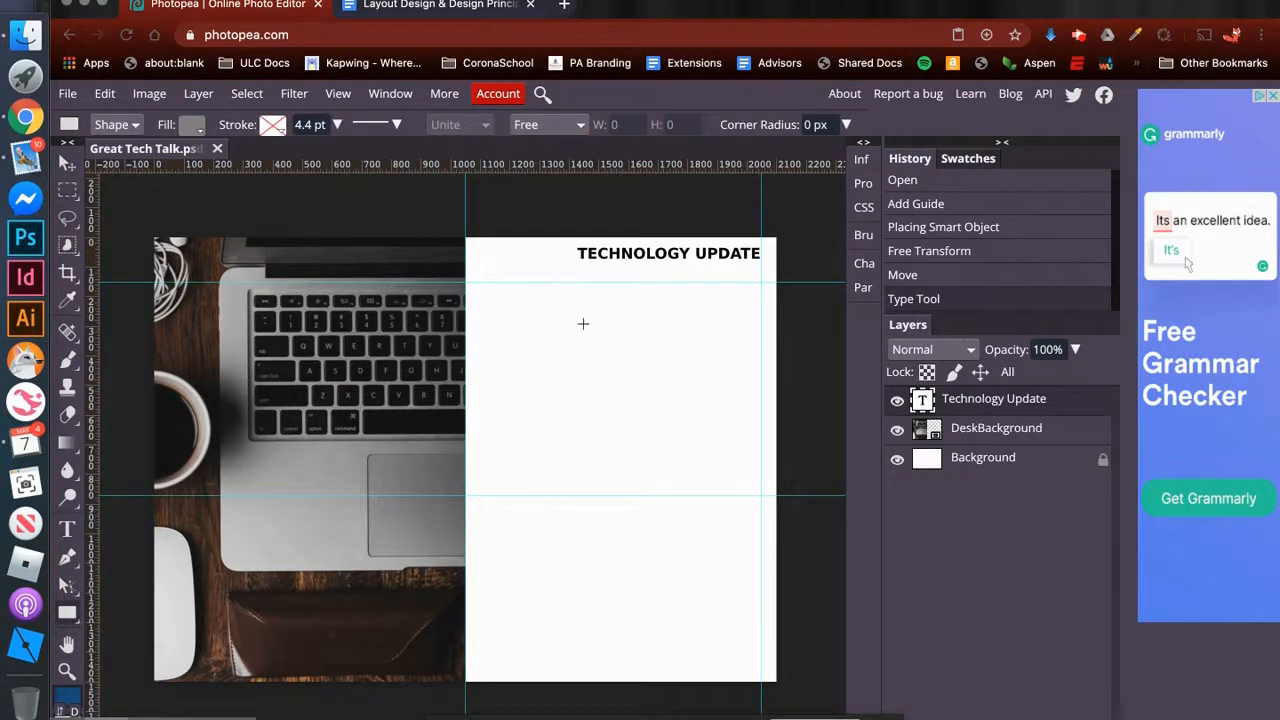
click(566, 269)
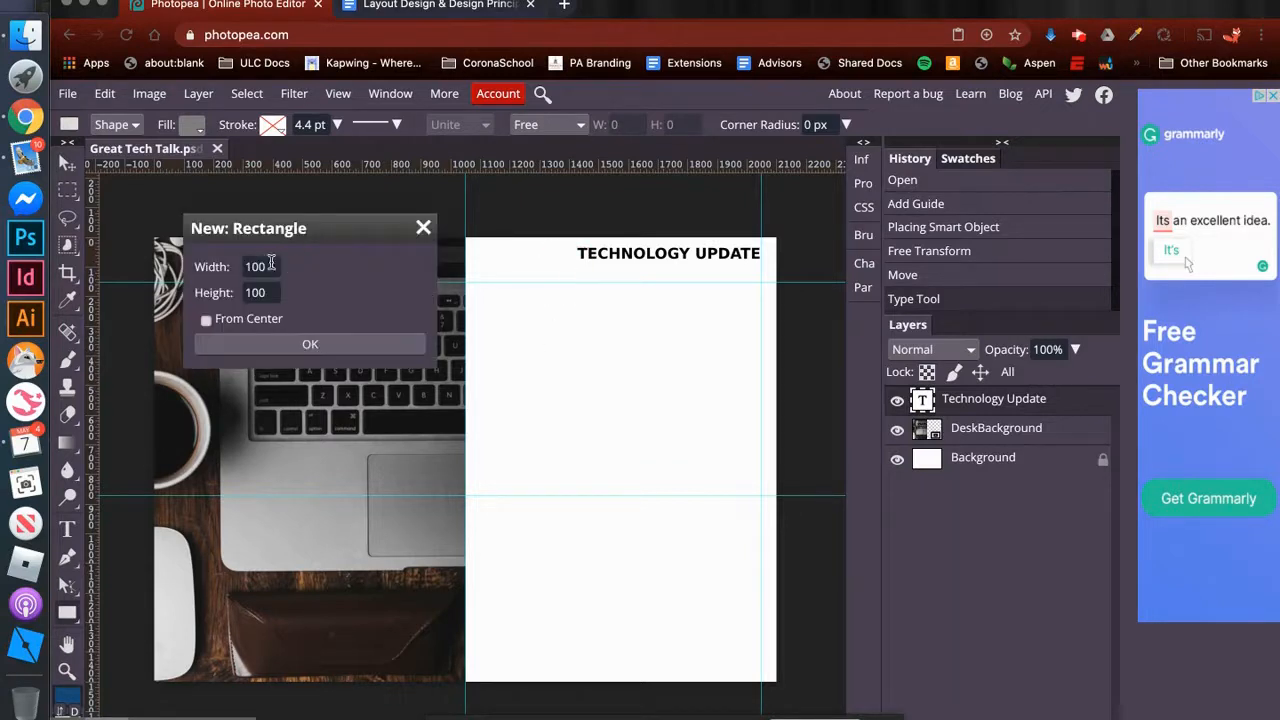
double_click(240, 266)
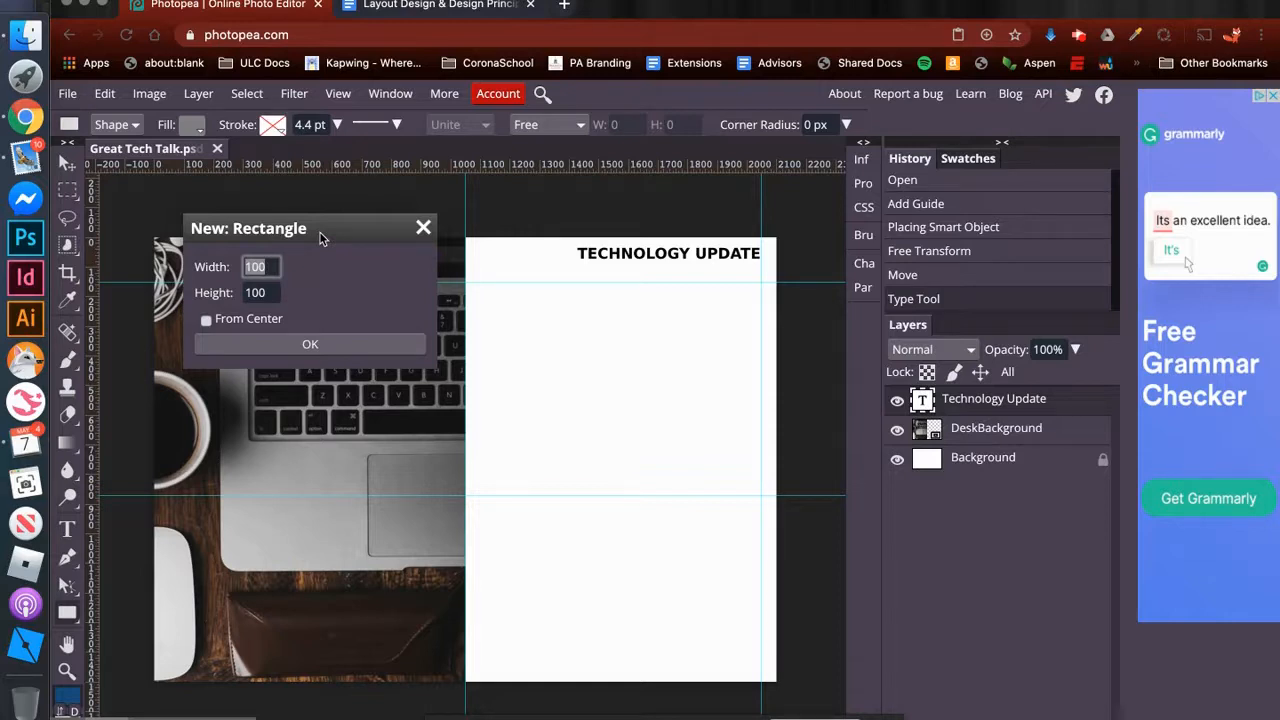
text(1747)
key(Tab)
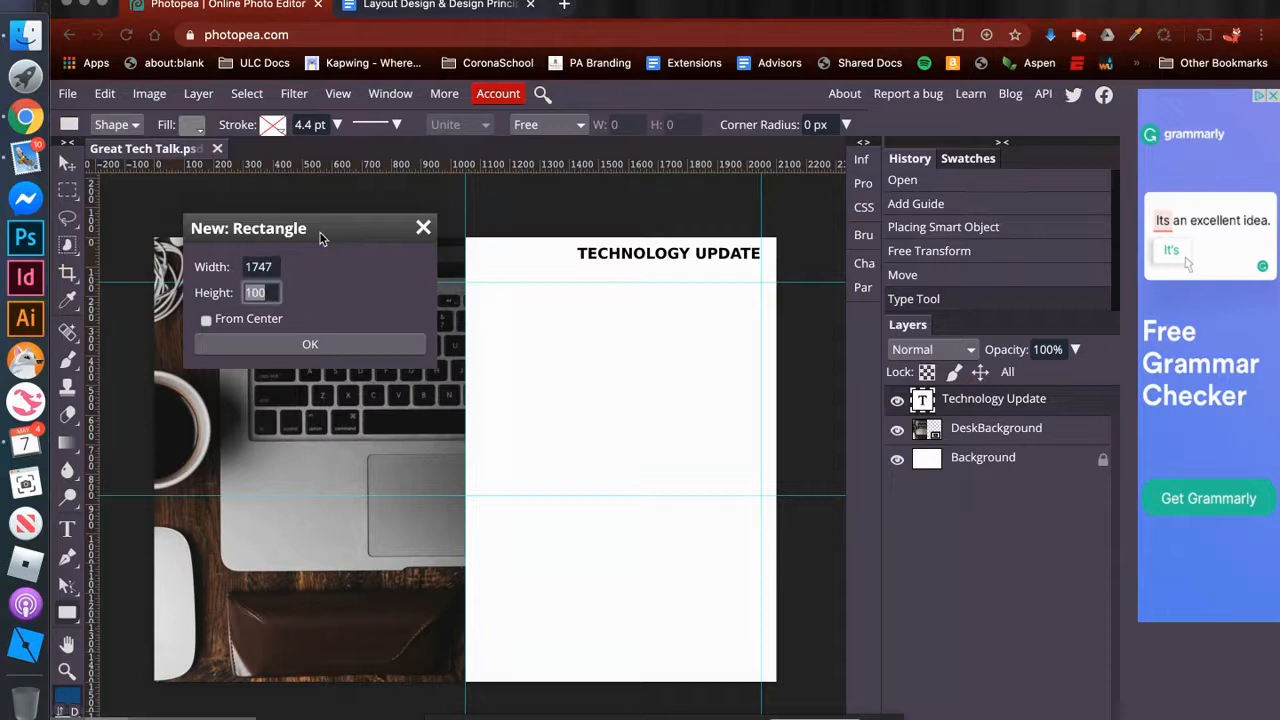
text(149)
click(287, 352)
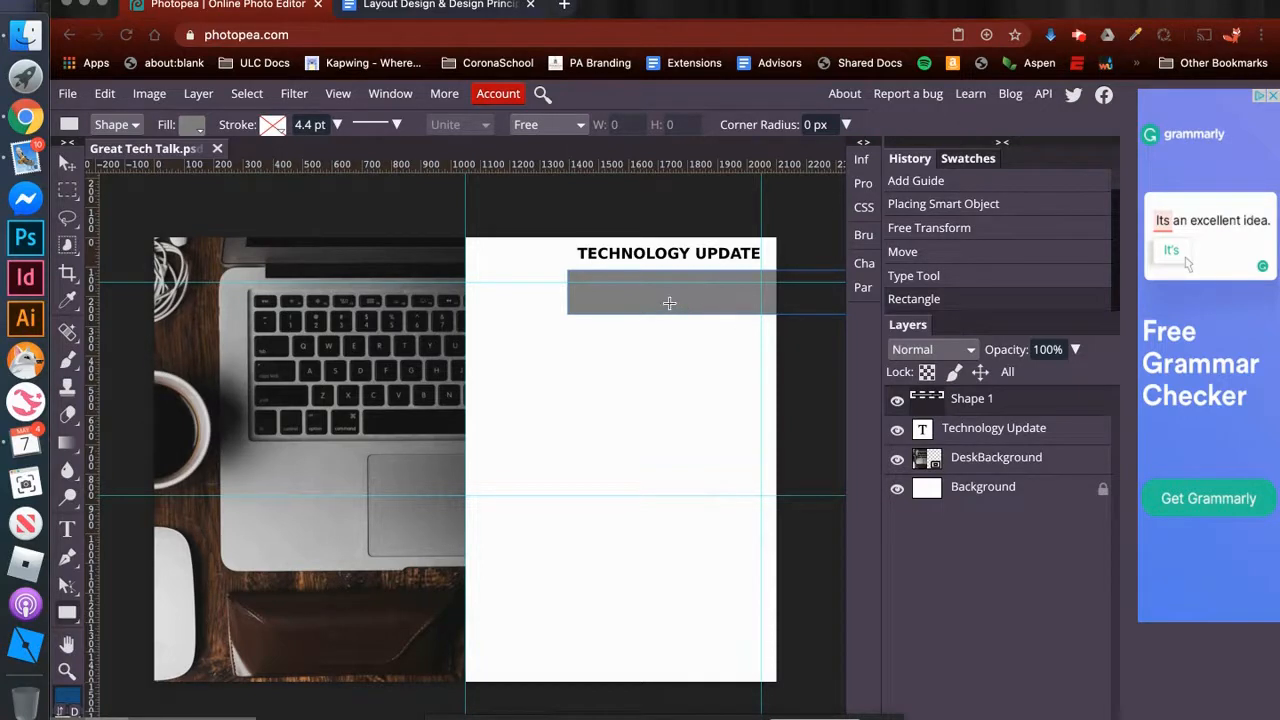
click(67, 164)
drag(700, 307, 368, 435)
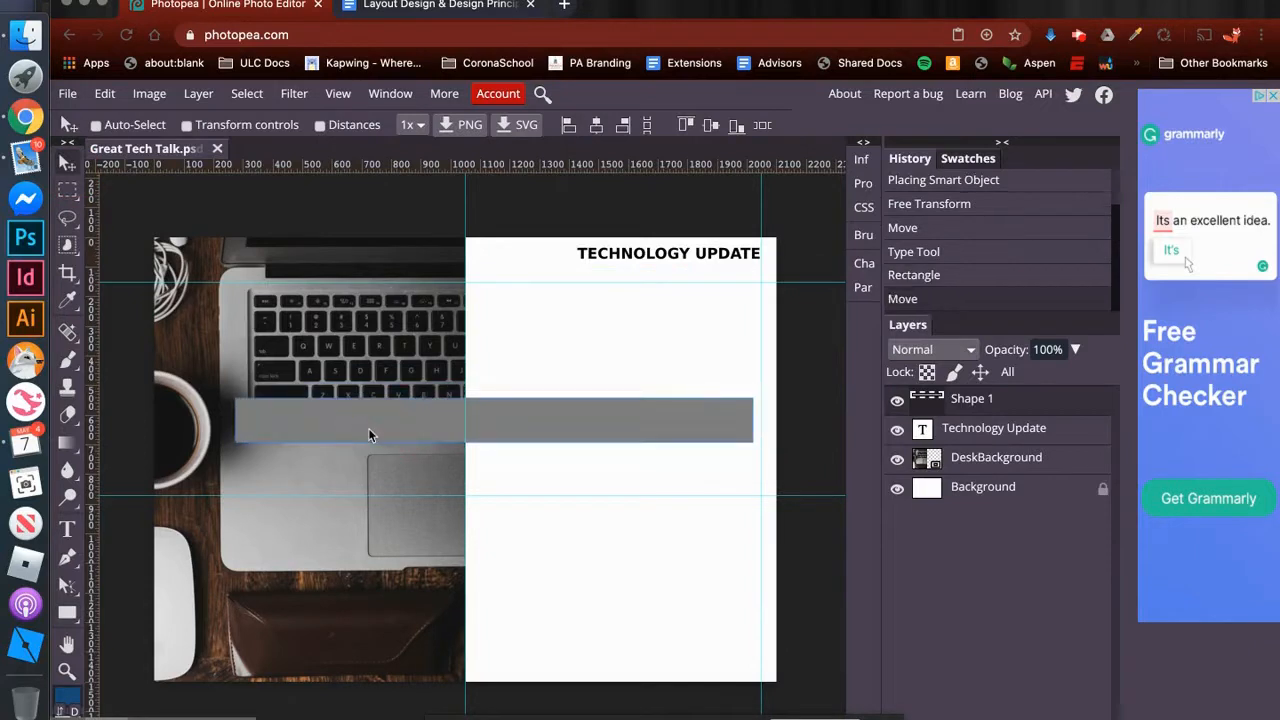
key(Delete)
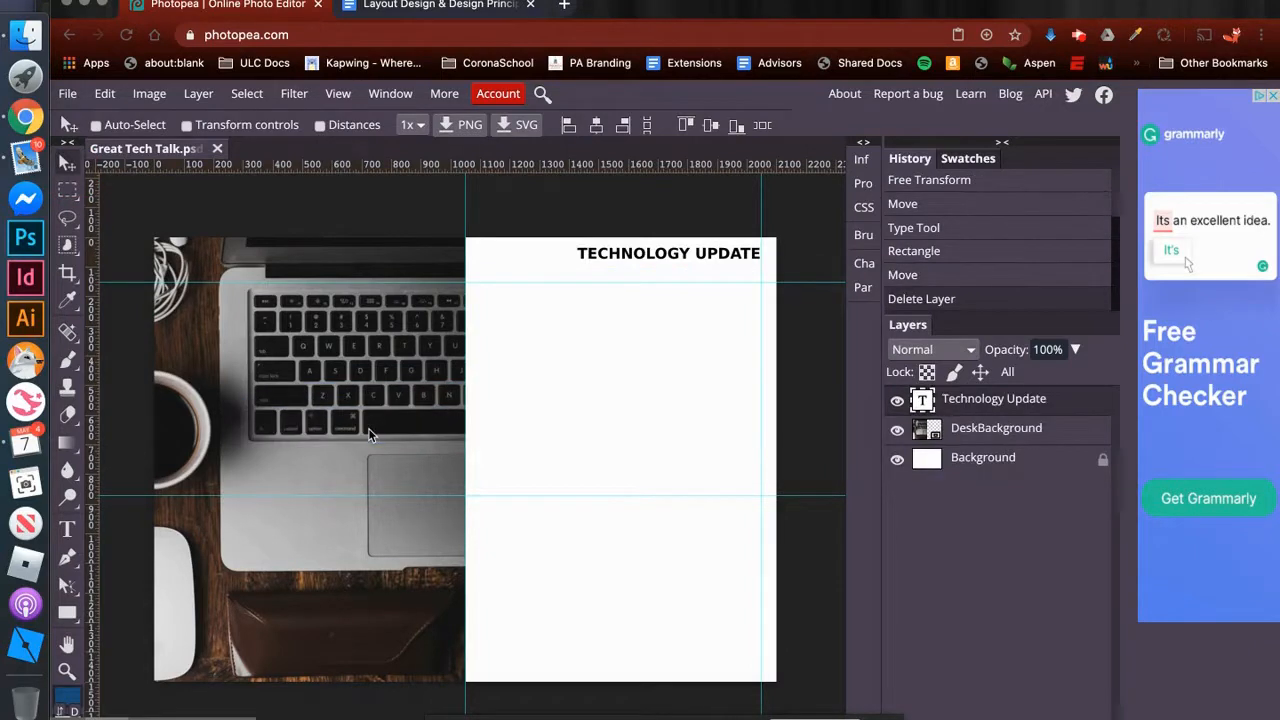
- Draw a thin rectangle directly under the heading, ending at the 2047-pixel vertical guide, and fill it with hex color 45b7ff
click(65, 614)
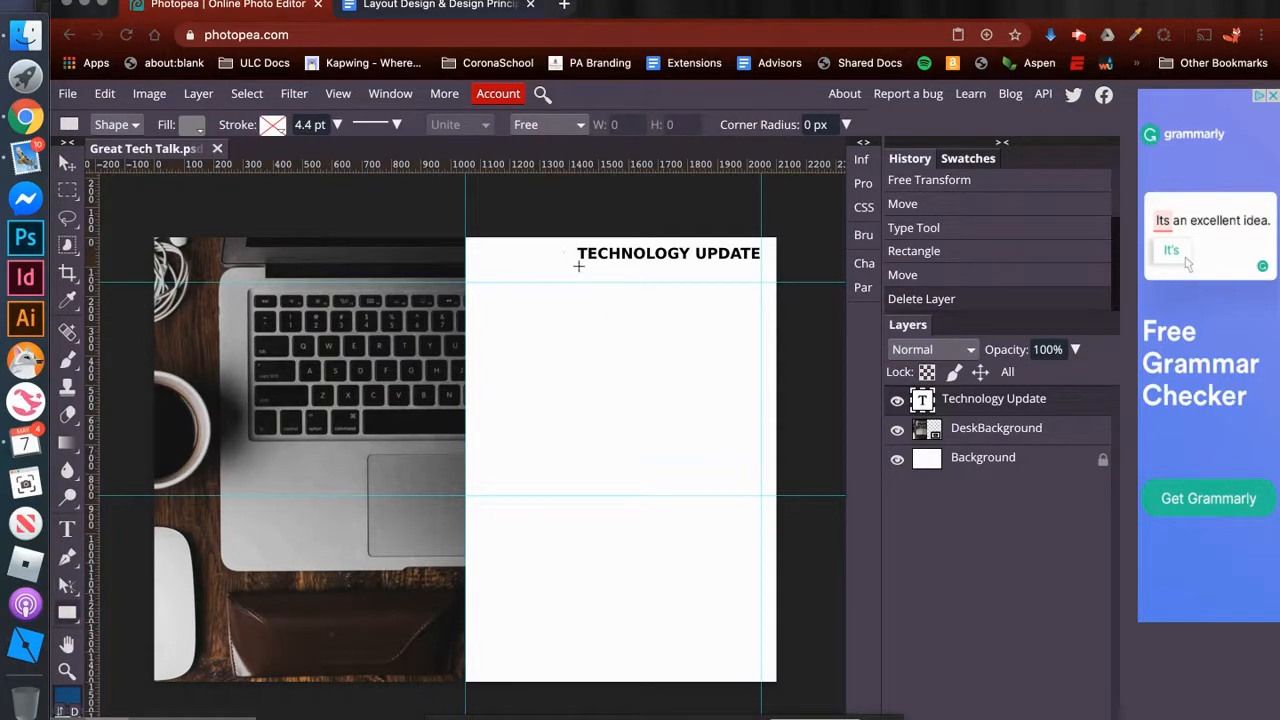
drag(565, 261, 760, 268)
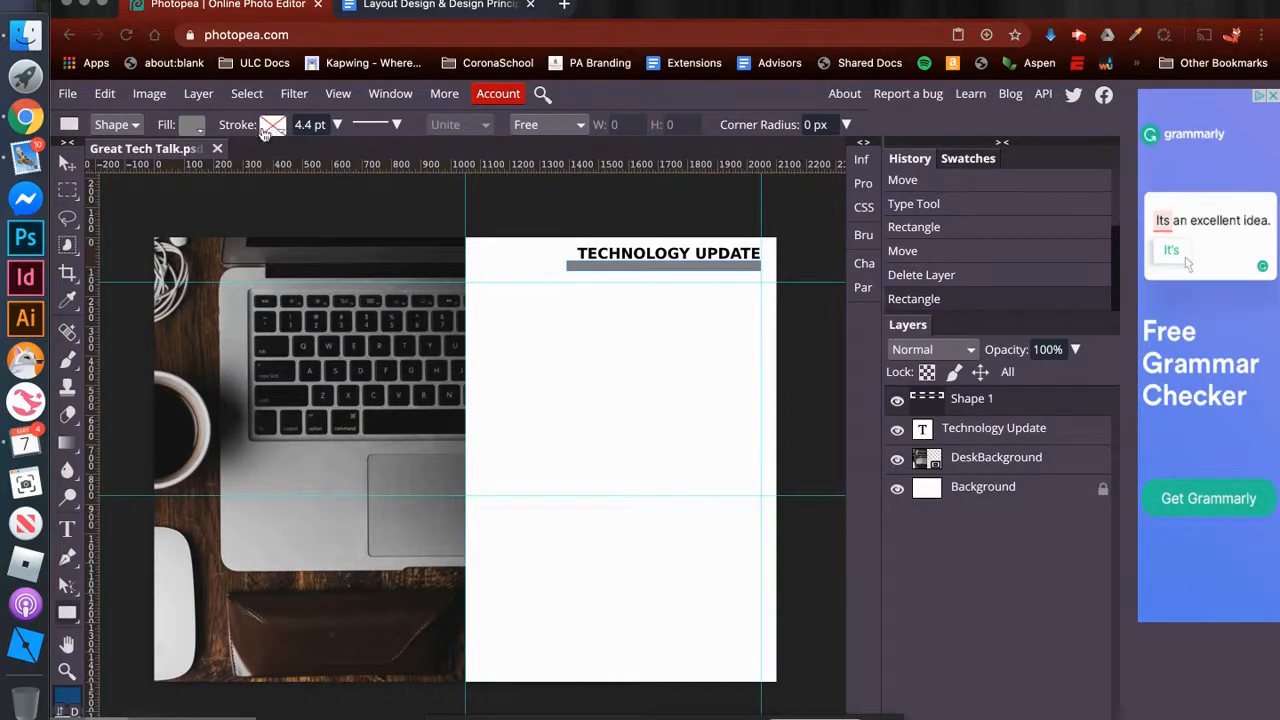
click(191, 130)
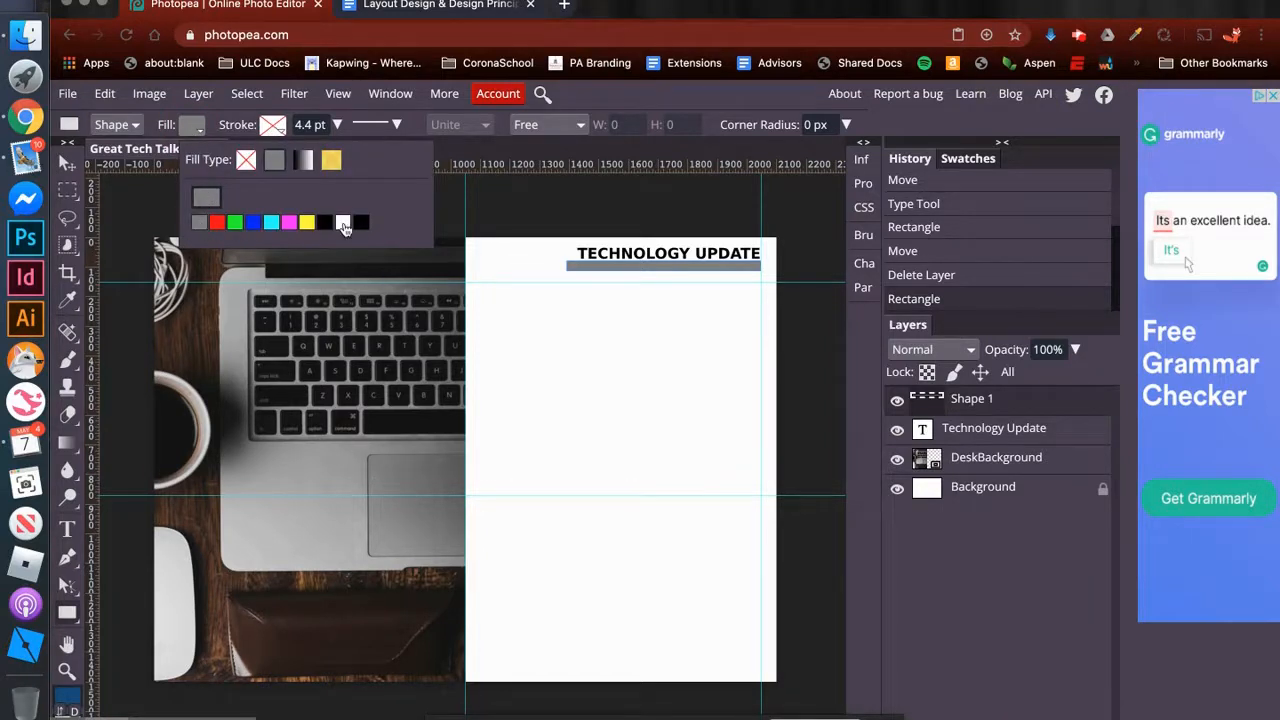
click(209, 201)
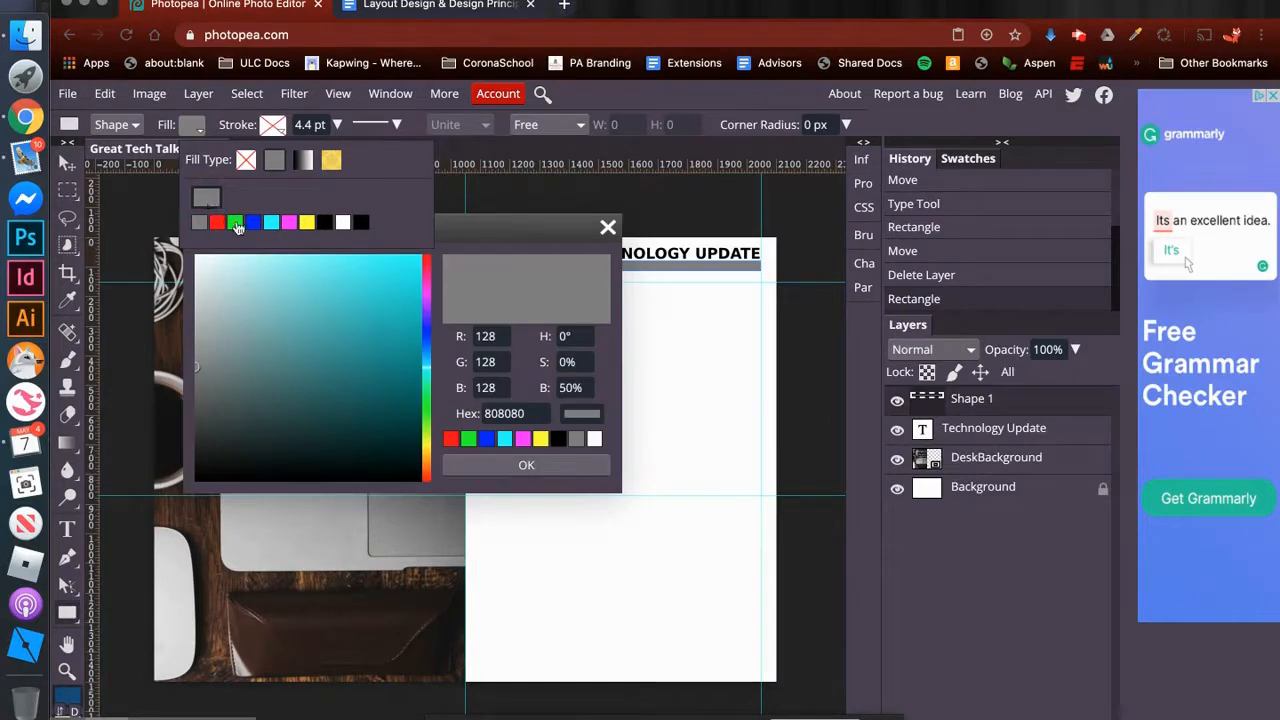
click(534, 413)
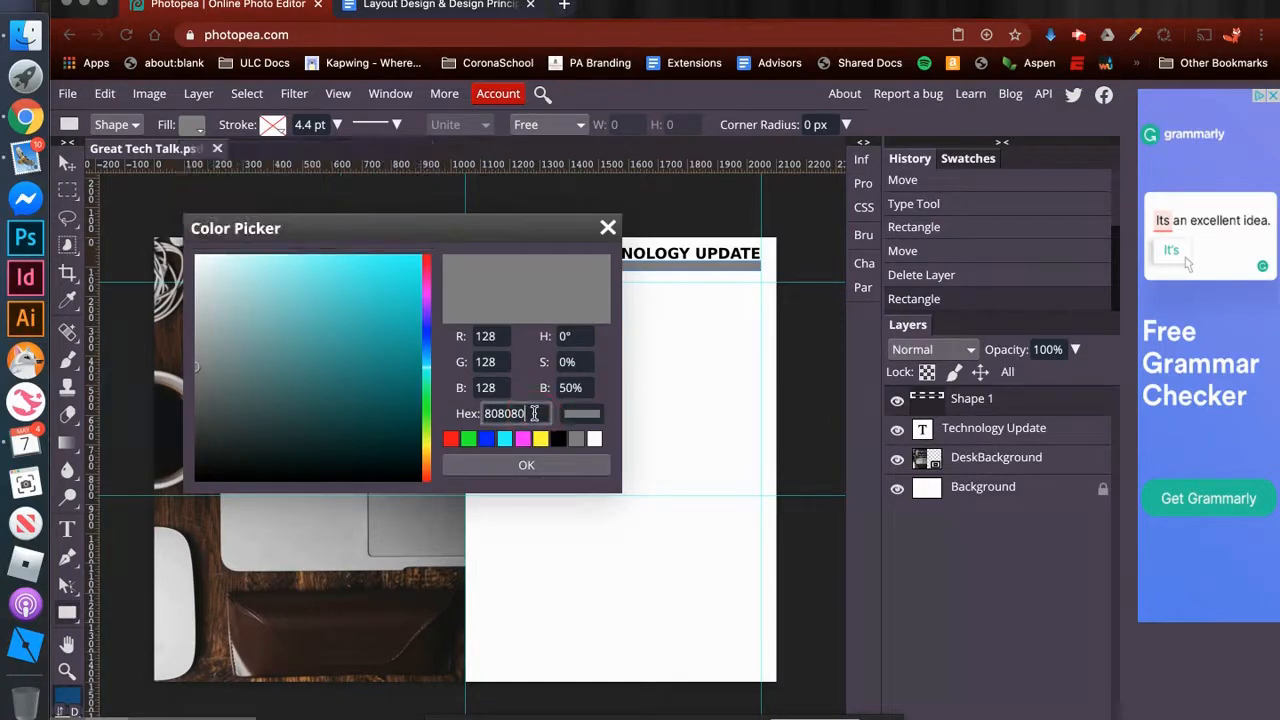
drag(532, 415, 474, 419)
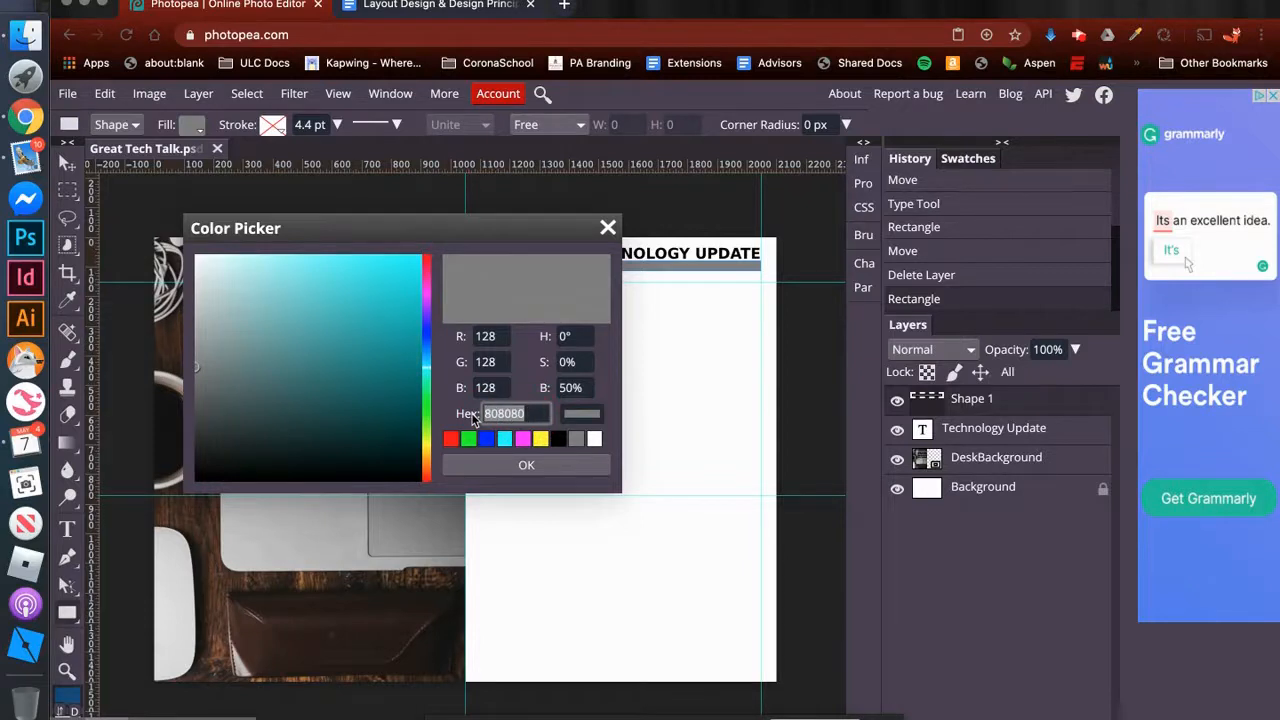
text(45)
text(b7ff)
click(527, 467)
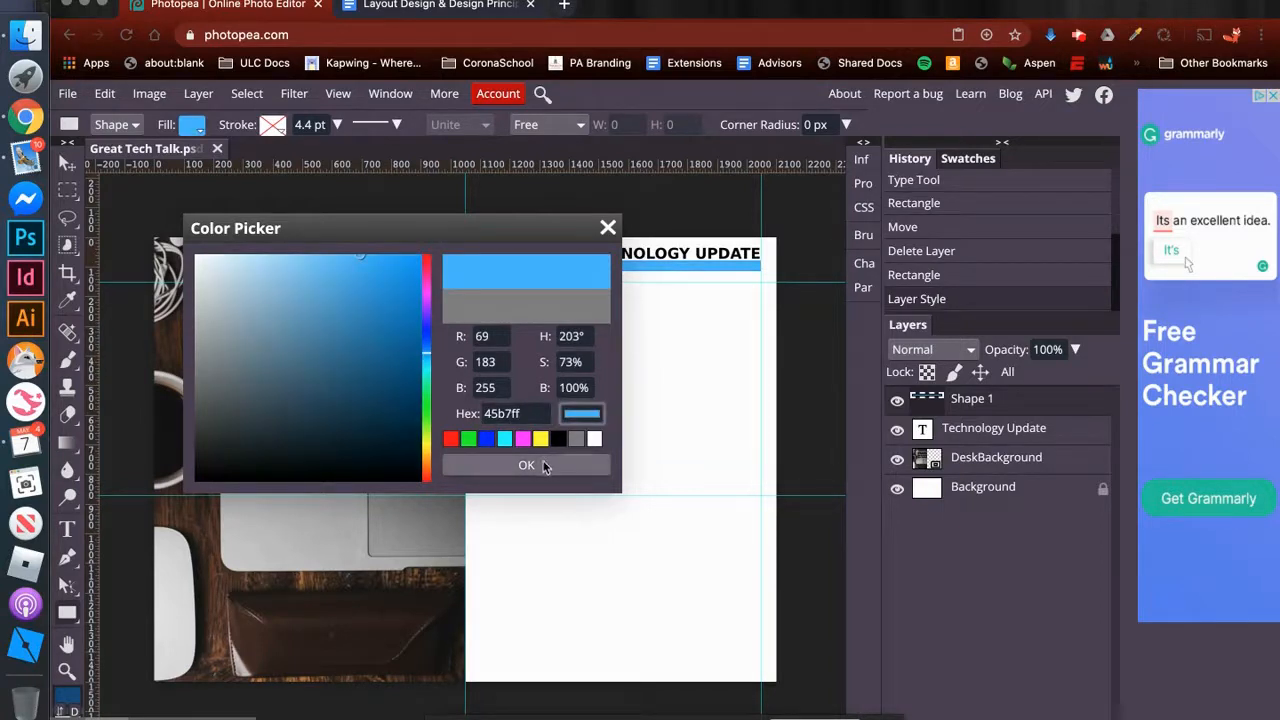
click(540, 466)
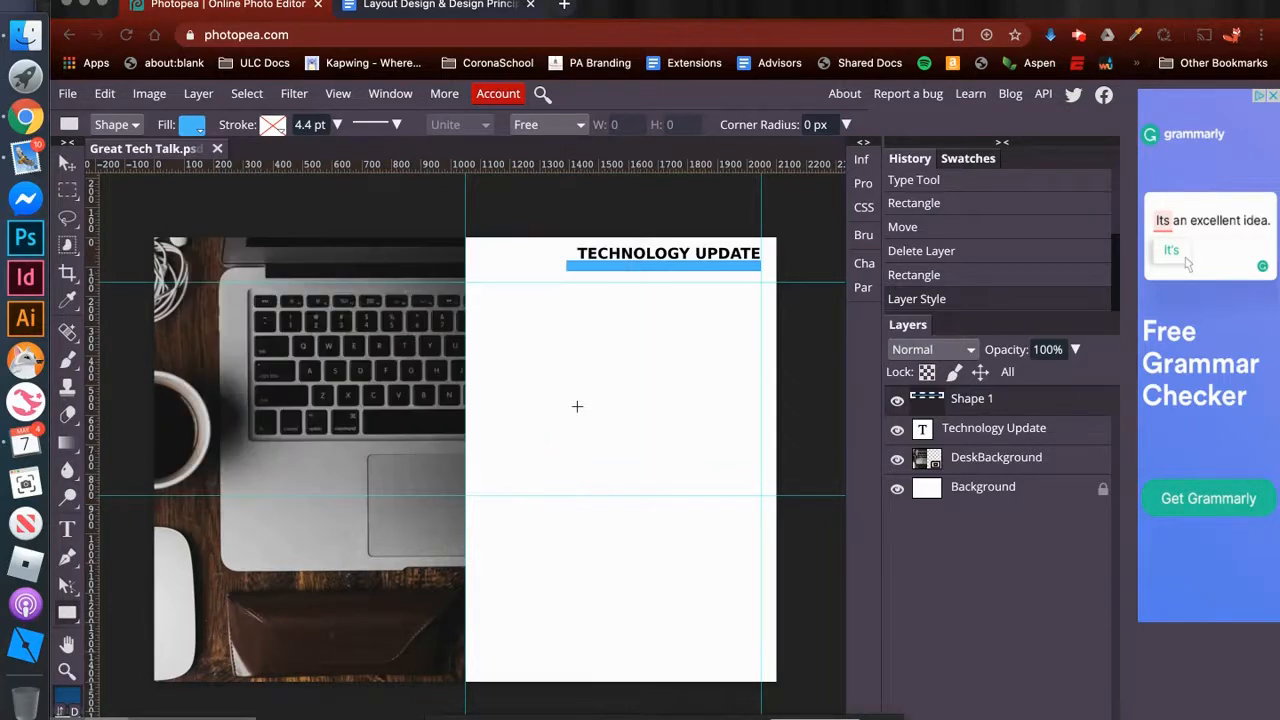
- Move the blue bar down onto the upper horizontal guide and the heading down to sit just above the bar
click(67, 164)
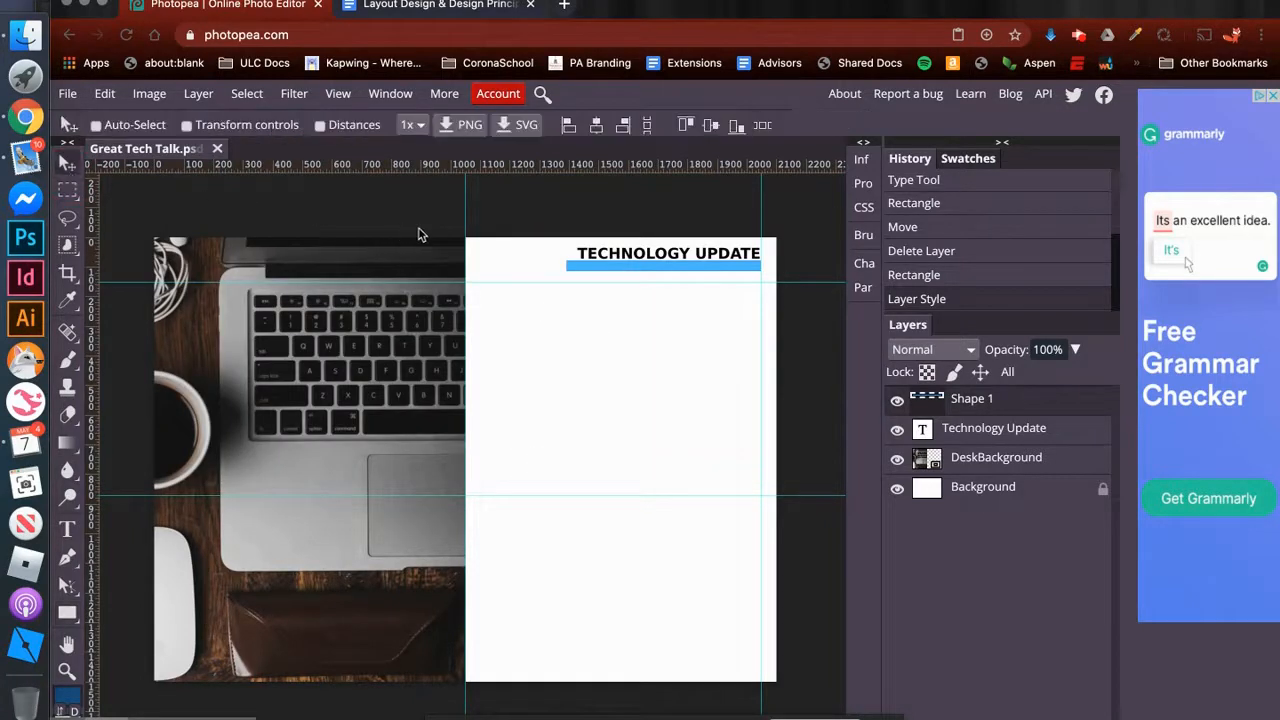
drag(728, 270, 730, 274)
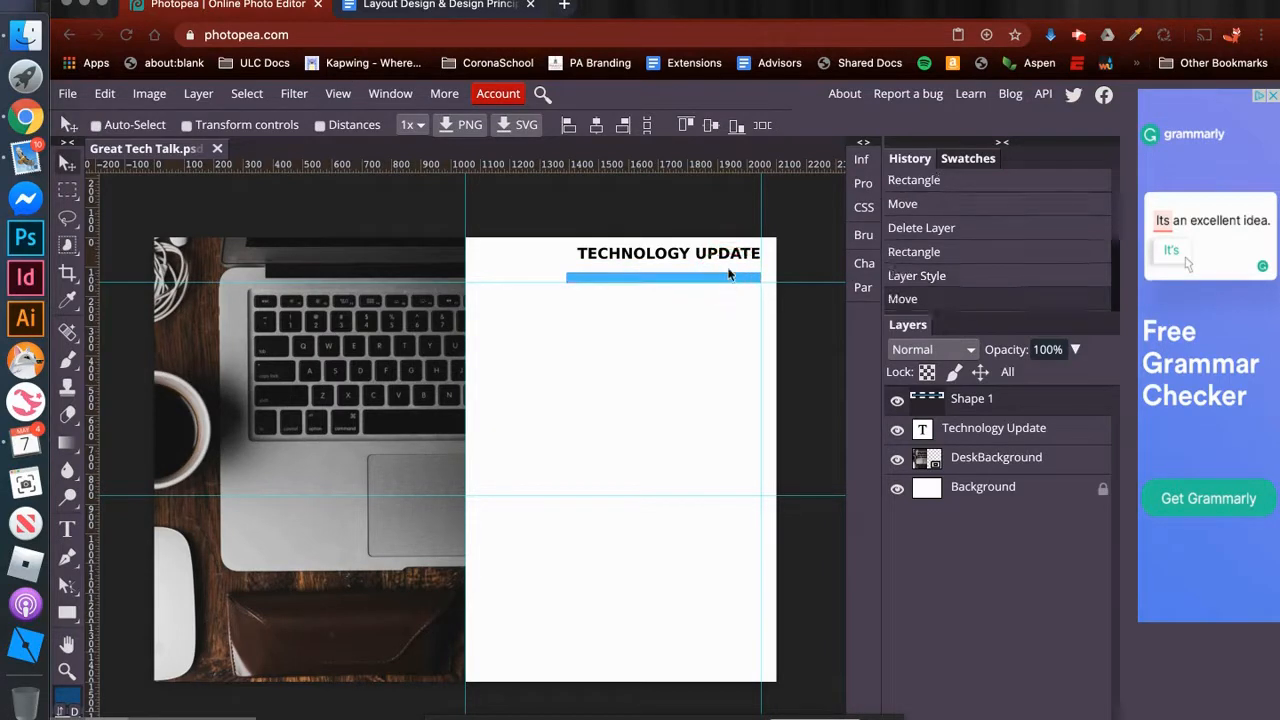
click(983, 435)
drag(701, 257, 704, 264)
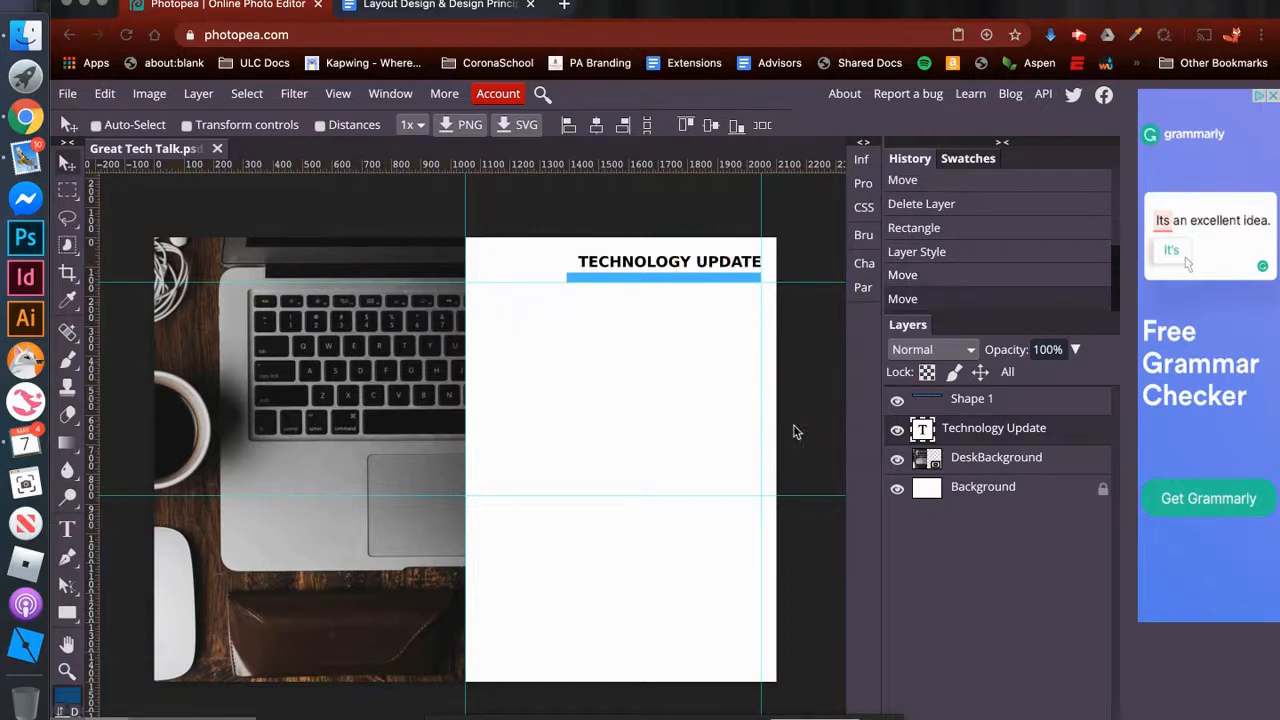
- Add a text box between the two vertical guides beneath the blue bar, reading "The Great Tech Talk"
click(67, 528)
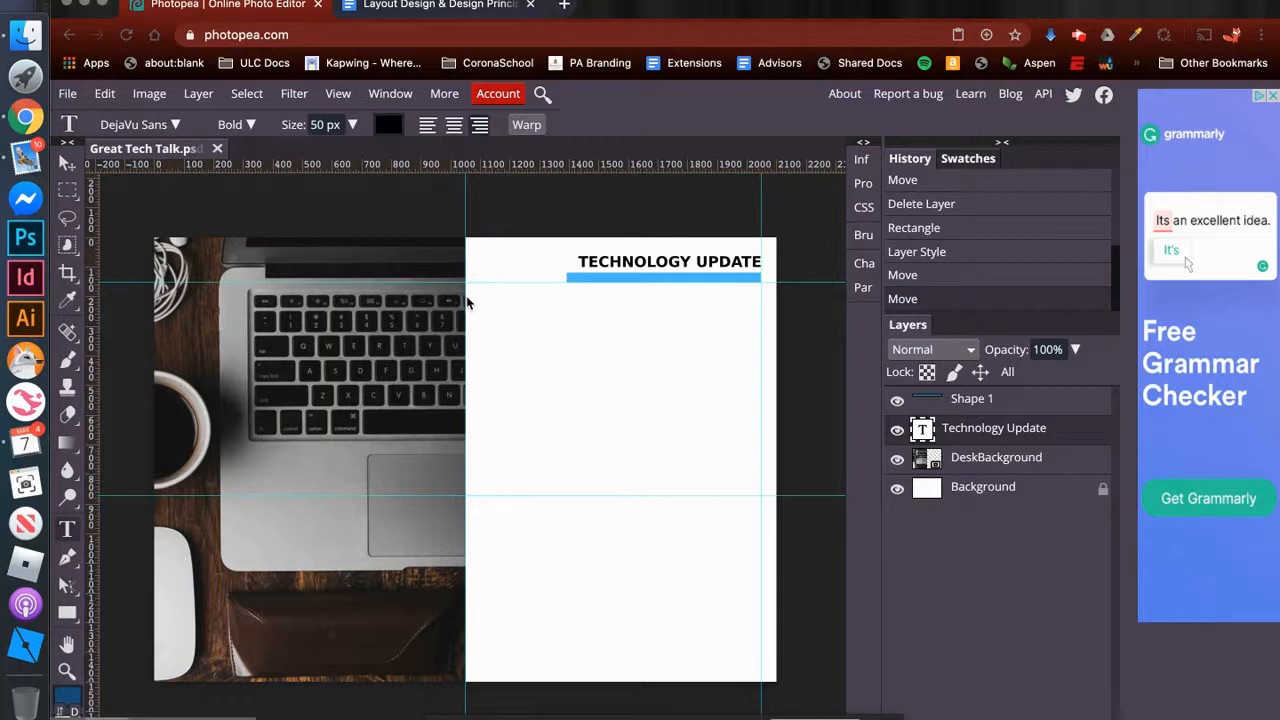
drag(466, 295, 763, 490)
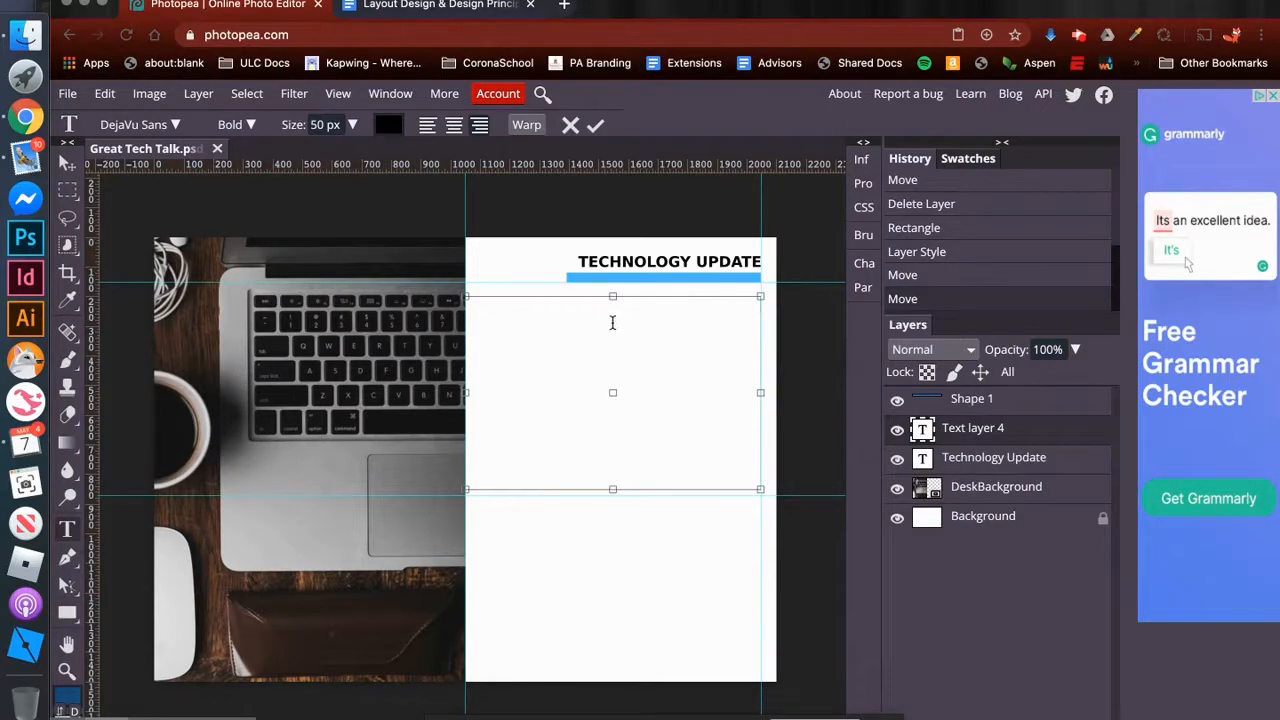
text(THE GREAT TECH TALK)
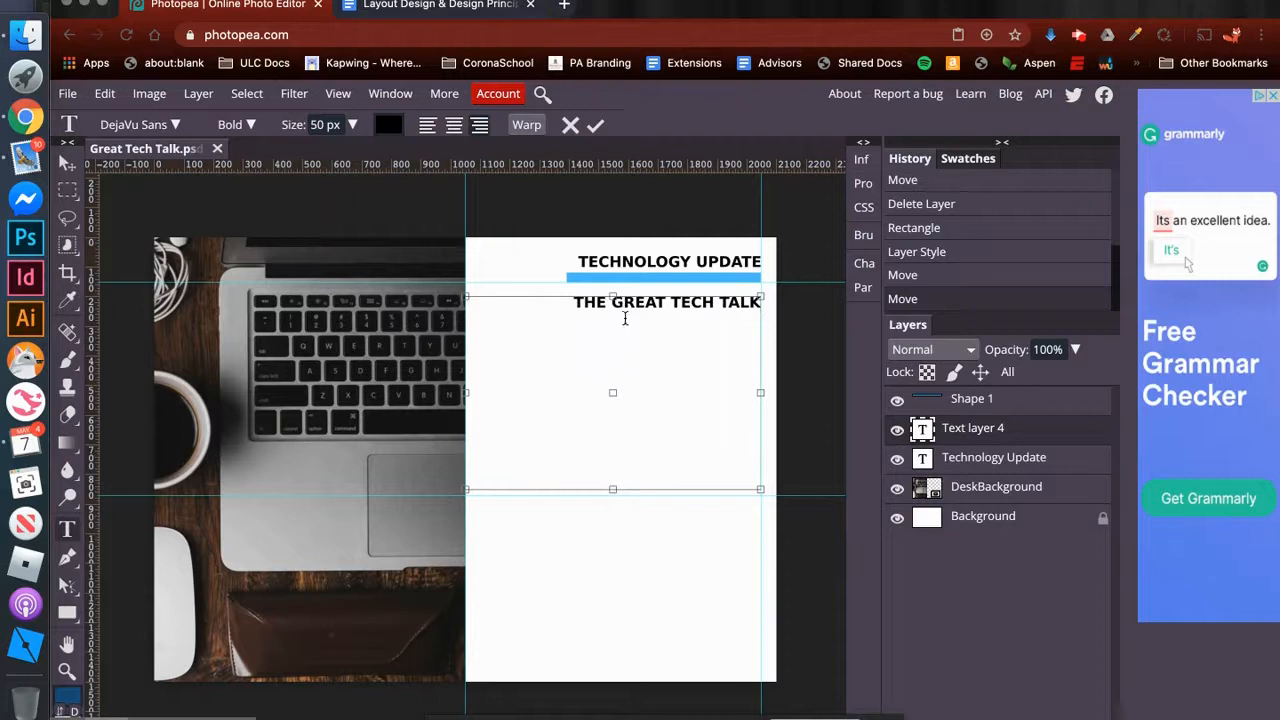
- Change the font of the whole "The Great Tech Talk" title to Engagement
drag(574, 302, 786, 300)
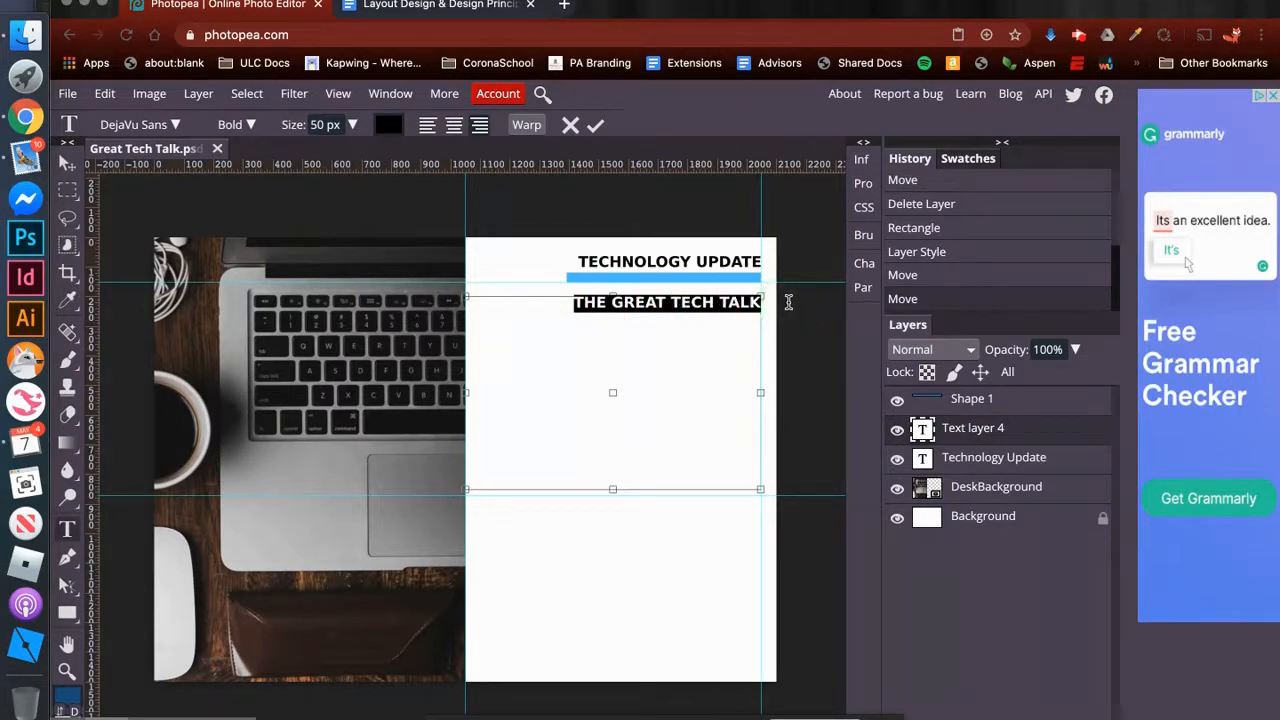
click(868, 265)
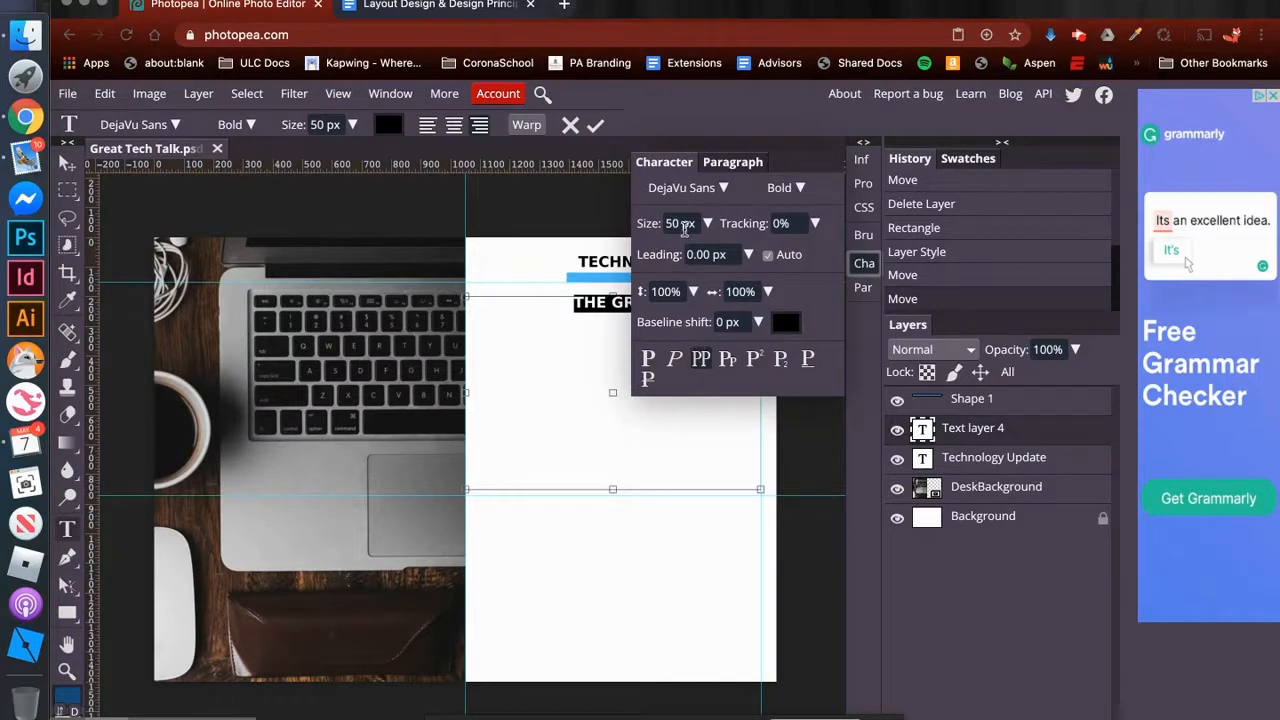
click(692, 222)
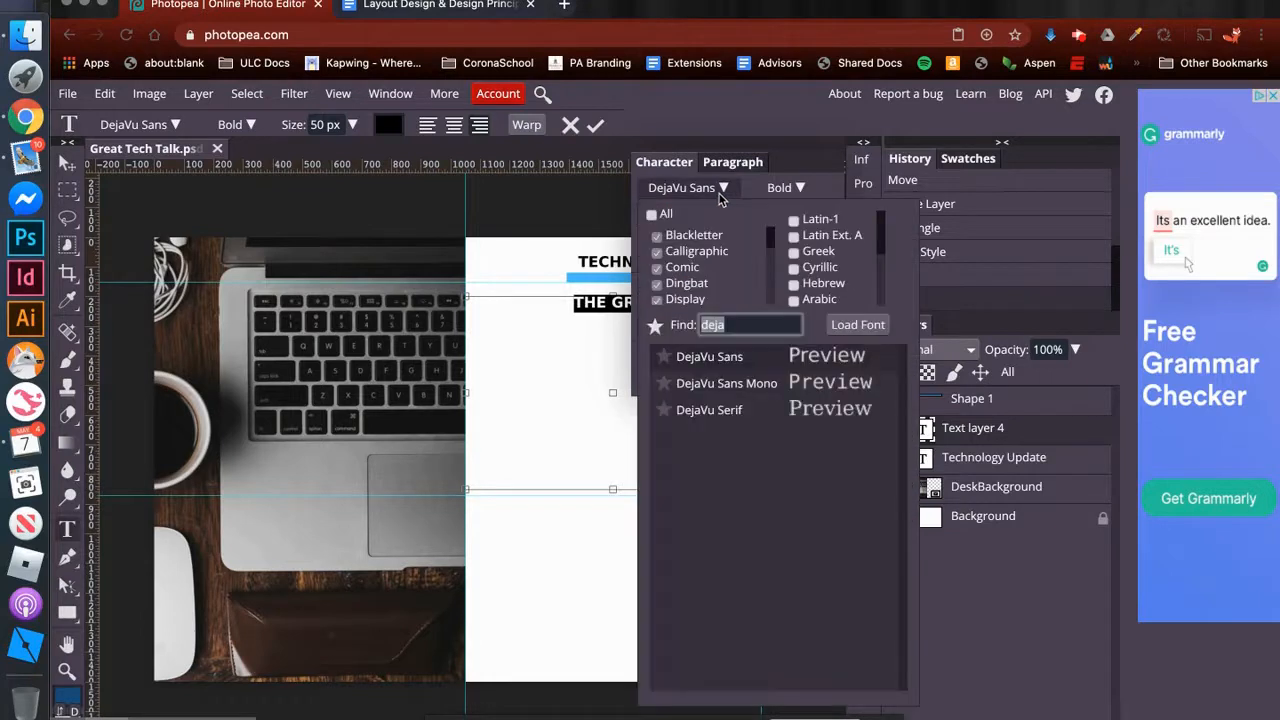
click(678, 330)
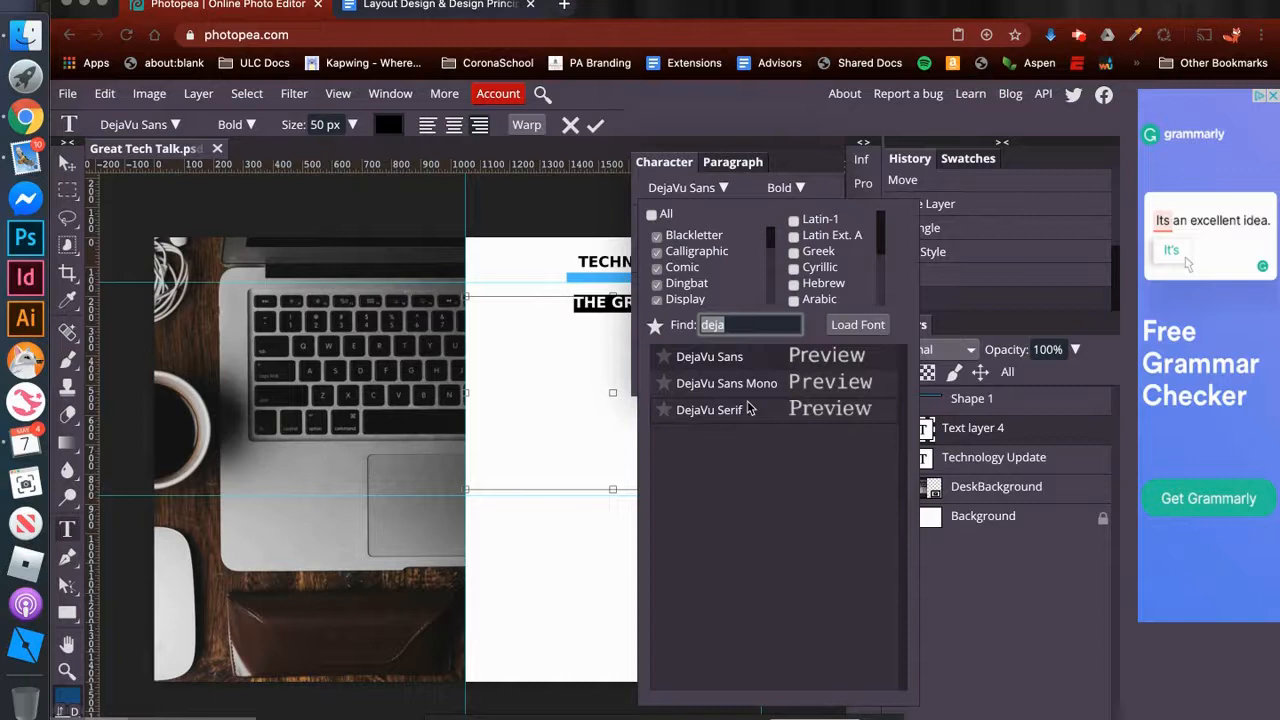
text(eng)
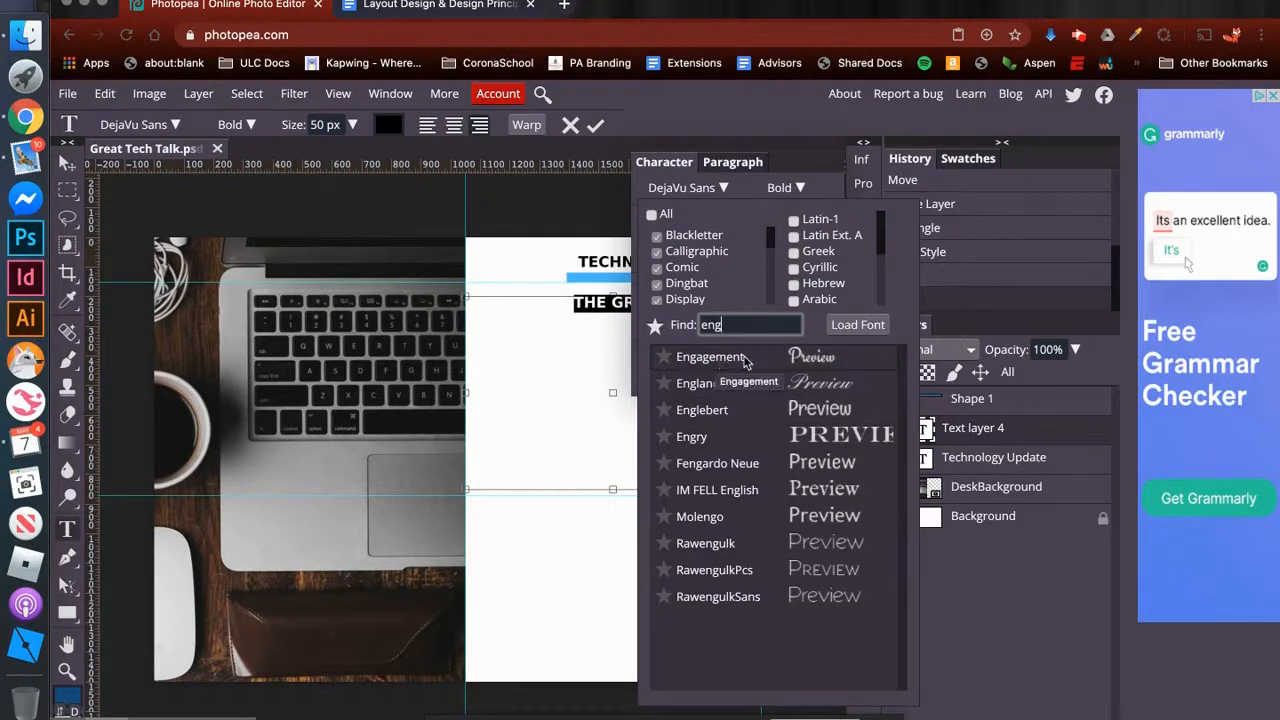
click(756, 356)
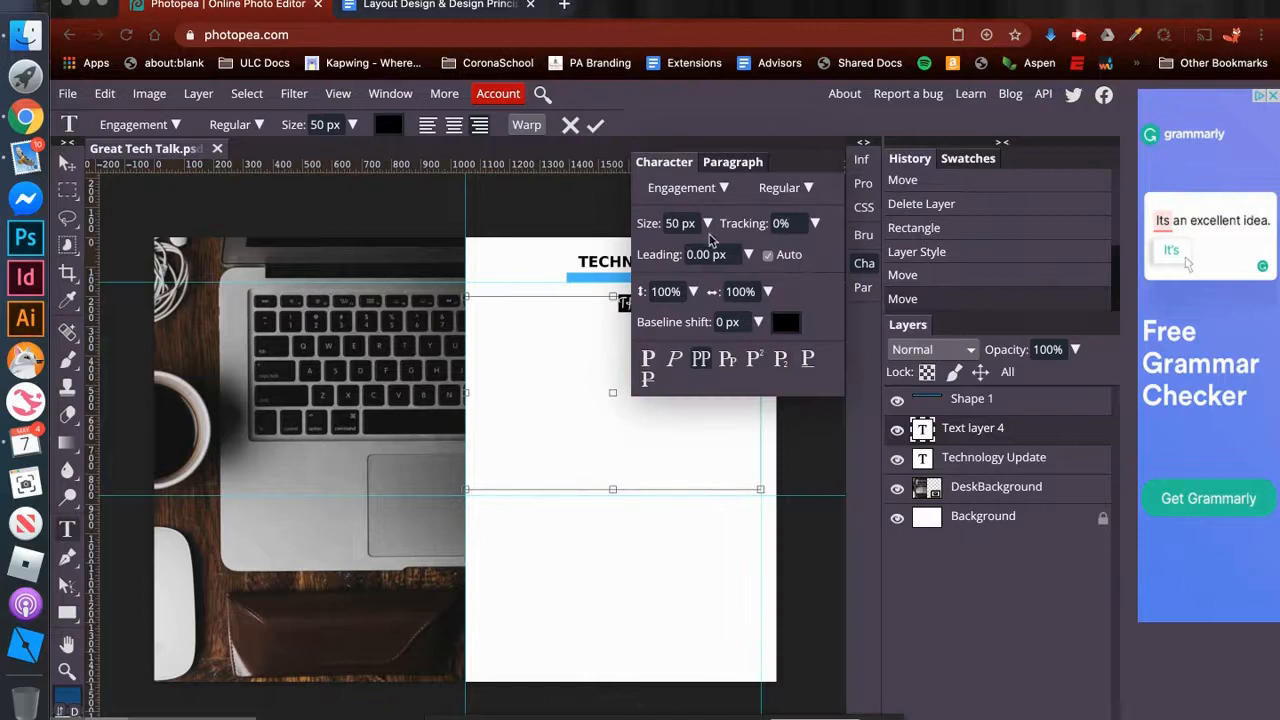
- Set the title text's size to 227 px and its tracking to 16%
click(672, 223)
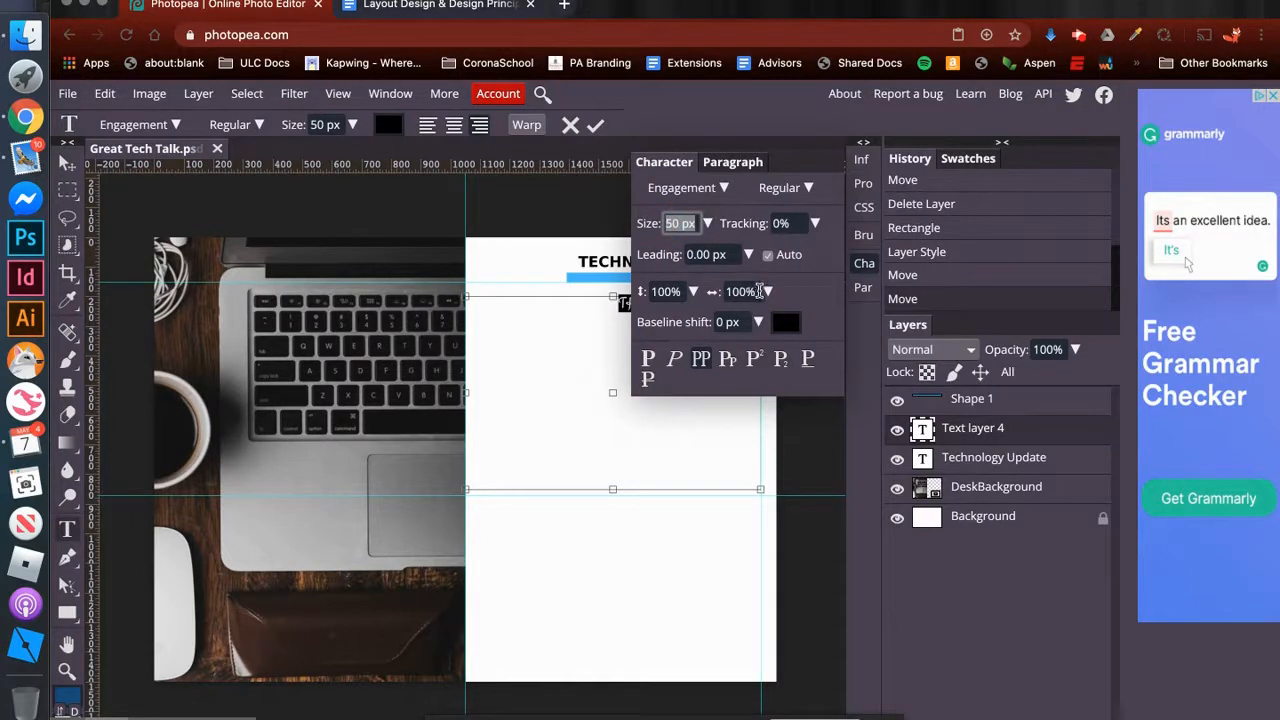
text(227)
key(Return)
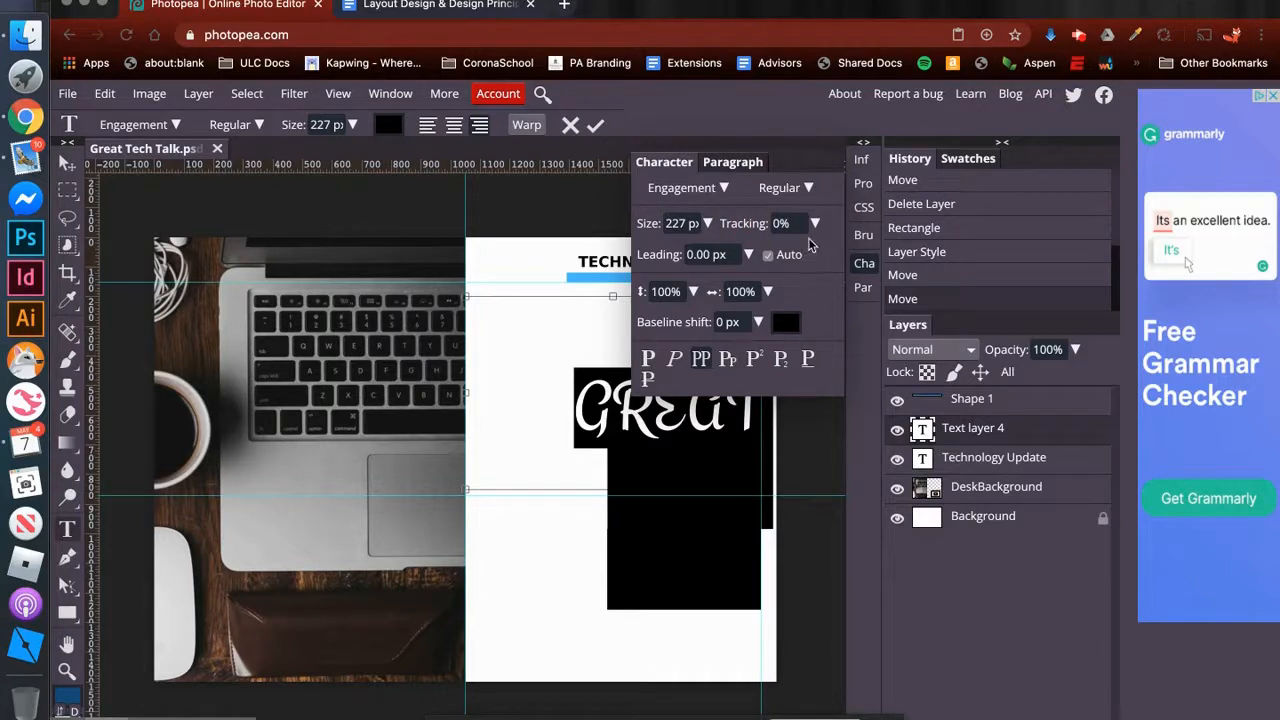
drag(797, 223, 761, 222)
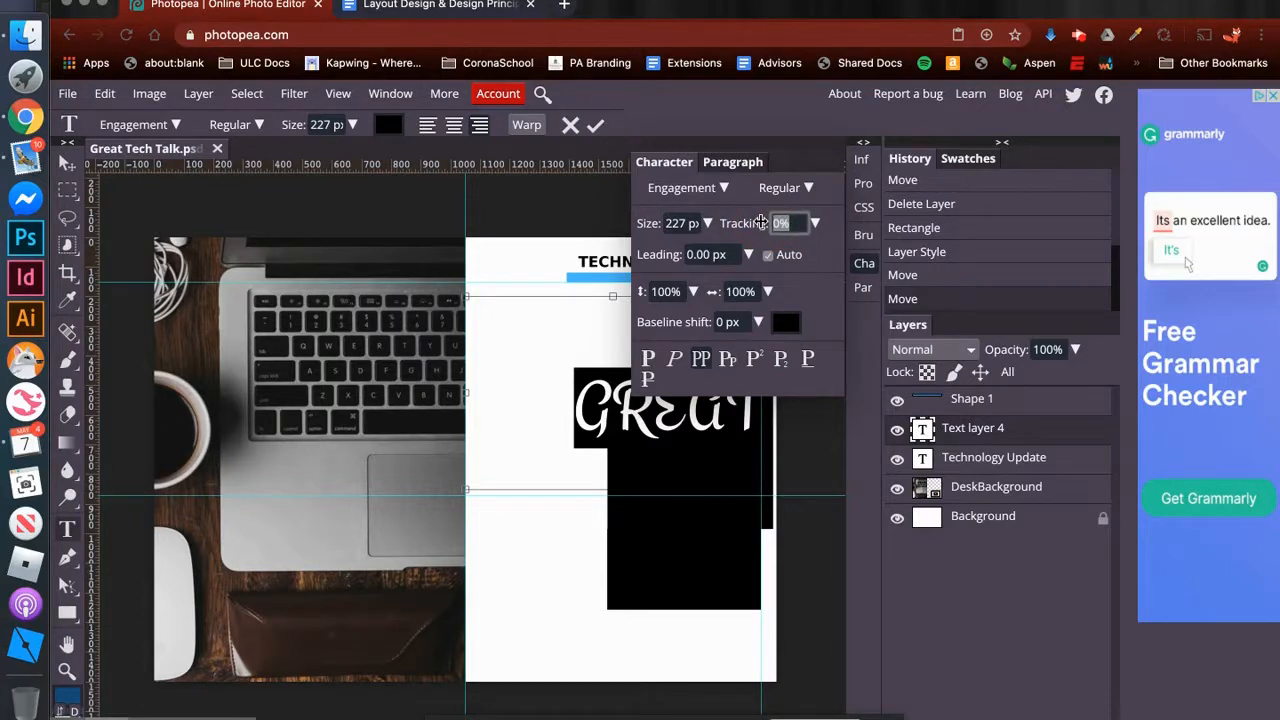
text(16)
key(Return)
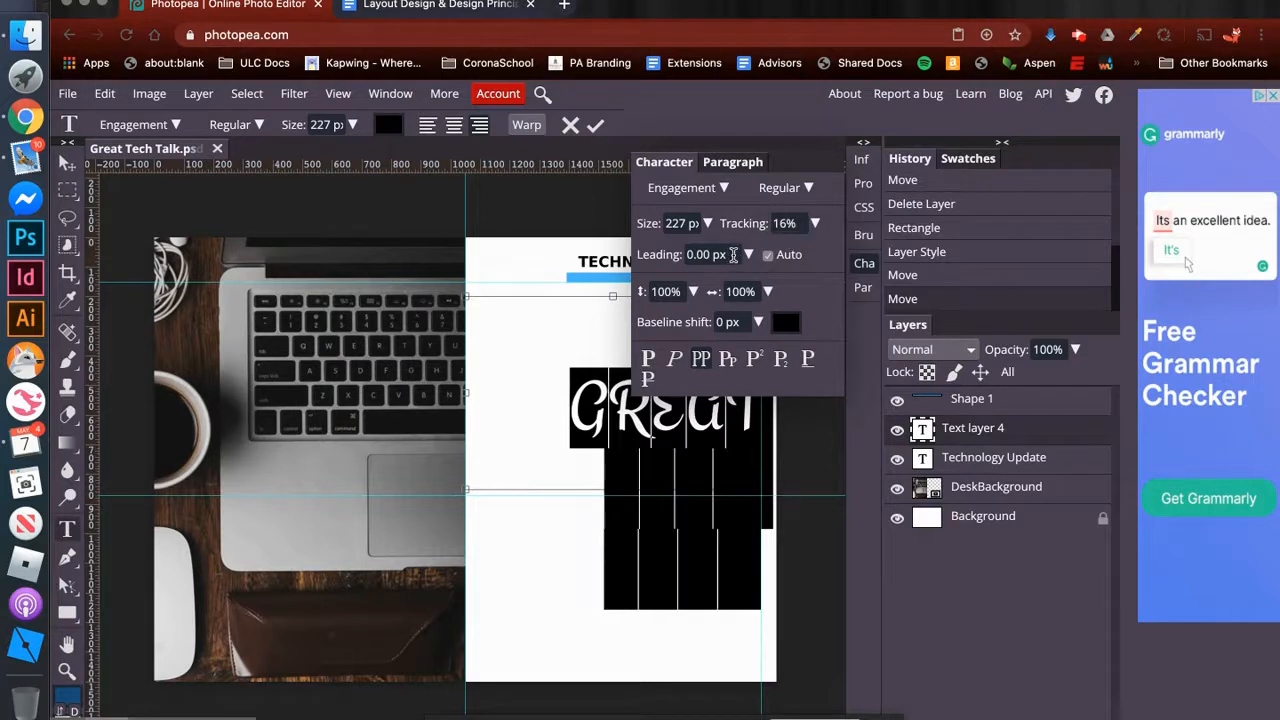
- Set the title's leading to 204 px and turn off All Caps for it
click(729, 254)
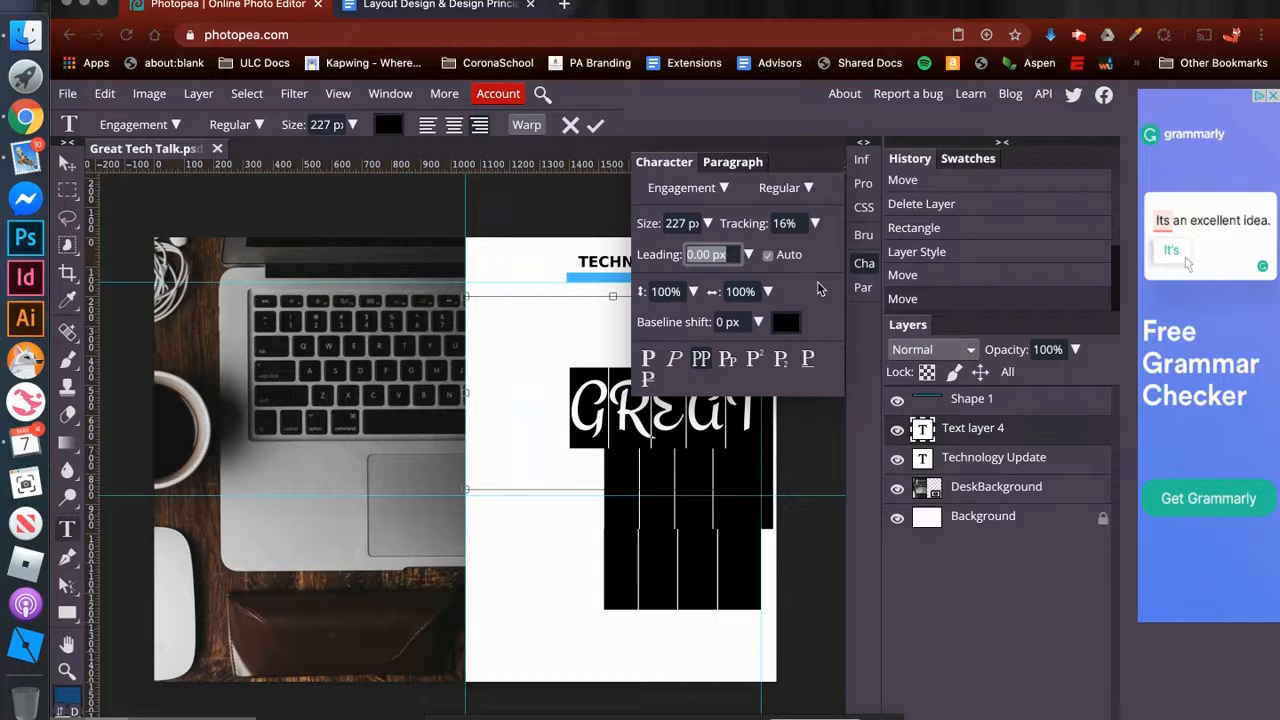
text(204)
key(Return)
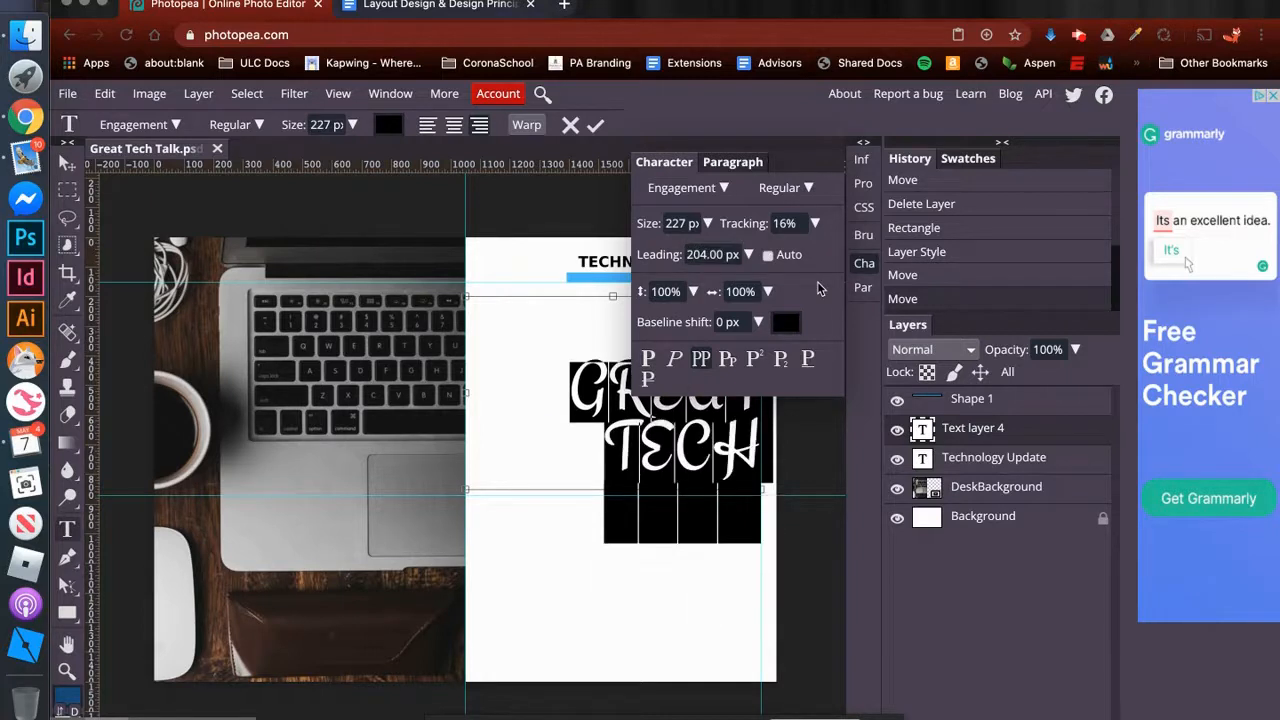
click(705, 362)
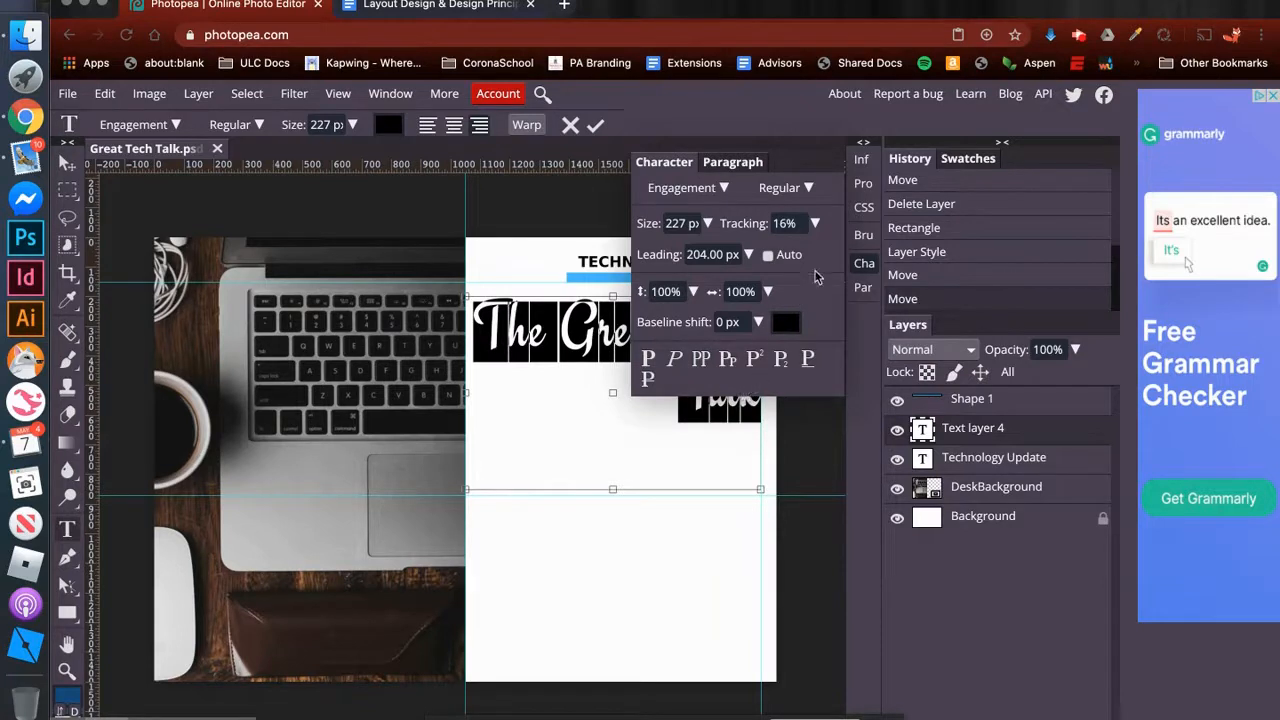
click(866, 263)
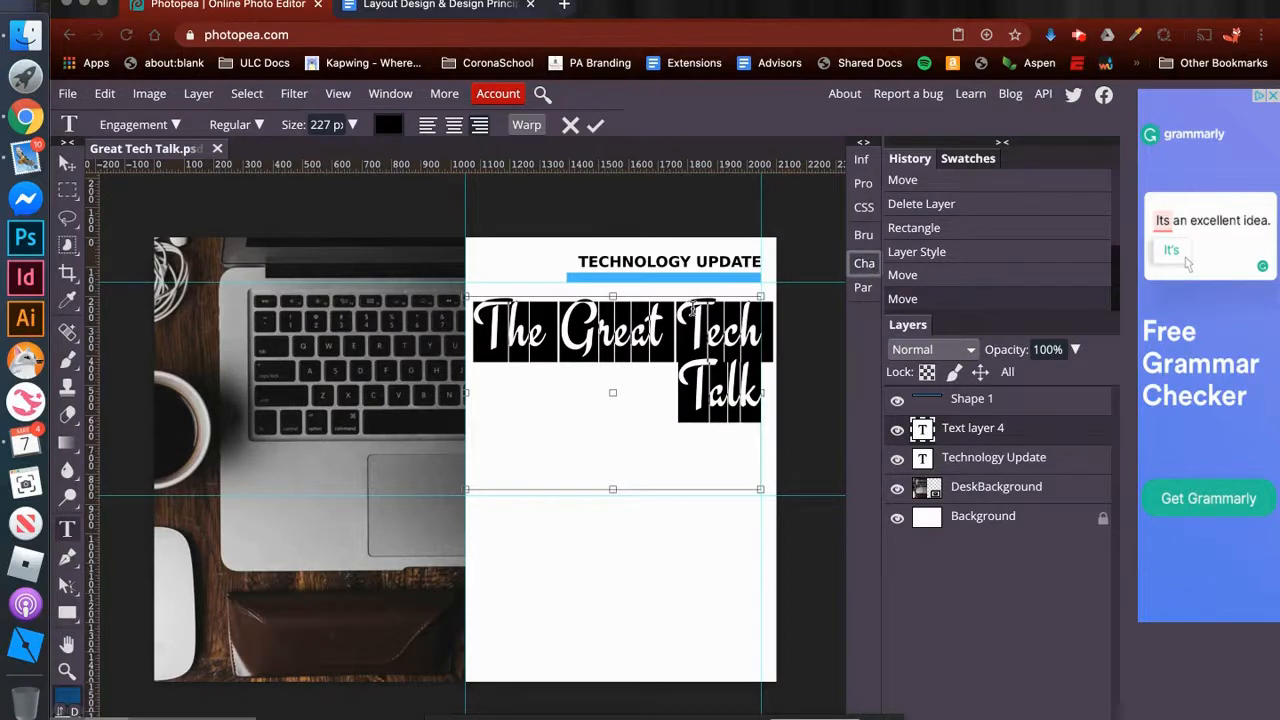
- Center the title text, break the line before "Tech", and finish editing the text
click(677, 322)
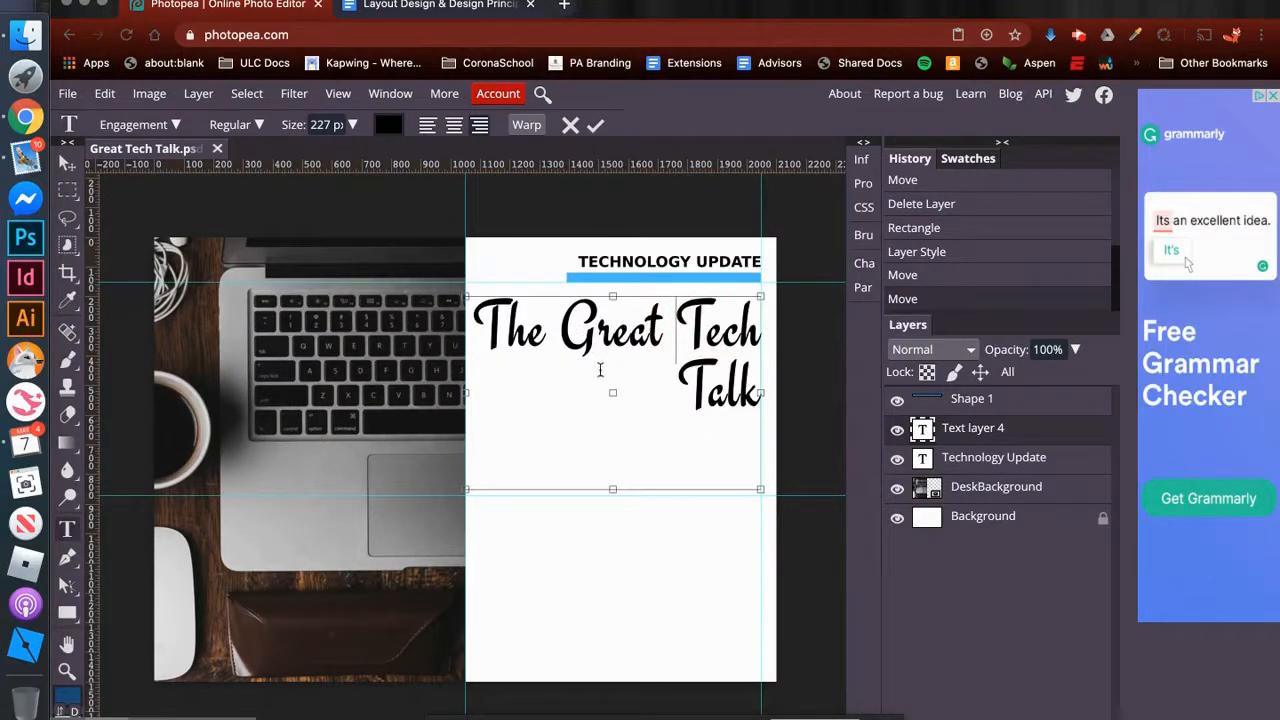
drag(479, 330, 790, 392)
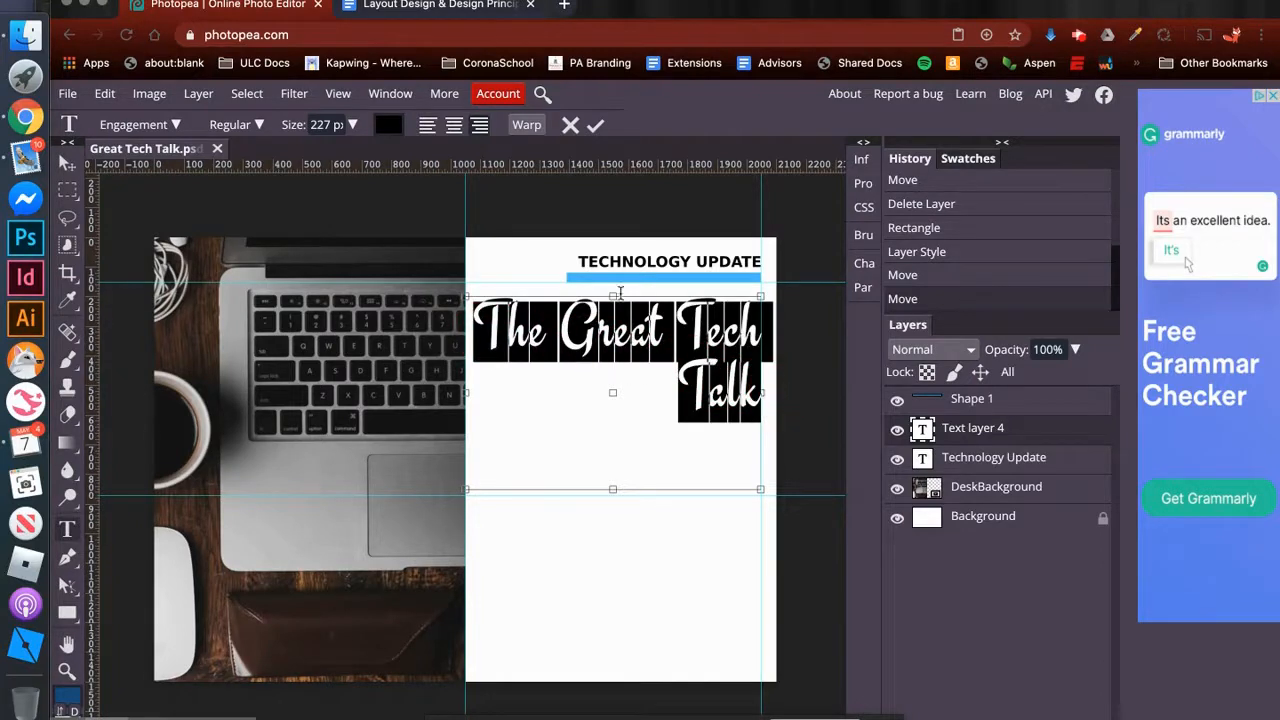
click(455, 127)
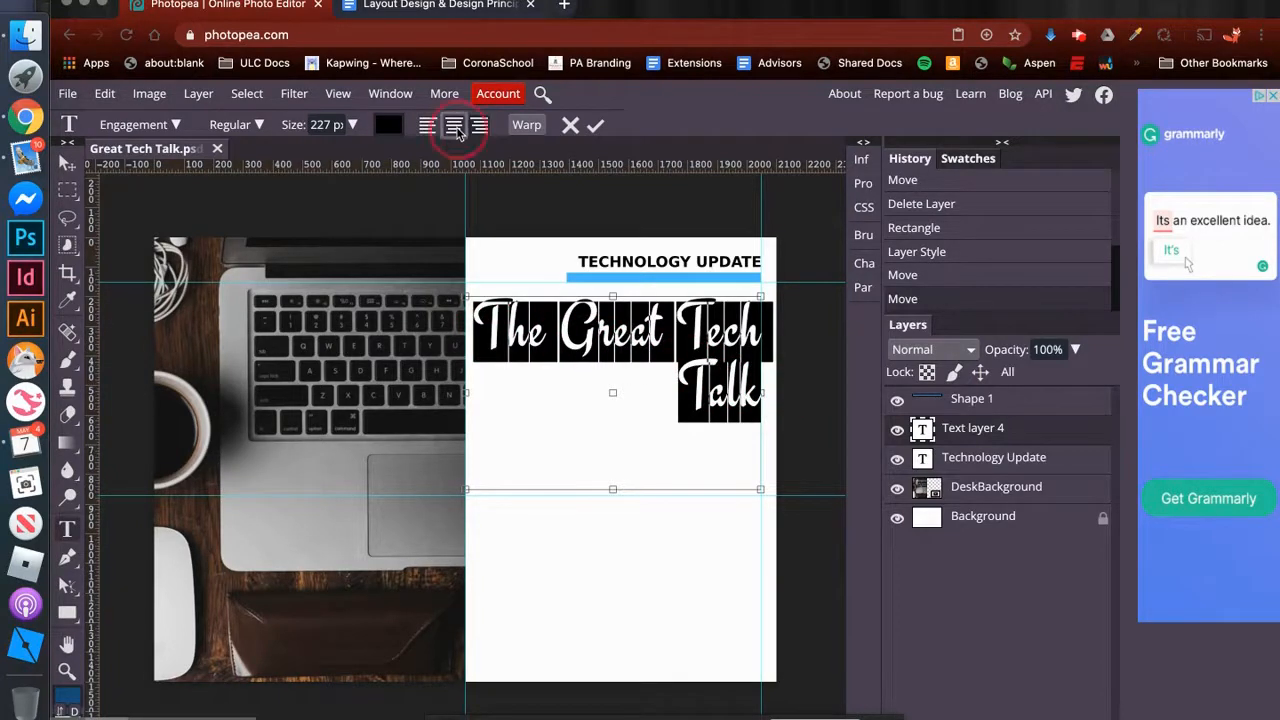
click(696, 370)
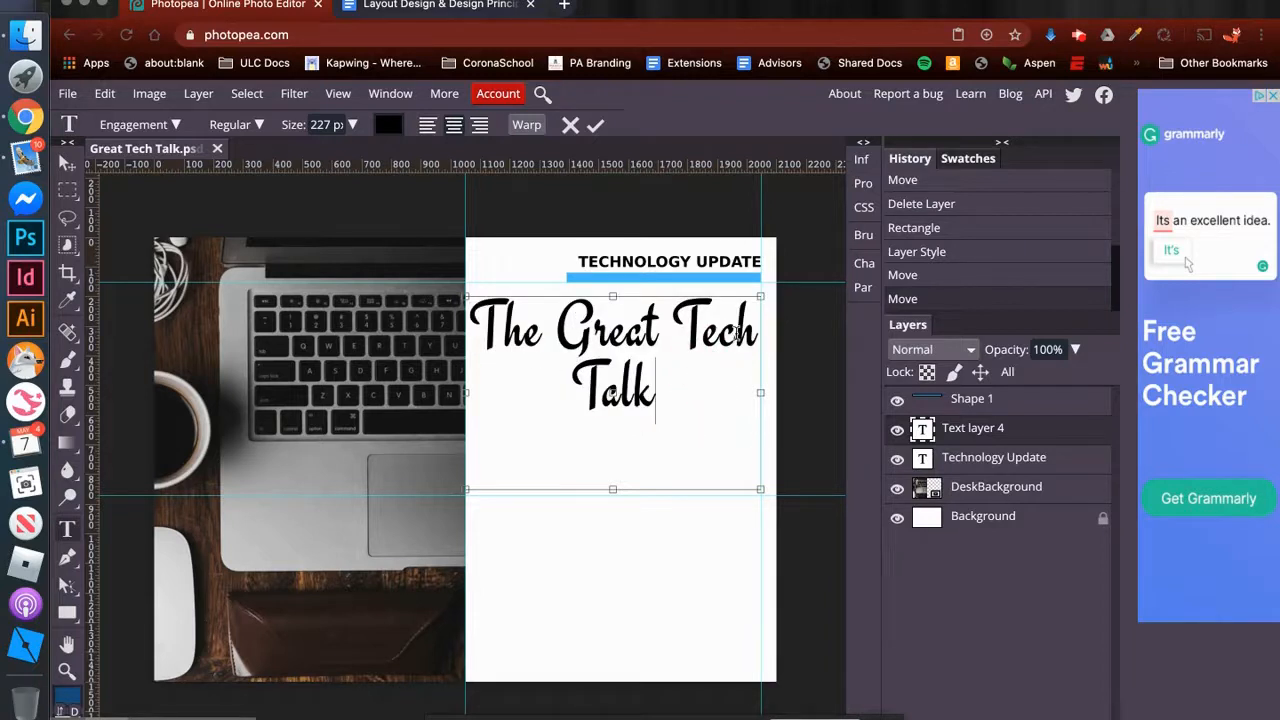
click(675, 330)
key(Return)
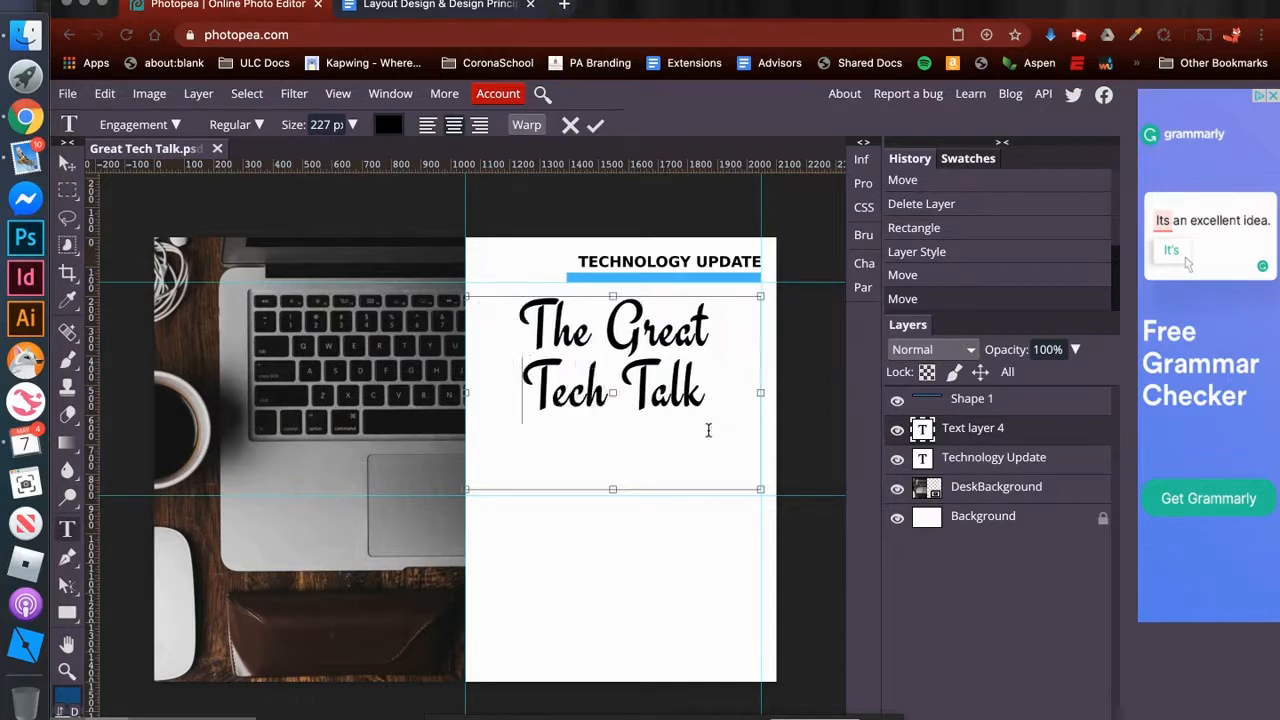
click(722, 393)
click(728, 393)
click(67, 163)
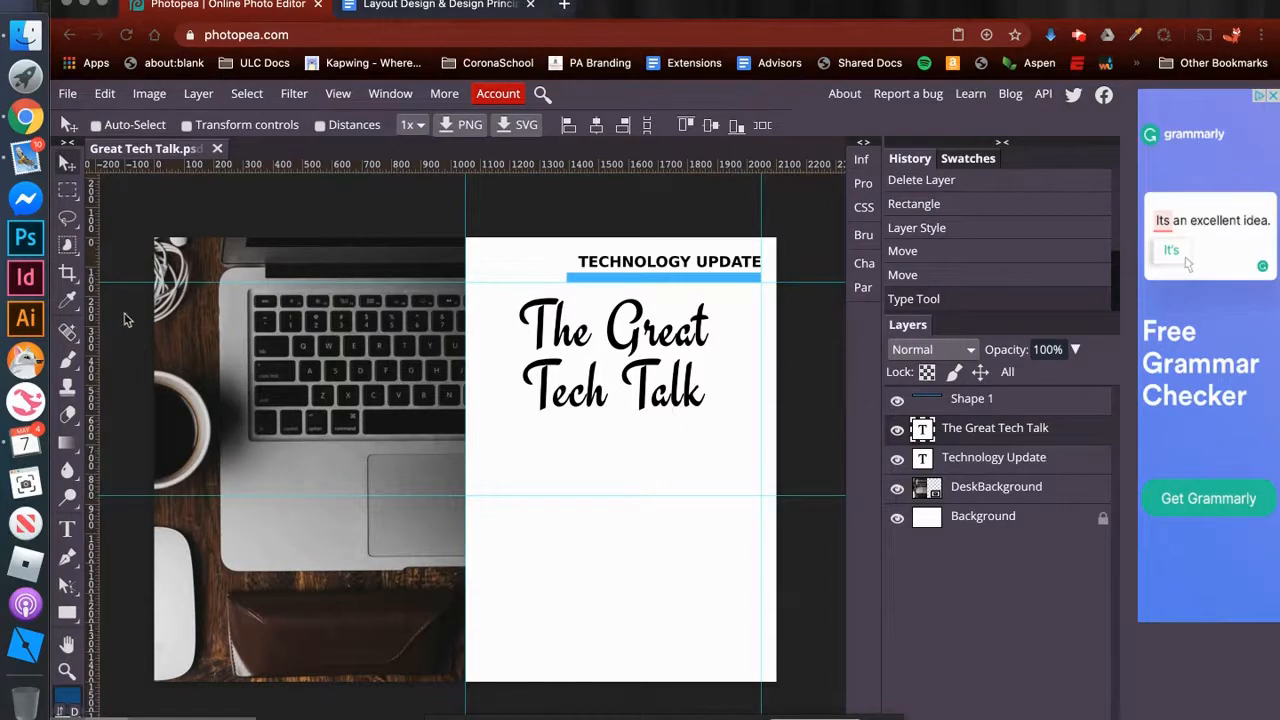
- Draw a shallow text box between the vertical guides directly below the title and set its text size to 50 px
click(67, 528)
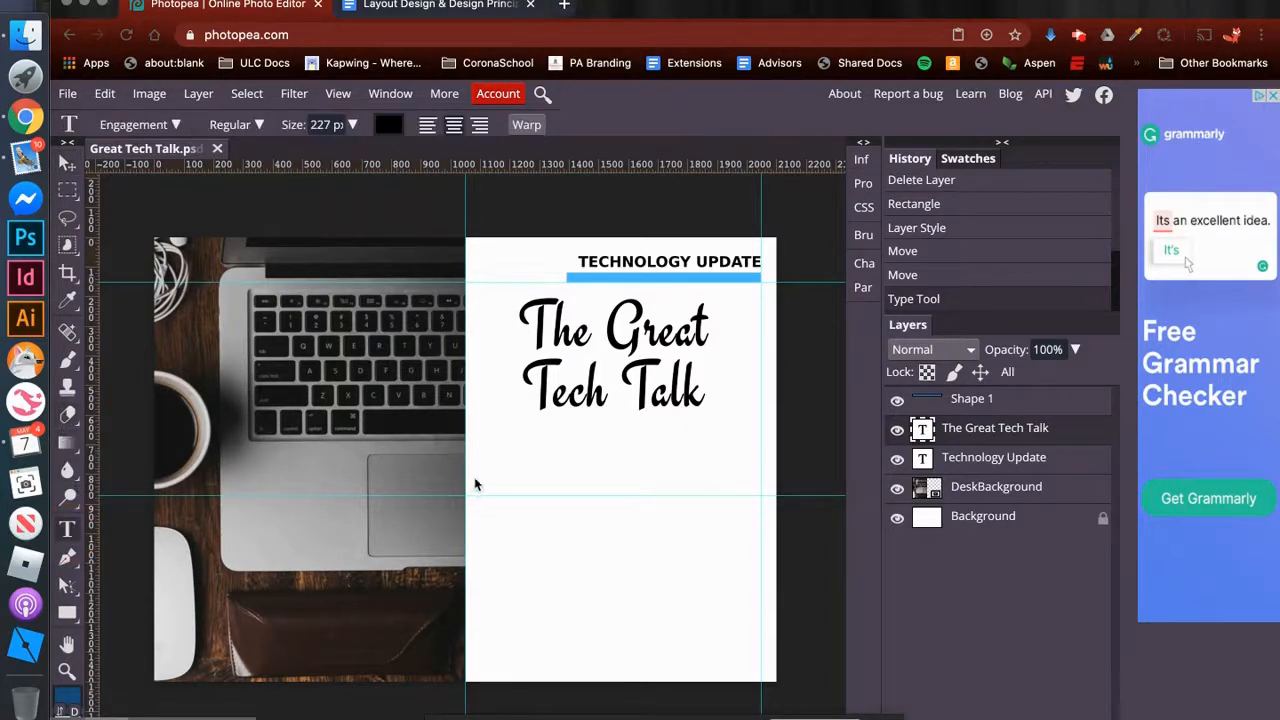
drag(466, 419, 760, 460)
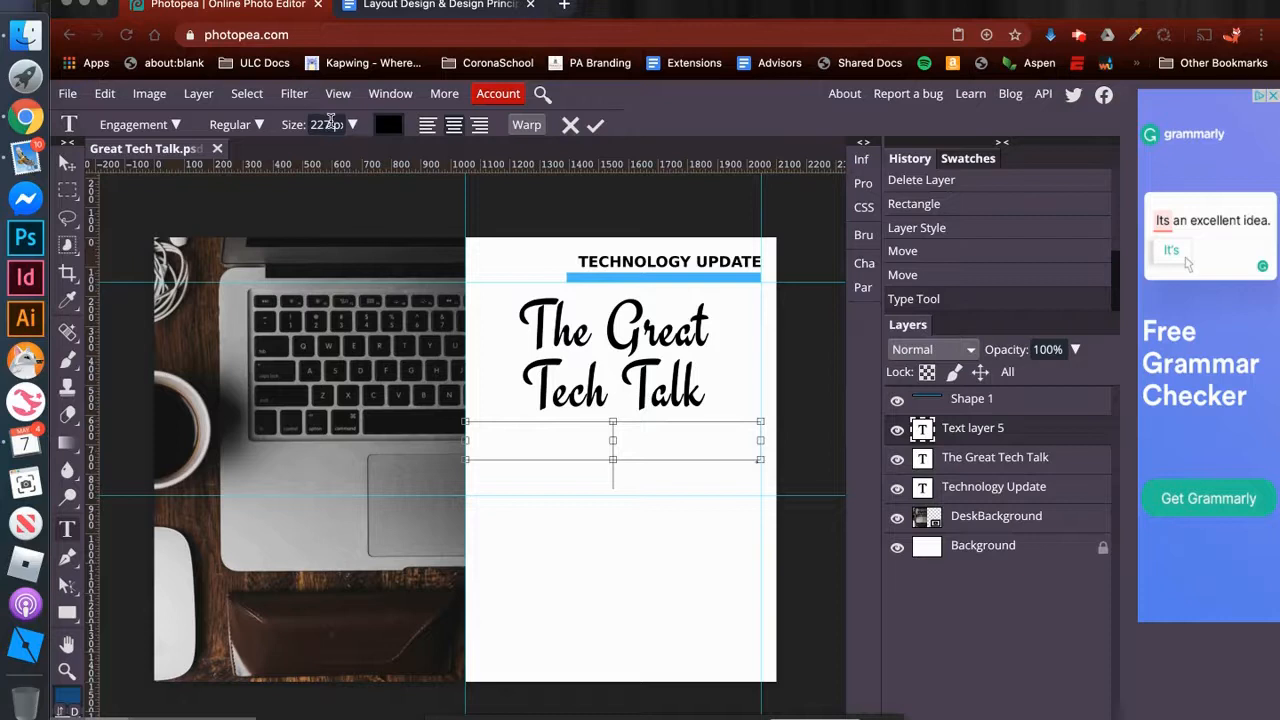
click(316, 124)
click(392, 126)
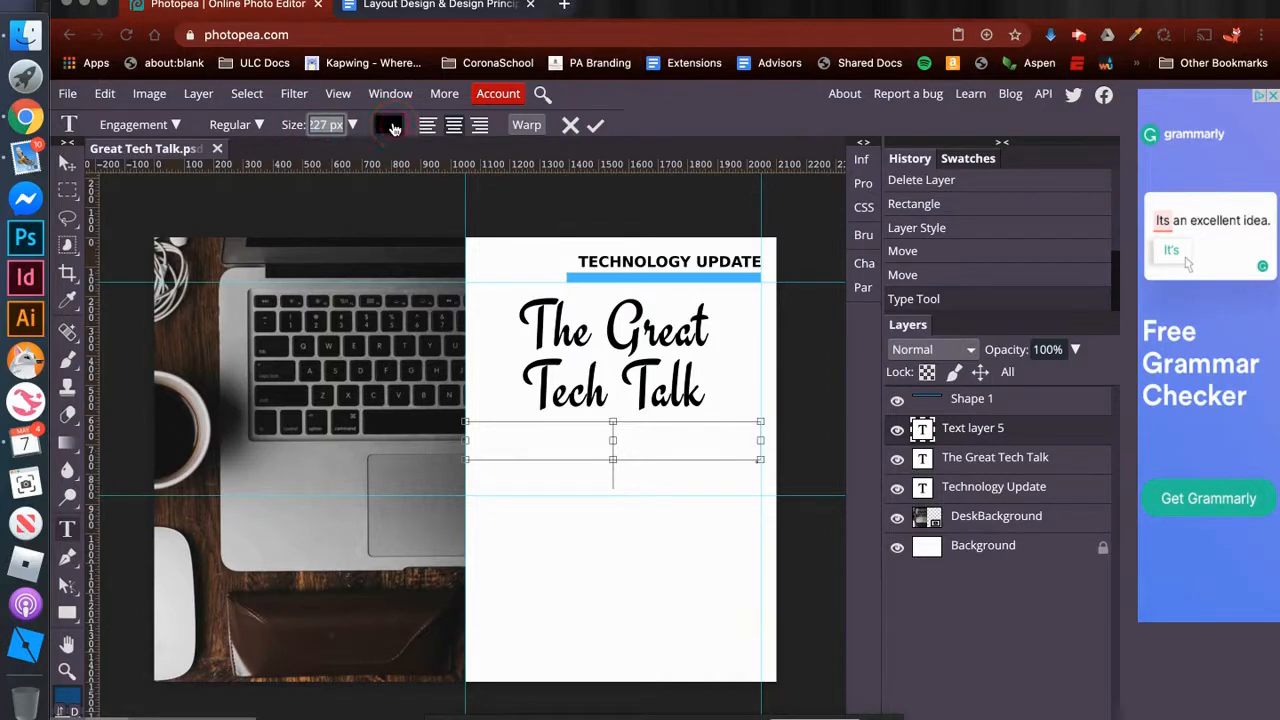
text(50)
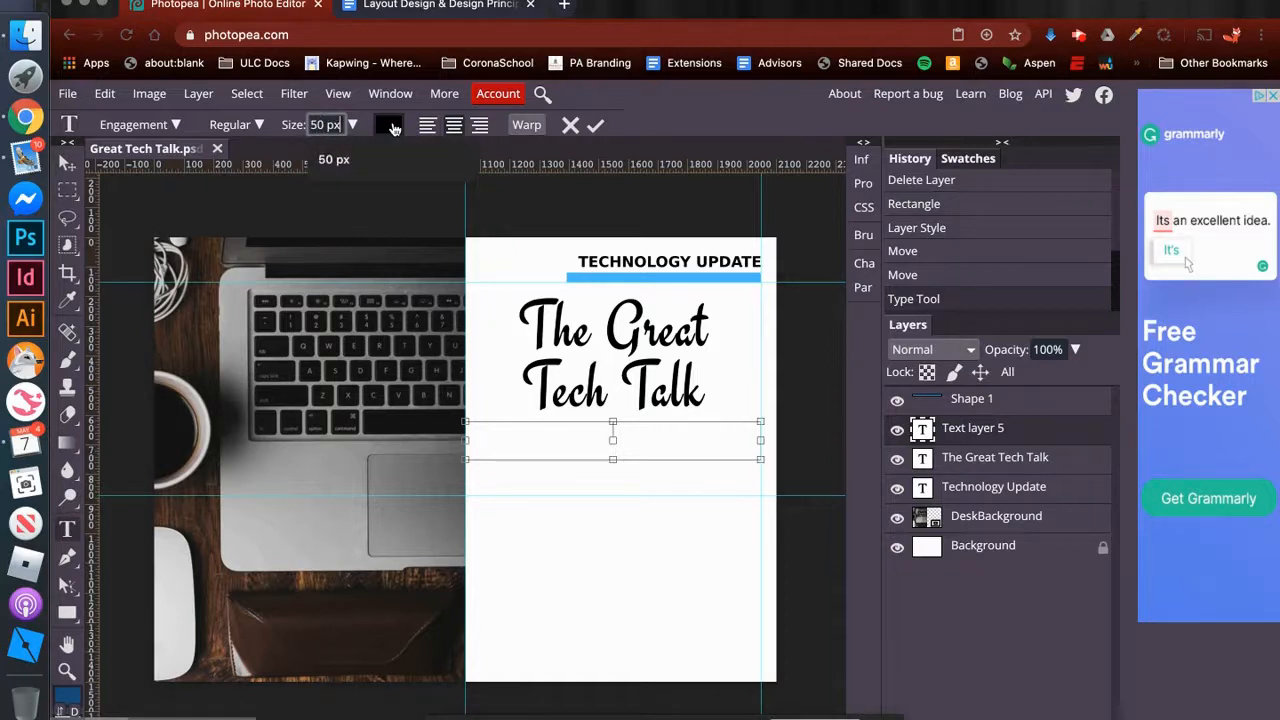
text(By)
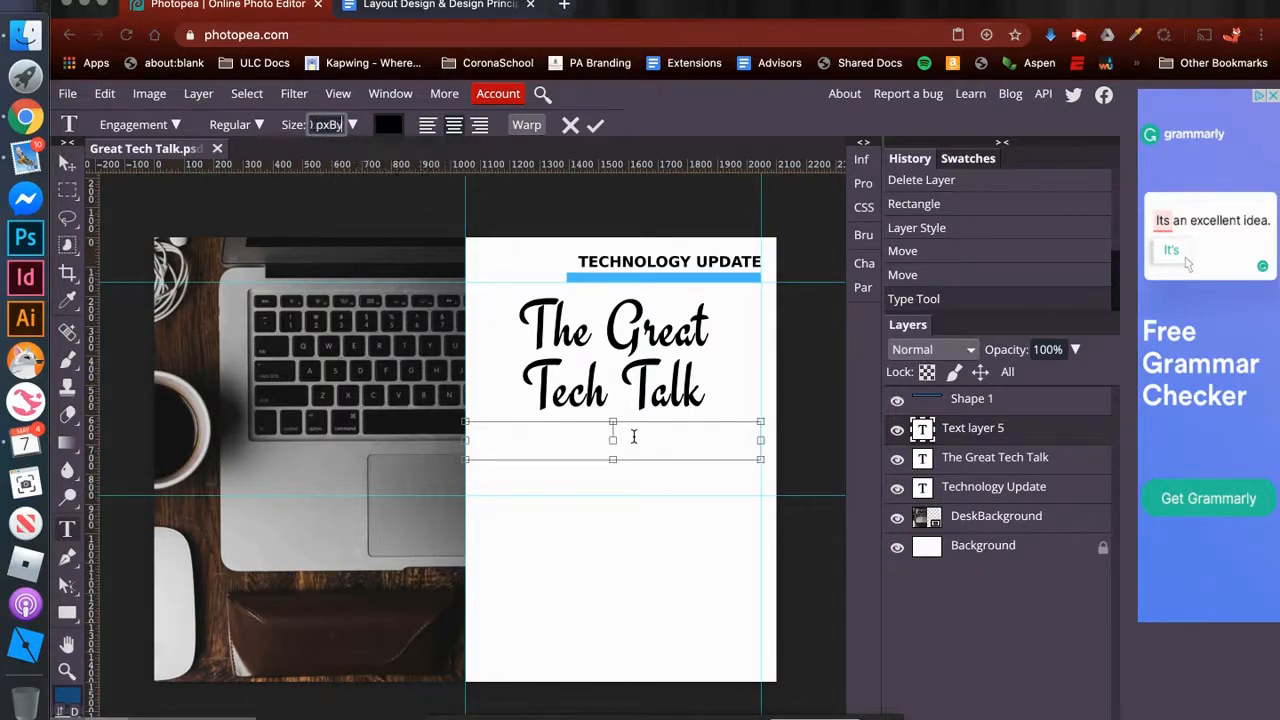
key(BackSpace)
key(BackSpace)
- Enter a byline in the new text box, consisting of "By:" followed by the author's title and surname
click(629, 435)
text(By: Mr. Cremona)
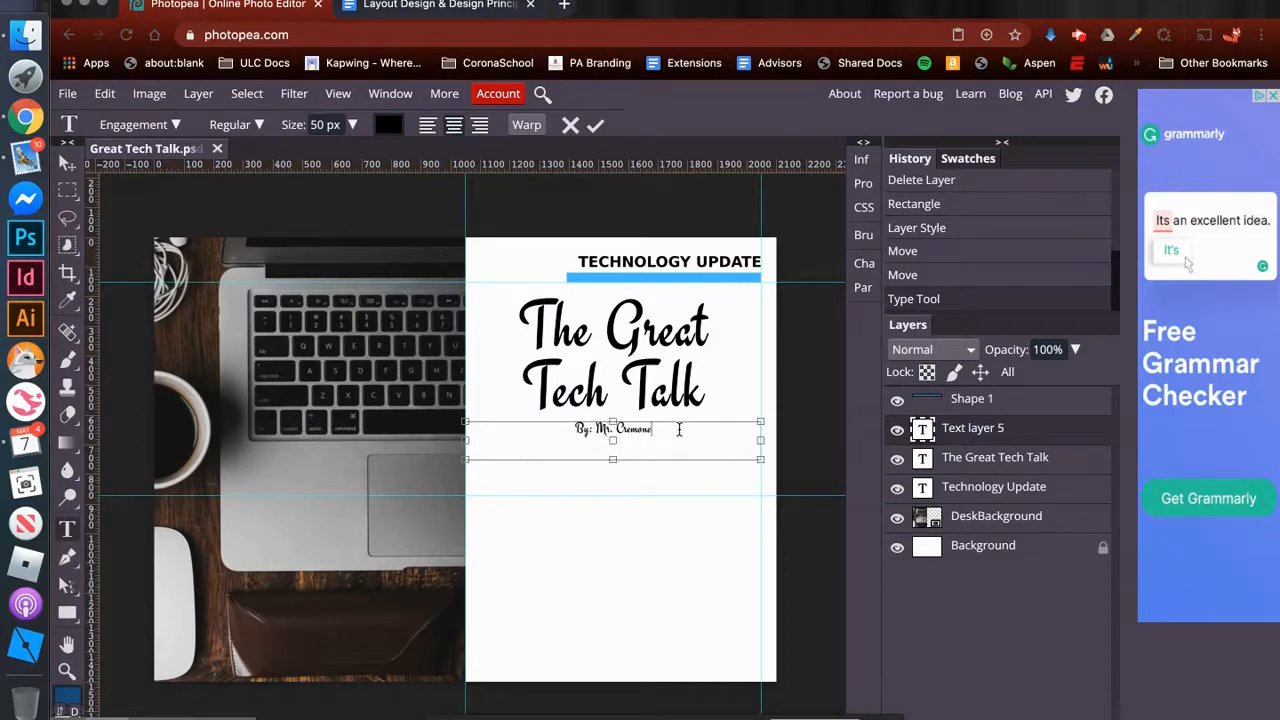
- Change the whole byline's font to DejaVu Sans
mouse_move(664, 429)
mouse_down()
mouse_move(569, 430)
mouse_move(680, 430)
mouse_up()
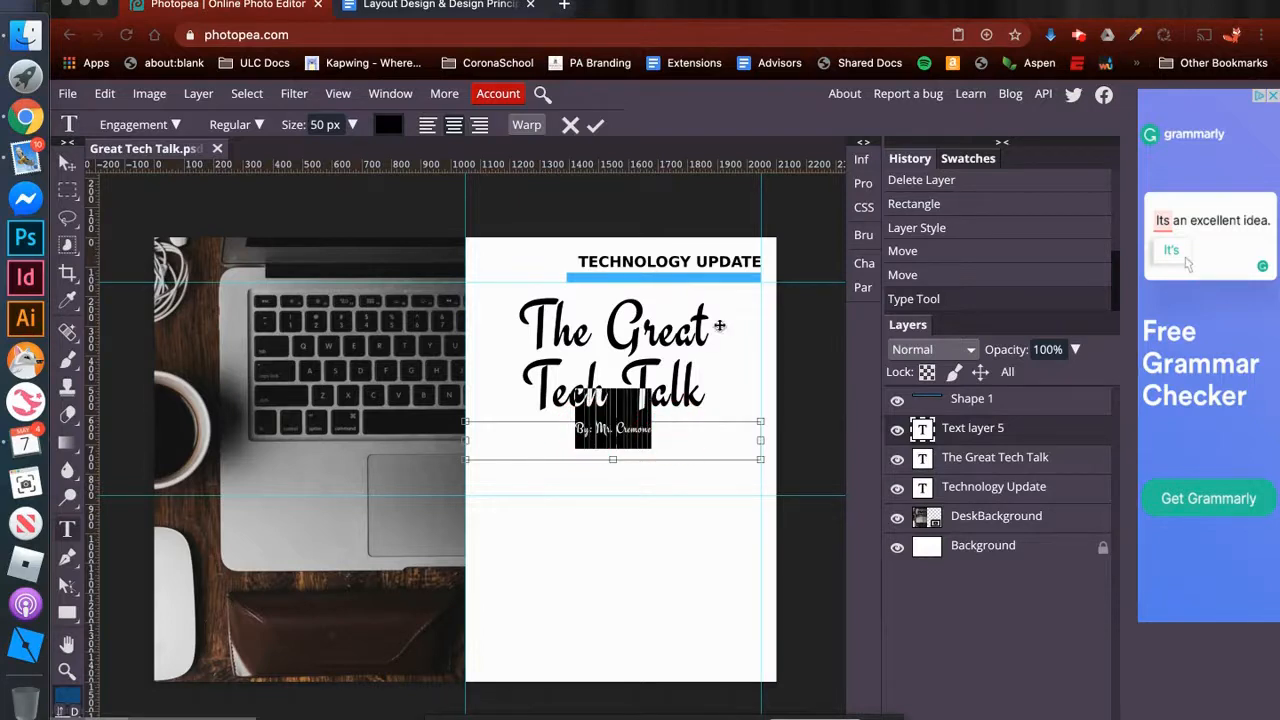
click(865, 264)
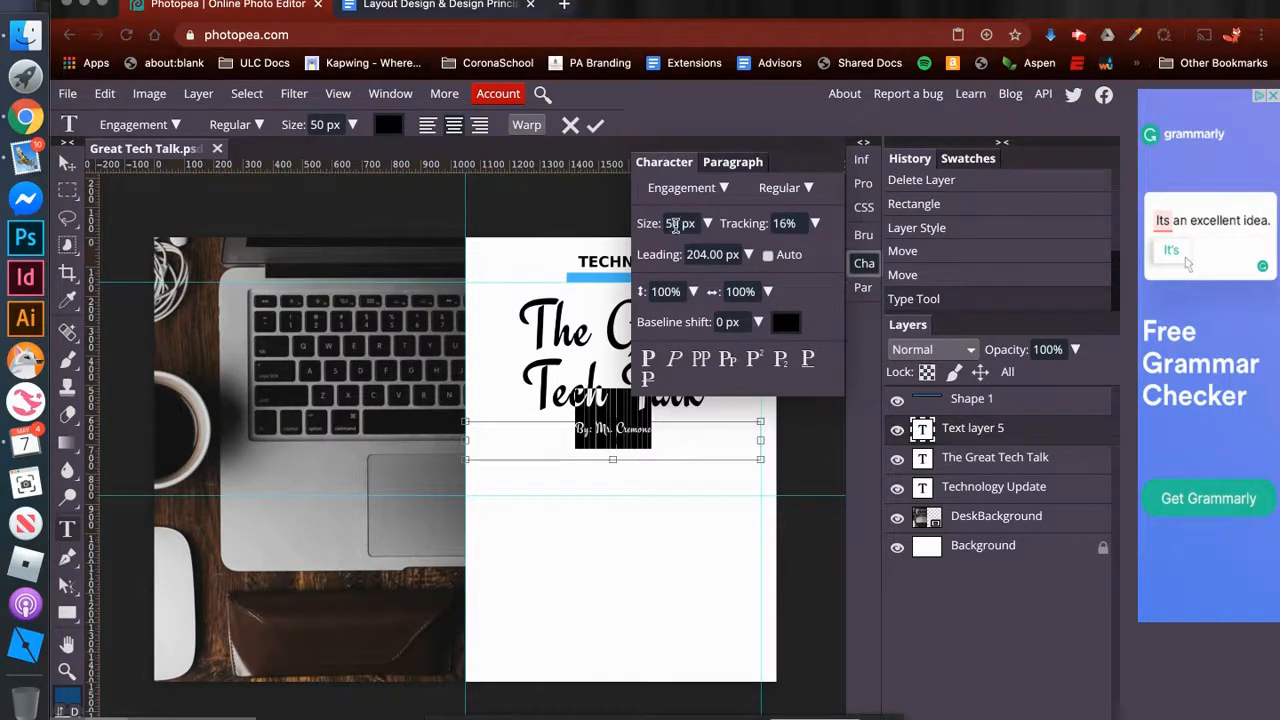
click(703, 190)
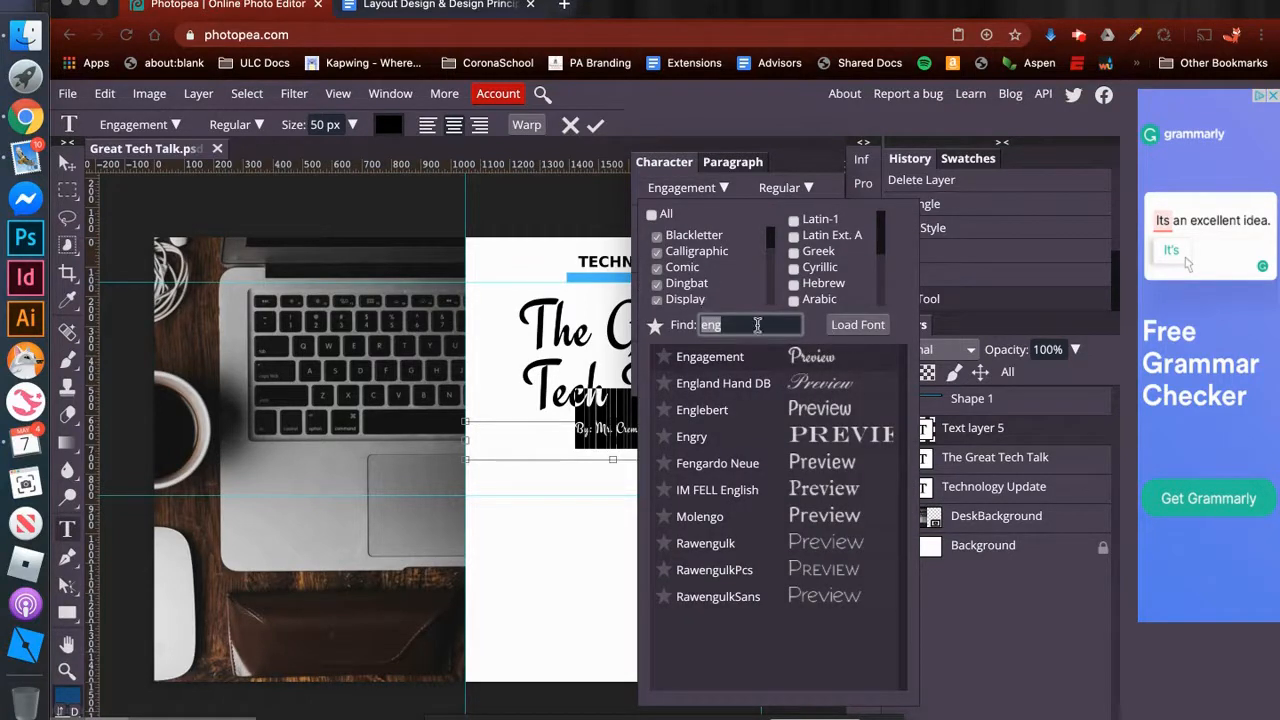
key(BackSpace)
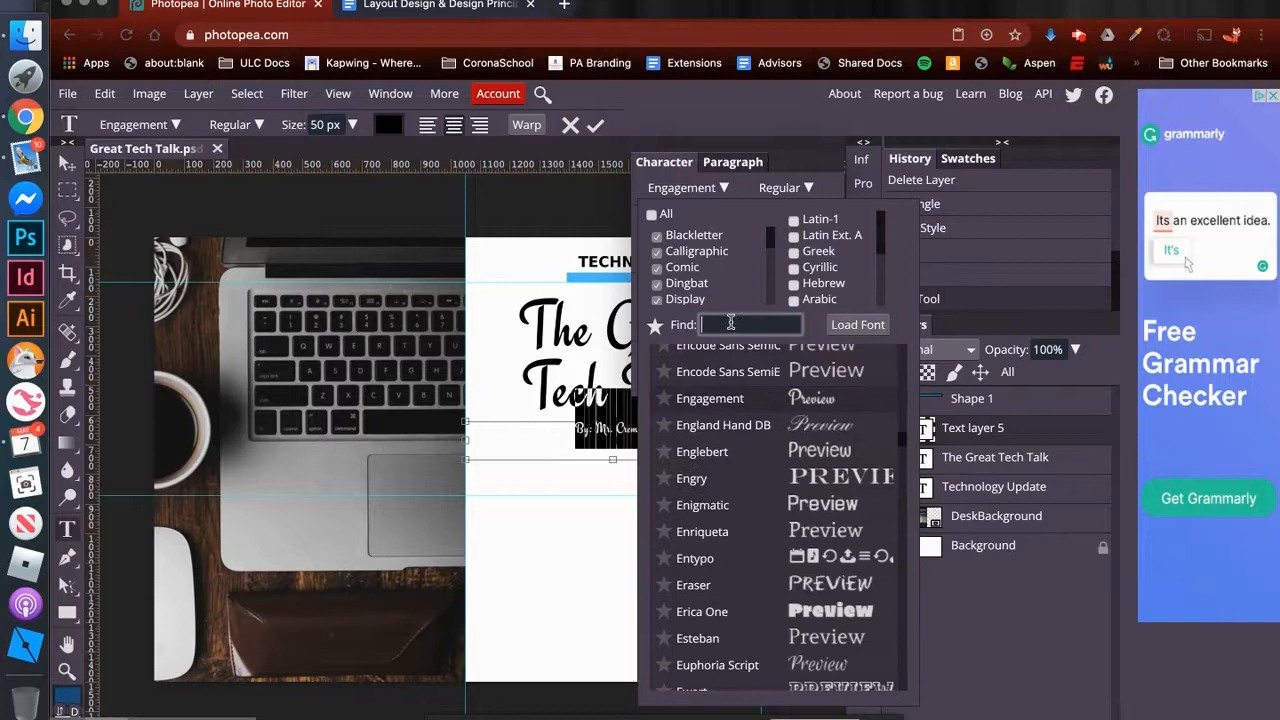
text(deja)
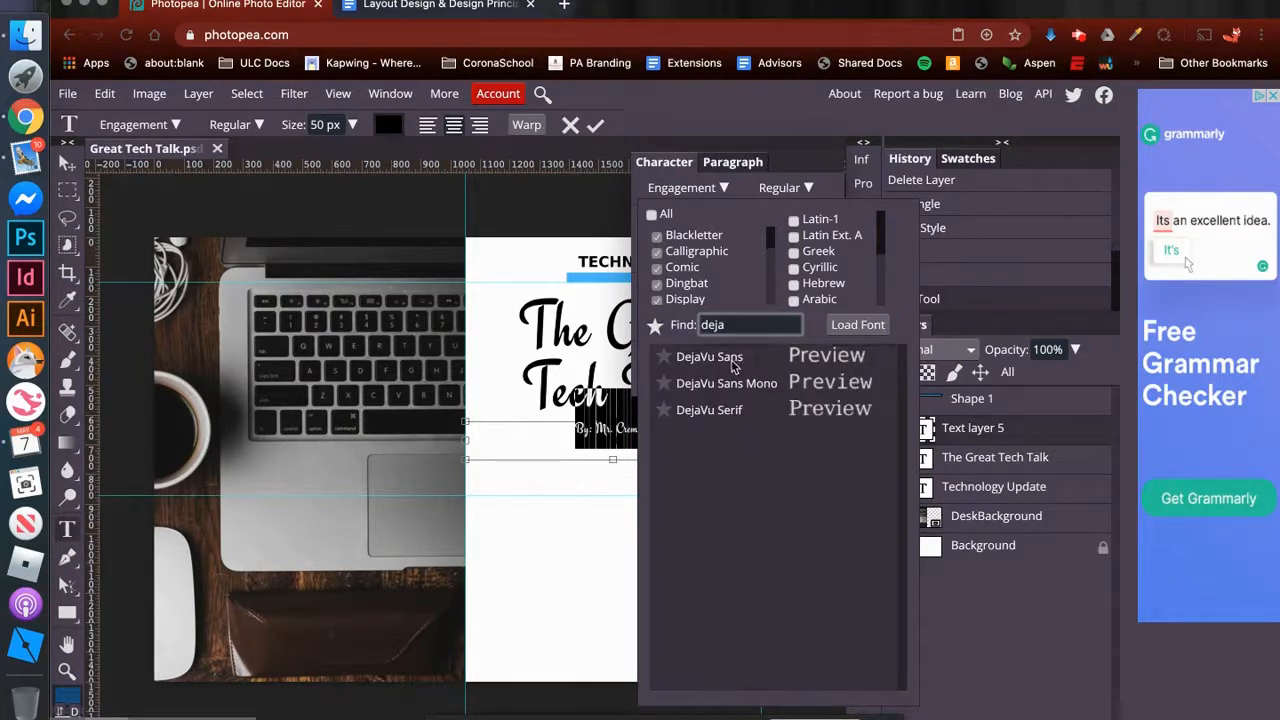
click(735, 367)
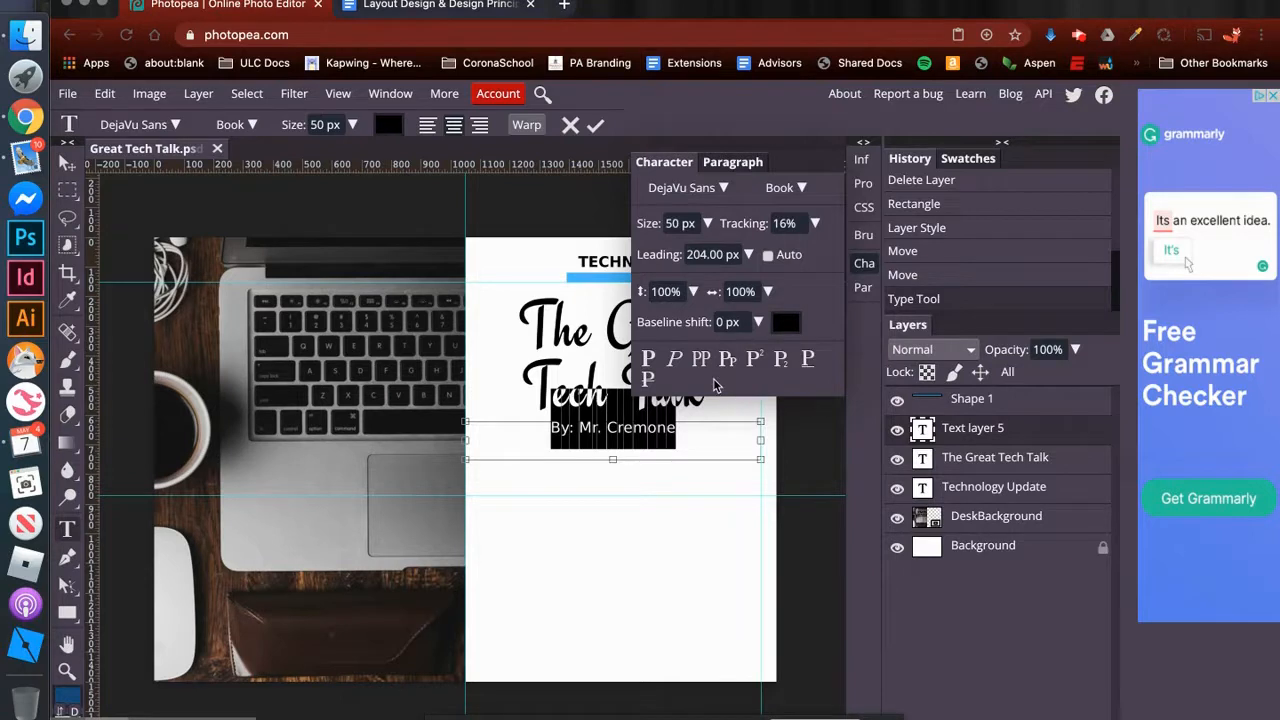
- Make the byline bold, set its text color to grey 808080, and finish editing the text
click(797, 188)
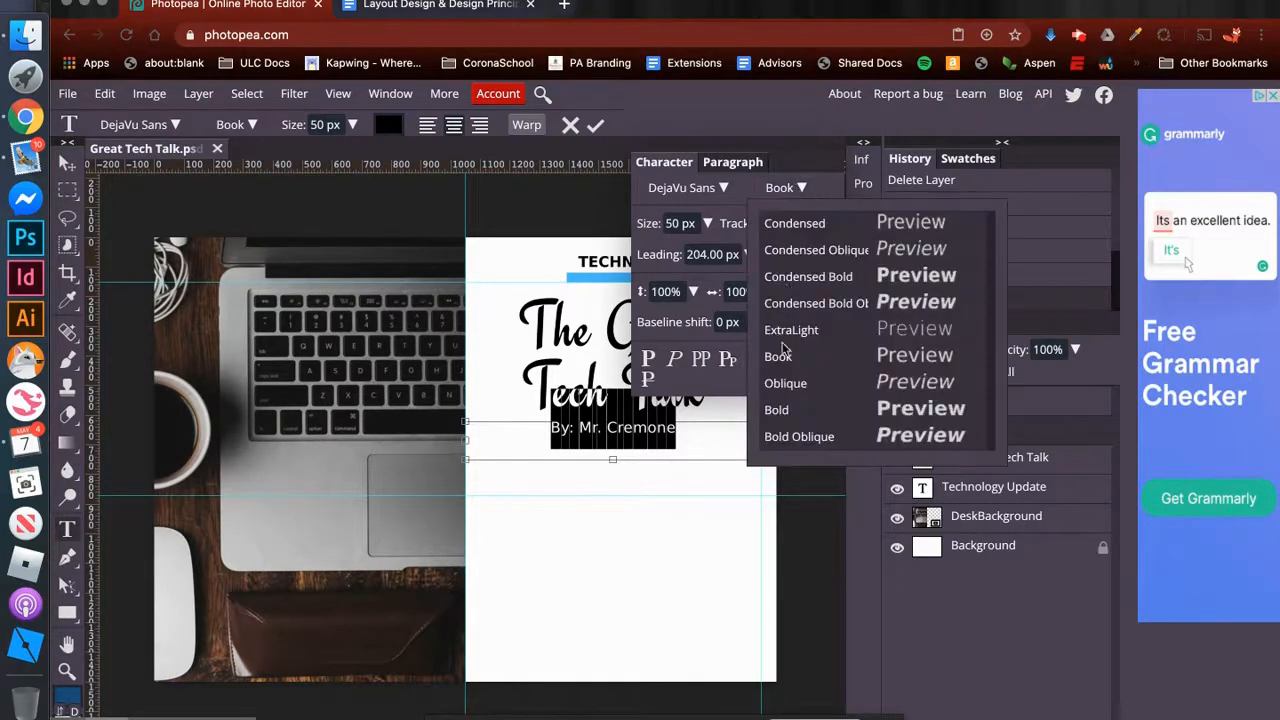
click(782, 410)
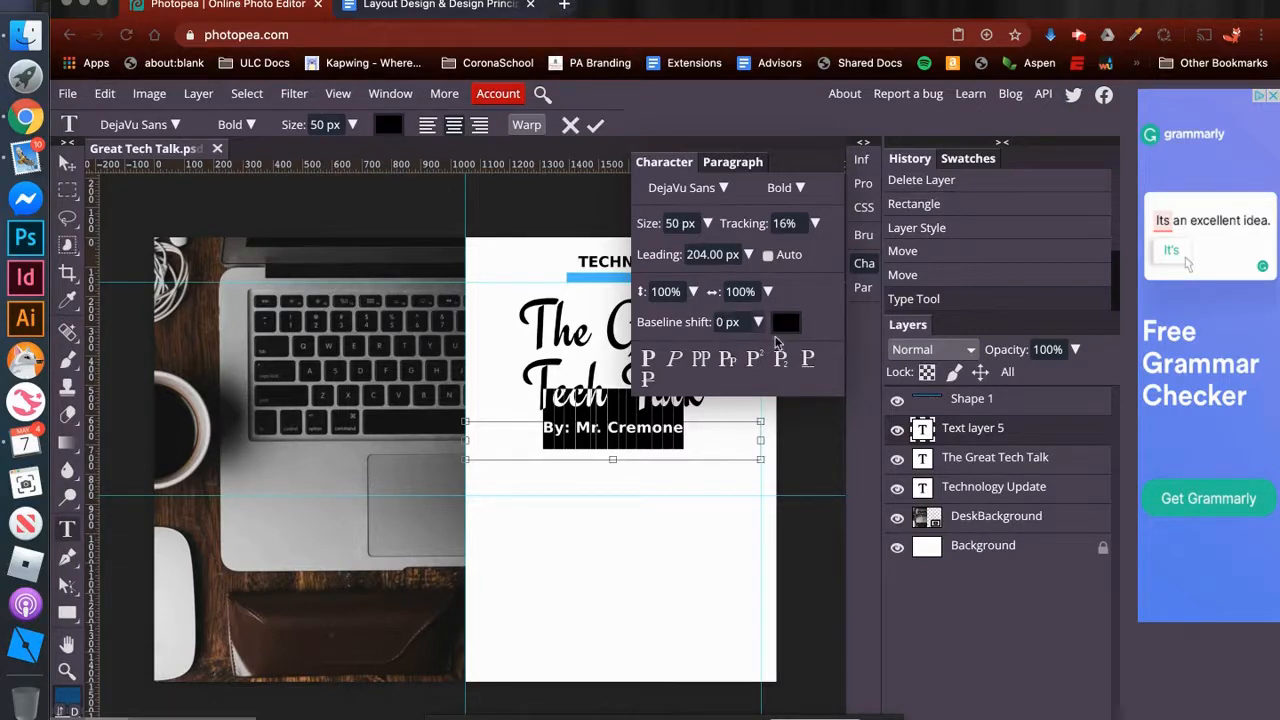
click(788, 324)
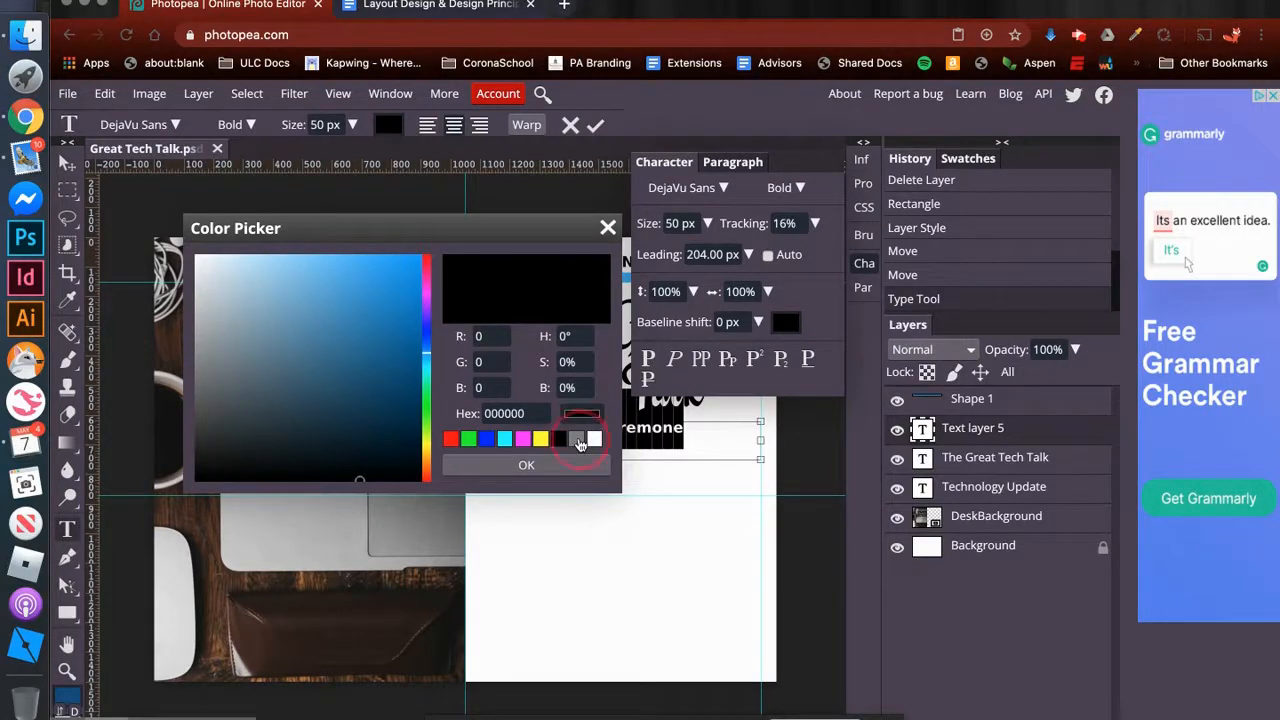
click(578, 441)
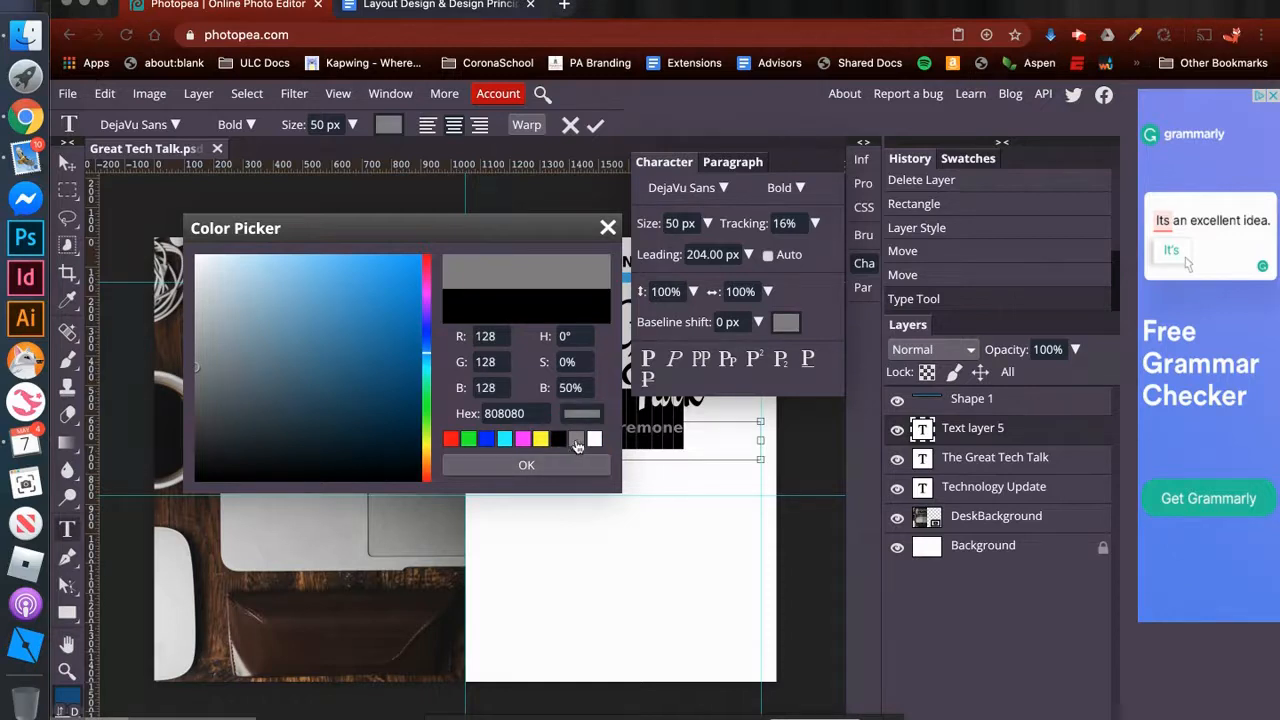
click(543, 466)
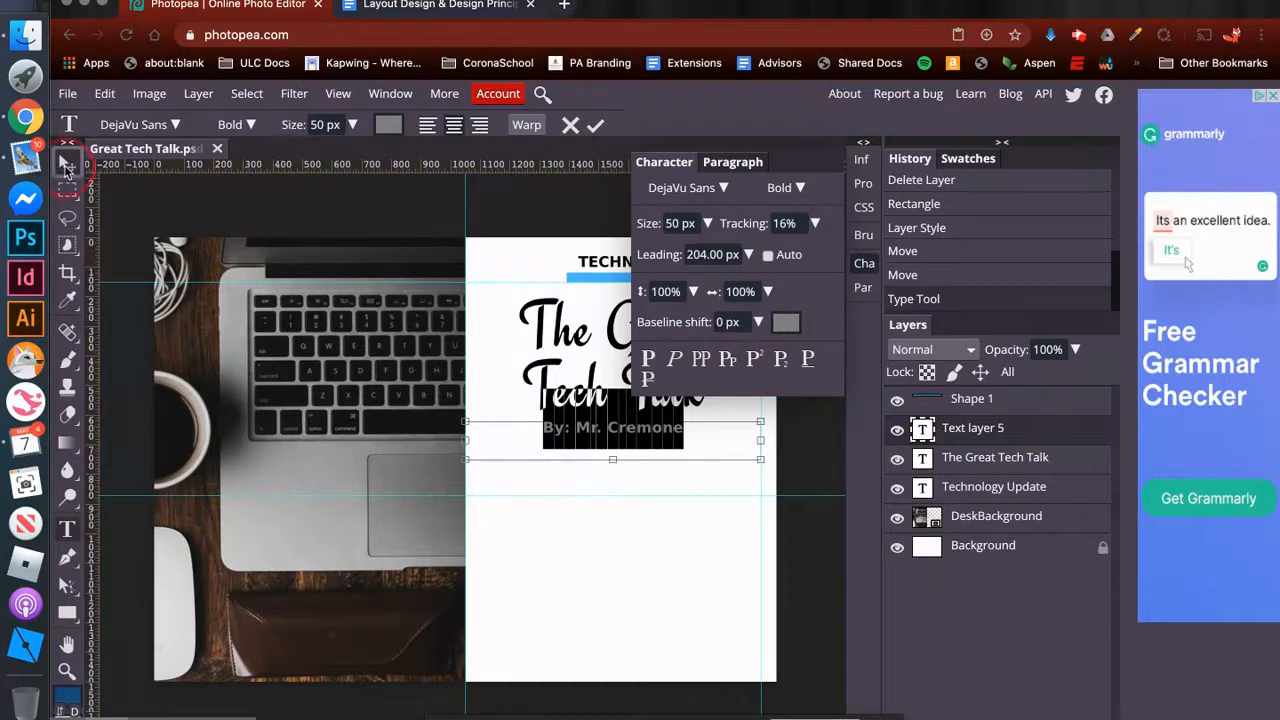
click(66, 165)
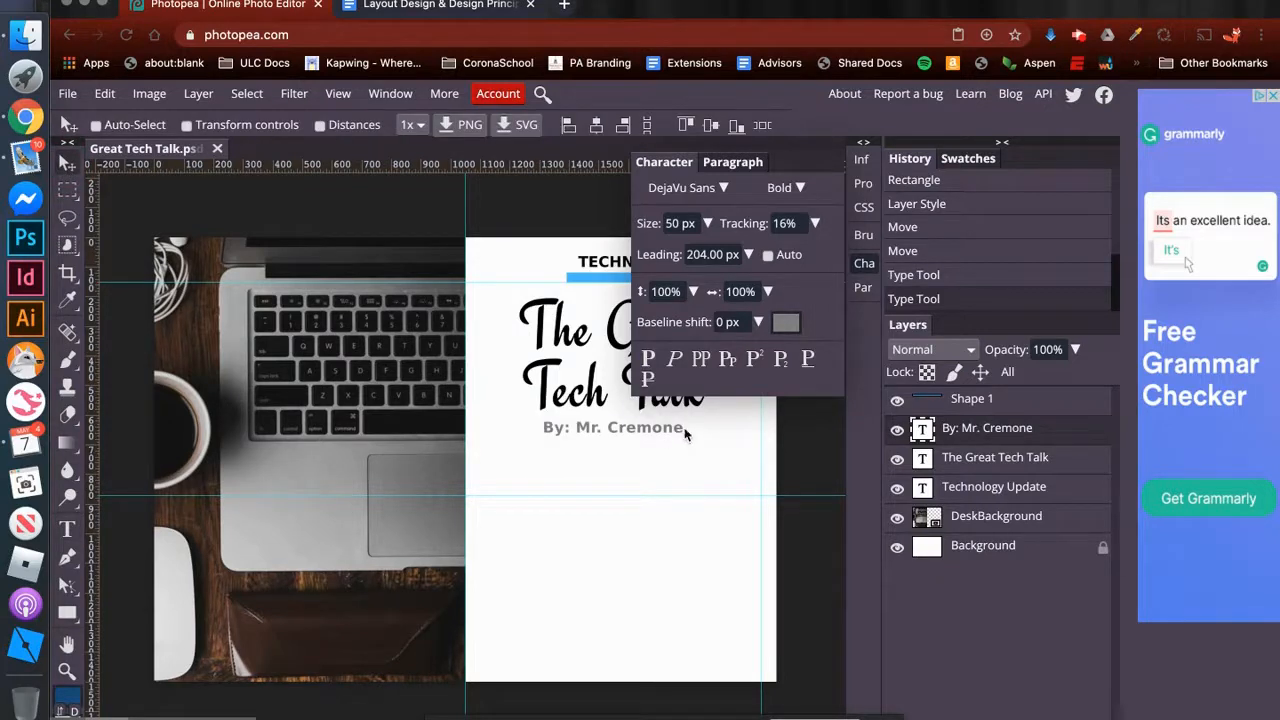
click(862, 267)
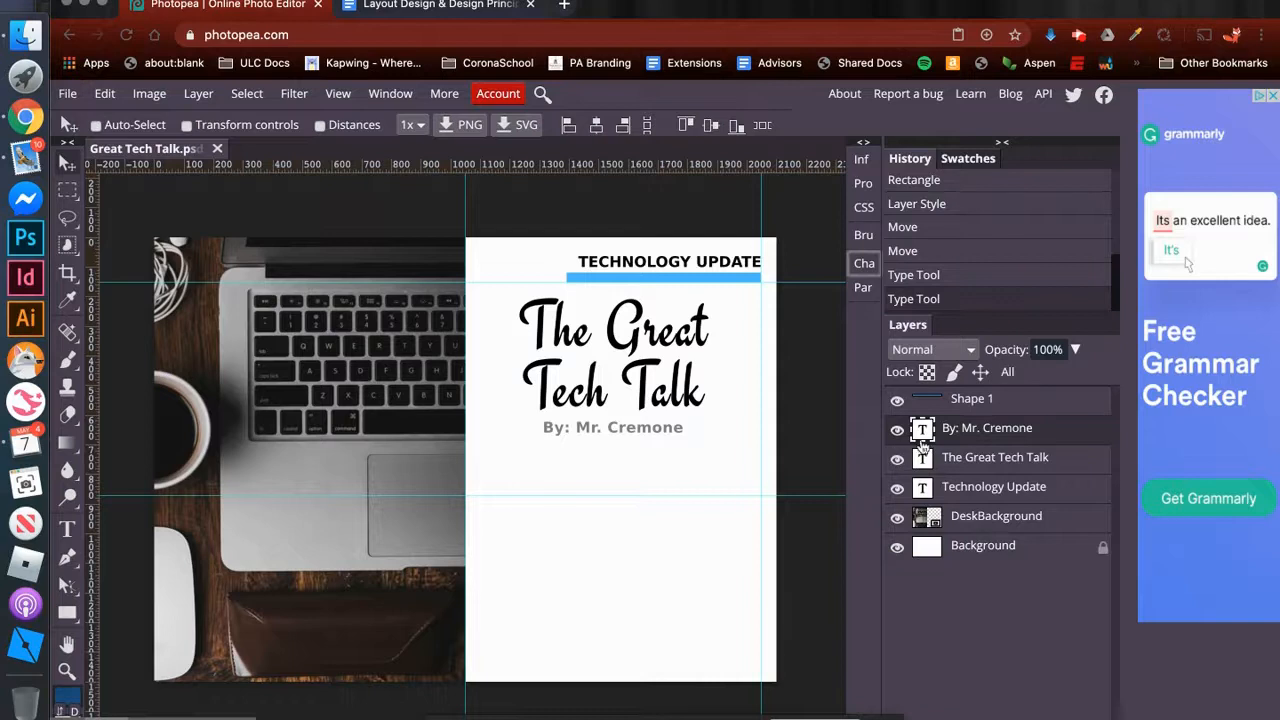
- Move the byline down to just above the lower horizontal guide, and shift the script title down closer to it
drag(624, 432, 621, 467)
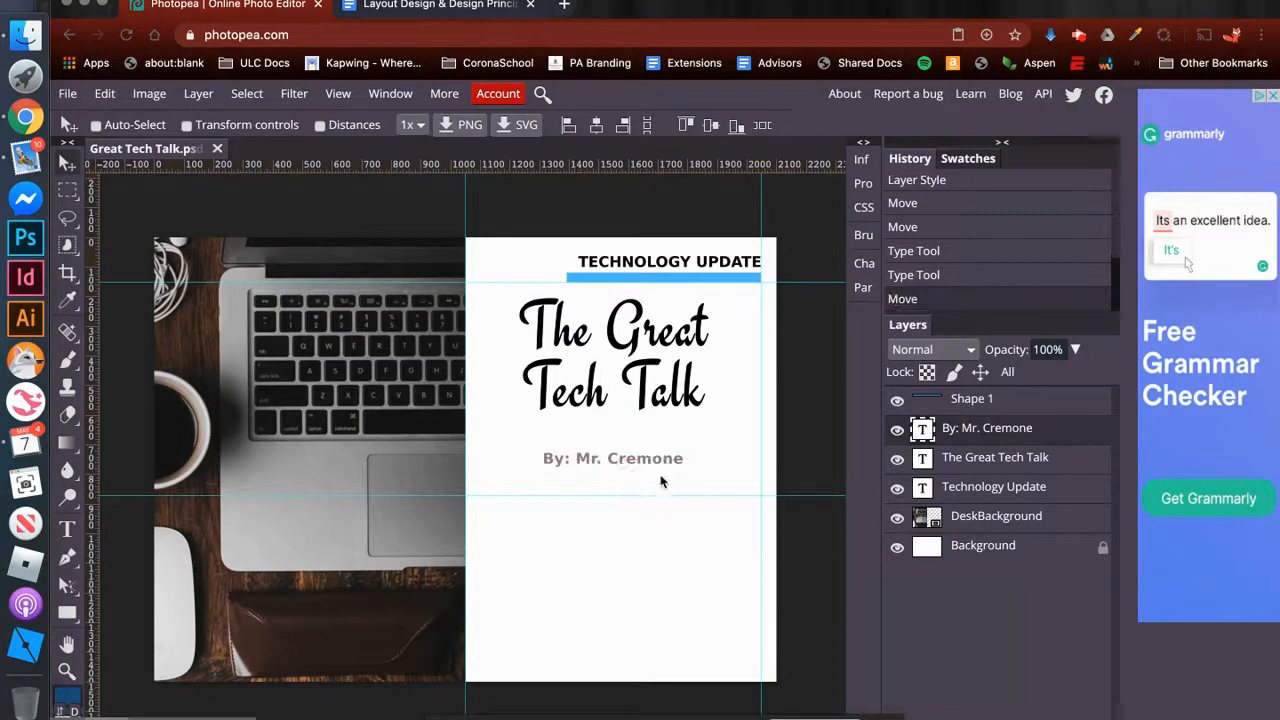
click(958, 458)
drag(641, 326, 643, 352)
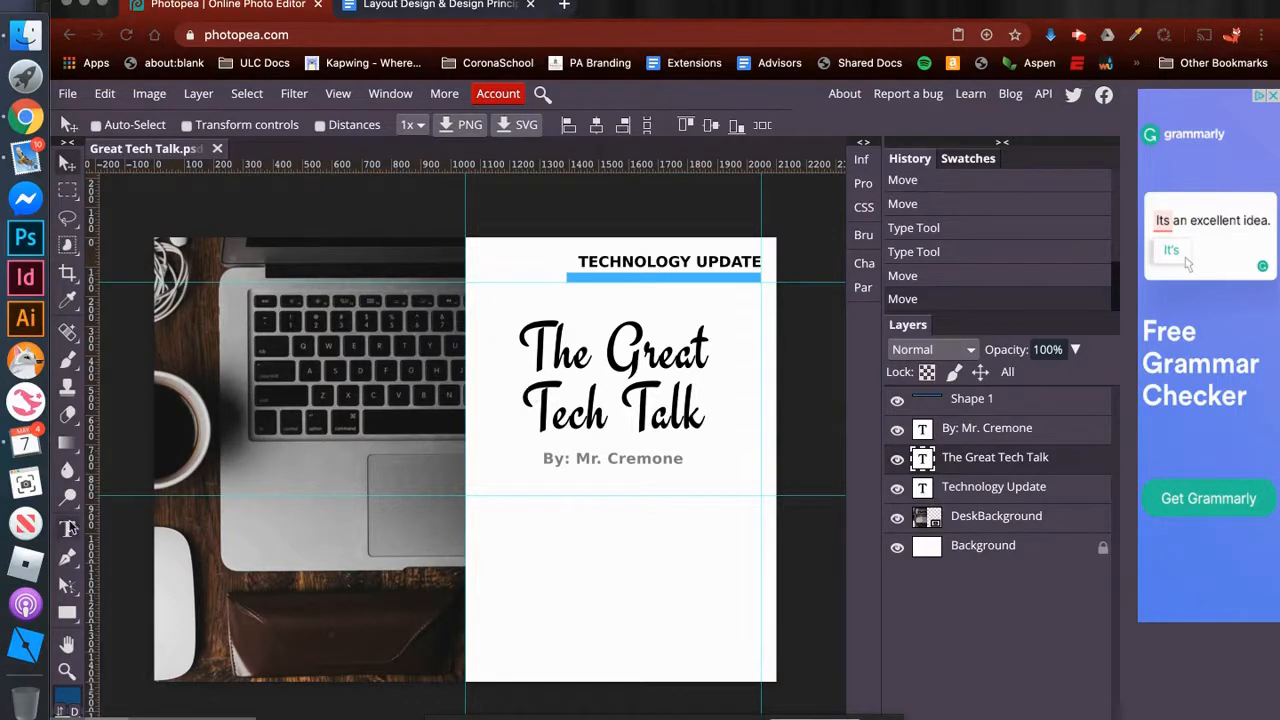
- Draw a text box between the vertical guides from the lower horizontal guide to the page's bottom edge, with DejaVu Sans as its font
click(67, 530)
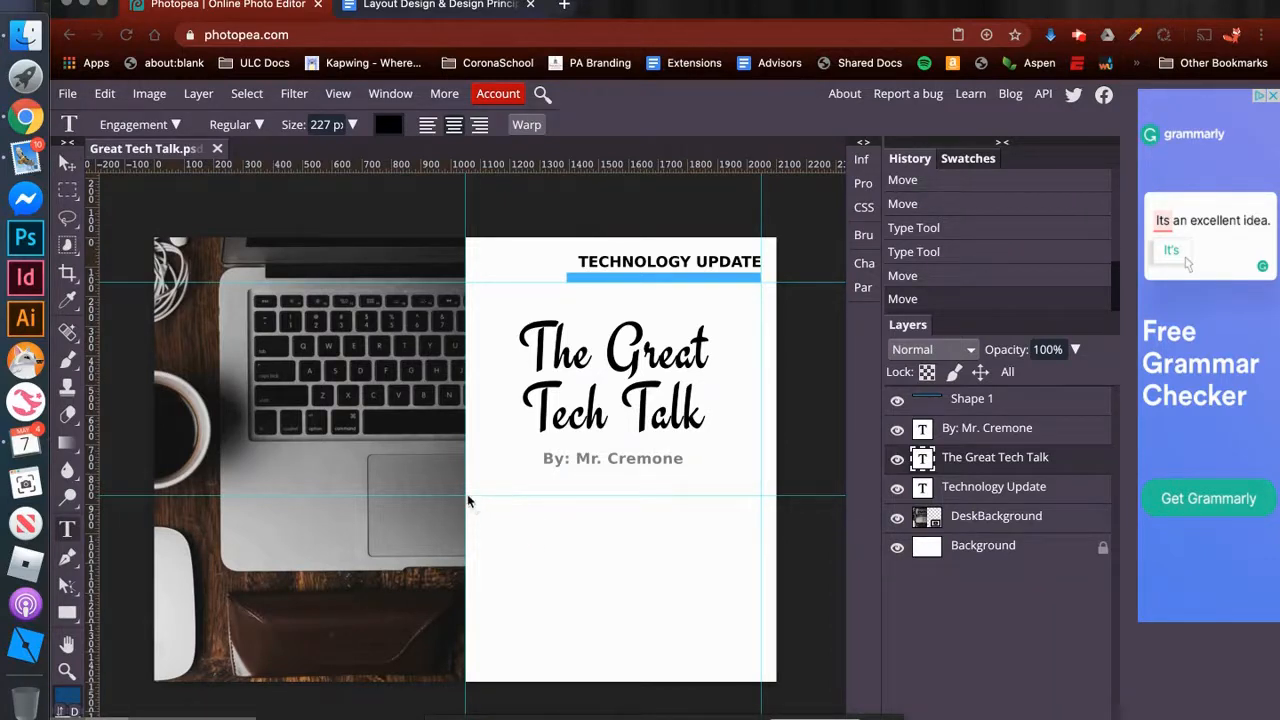
drag(467, 494, 760, 683)
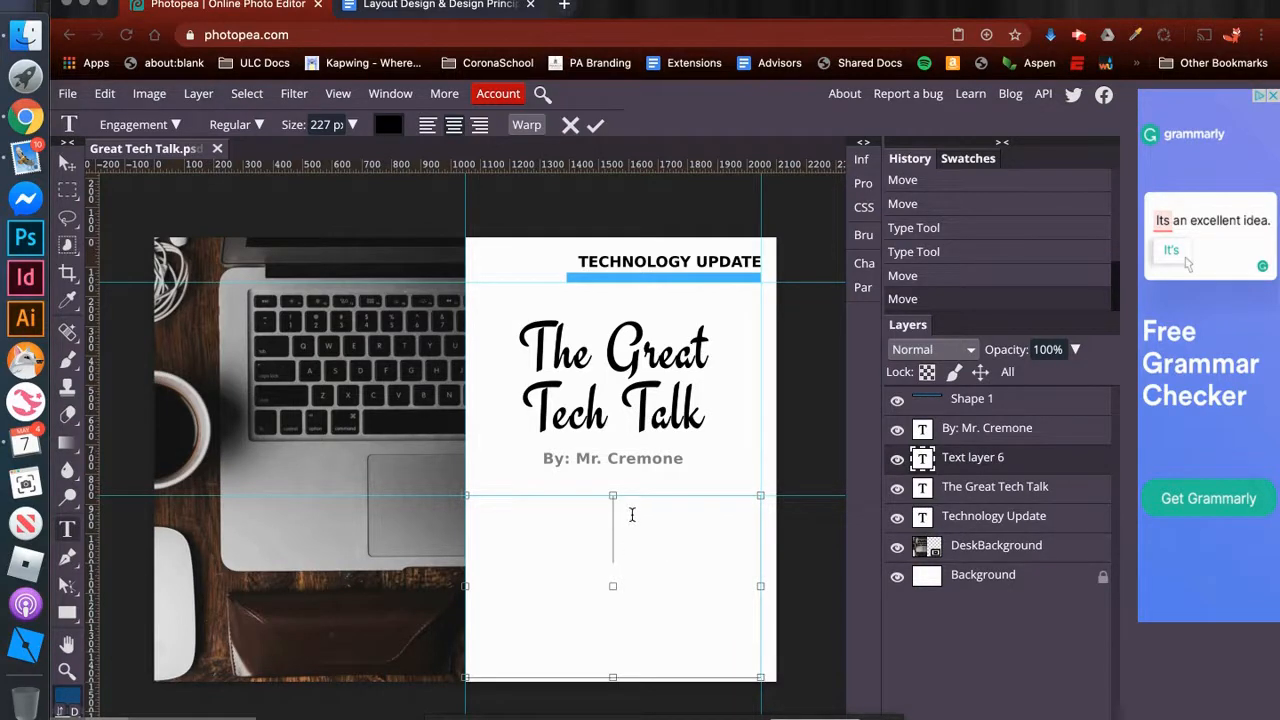
click(866, 263)
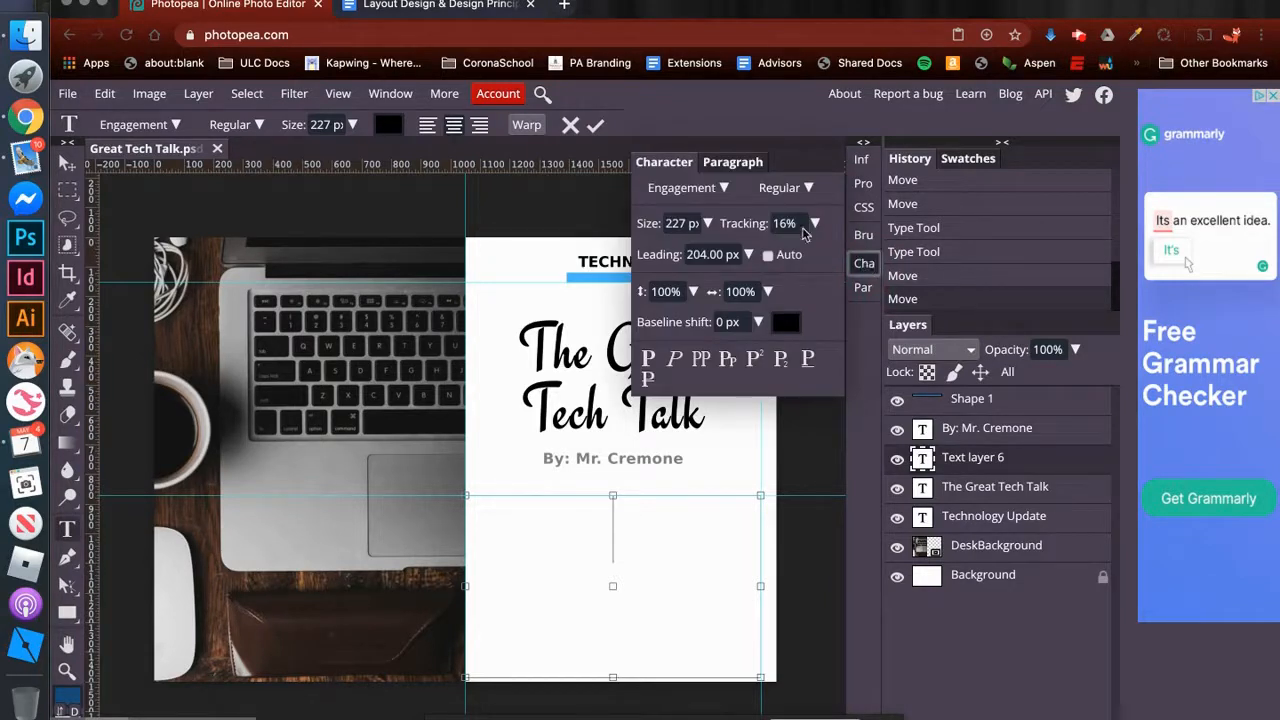
click(716, 195)
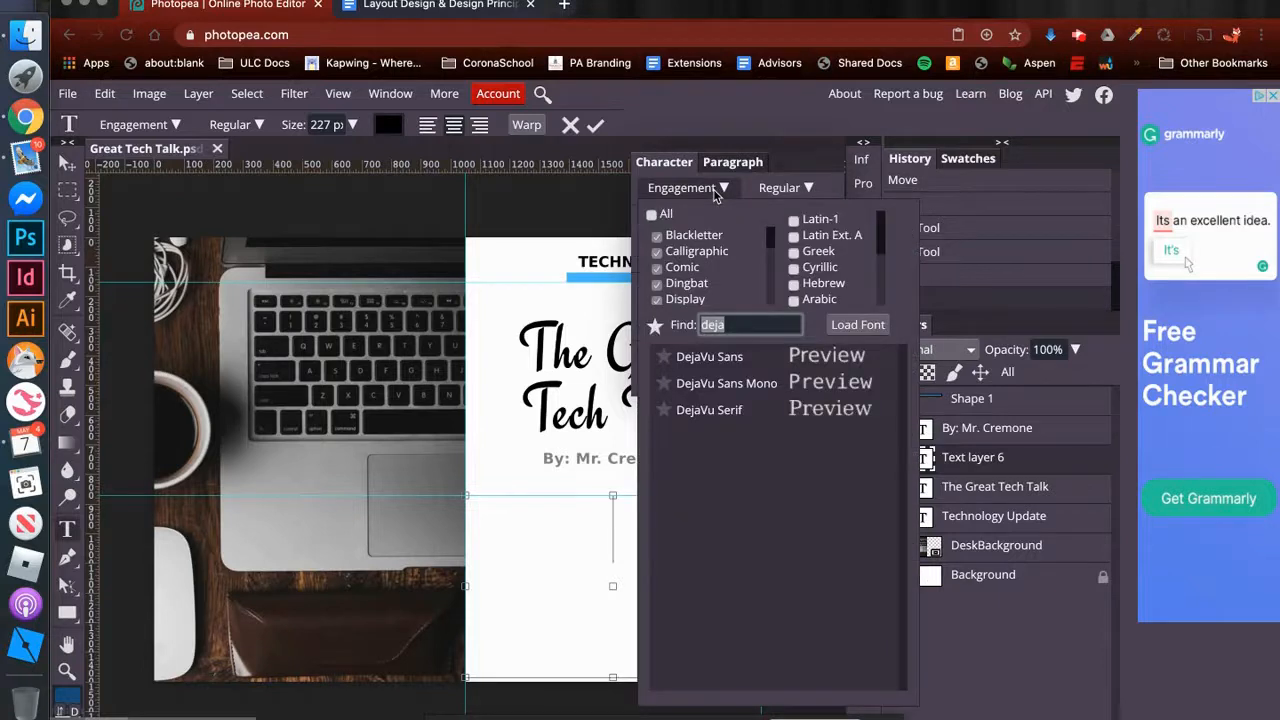
click(731, 362)
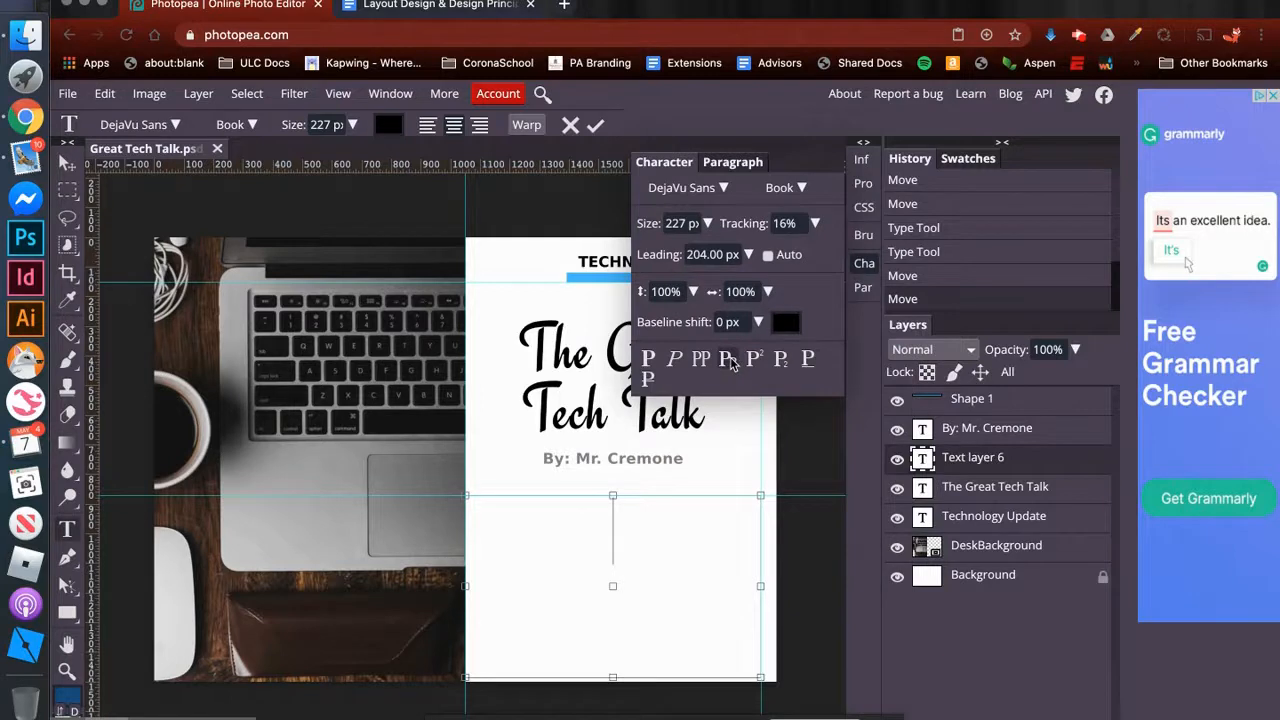
- Set the new text box's size to 38 px with automatic leading and the ExtraLight style
drag(667, 223, 742, 220)
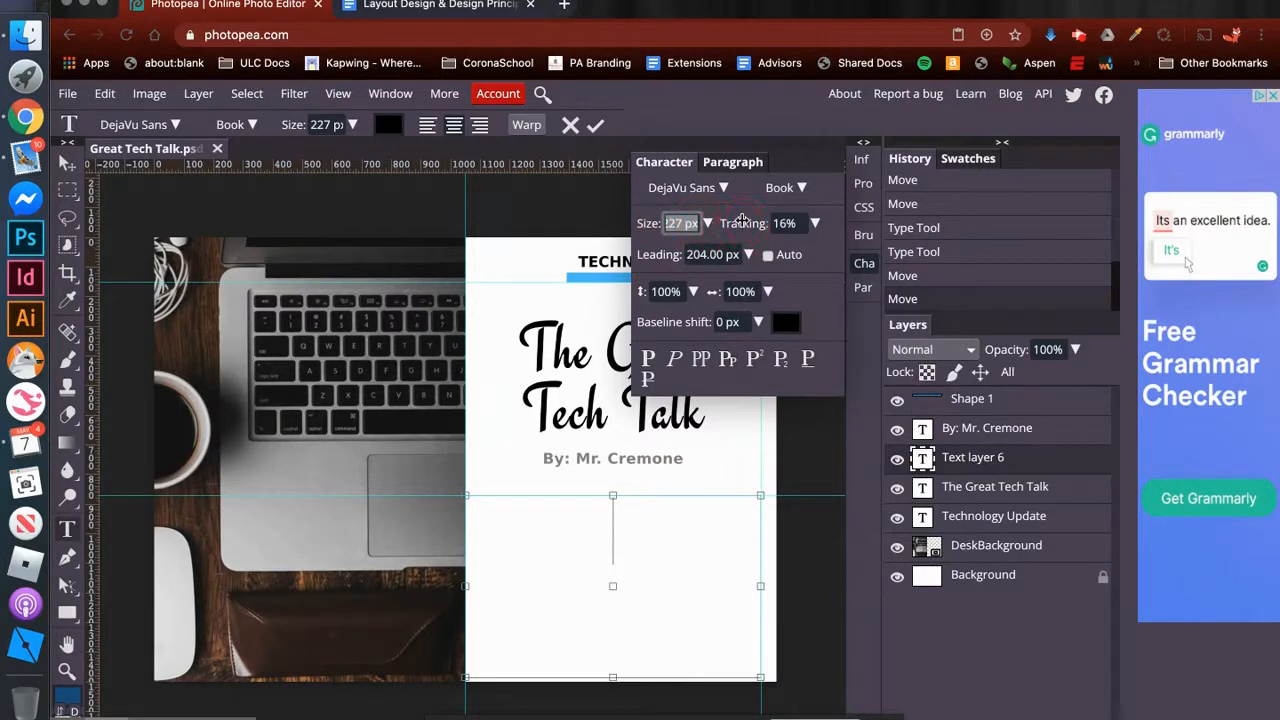
text(38)
click(767, 256)
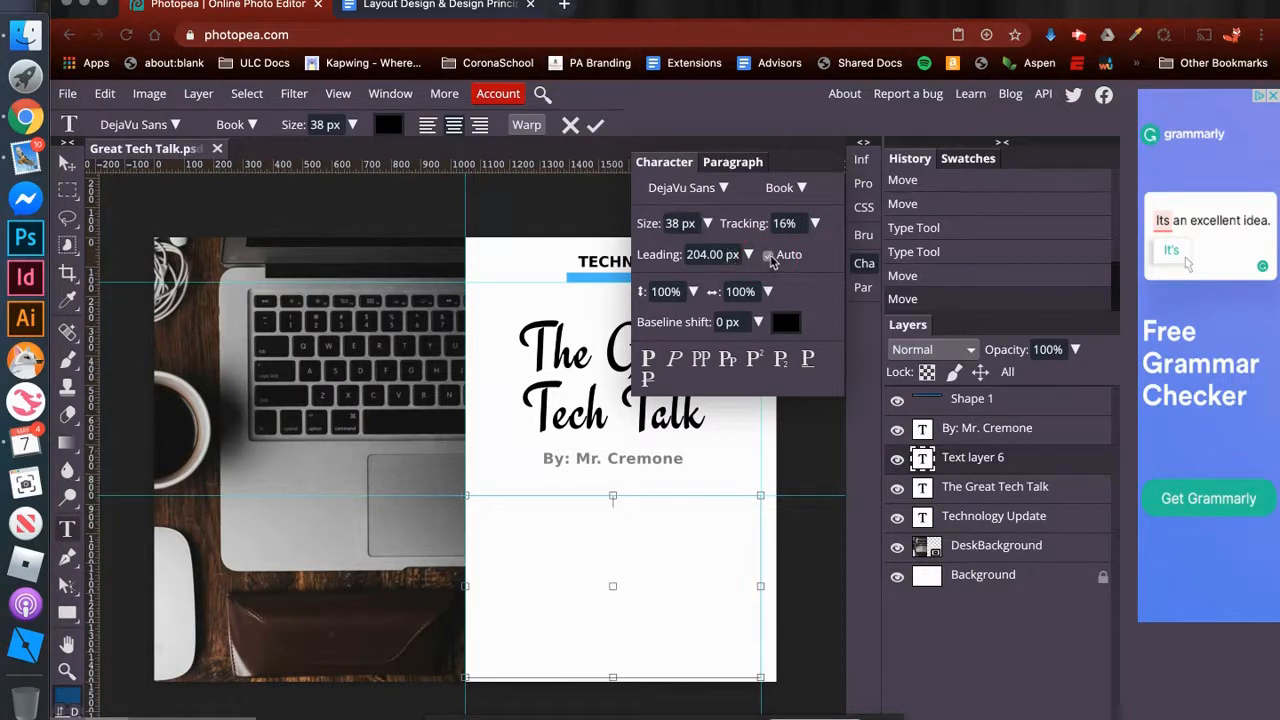
click(800, 189)
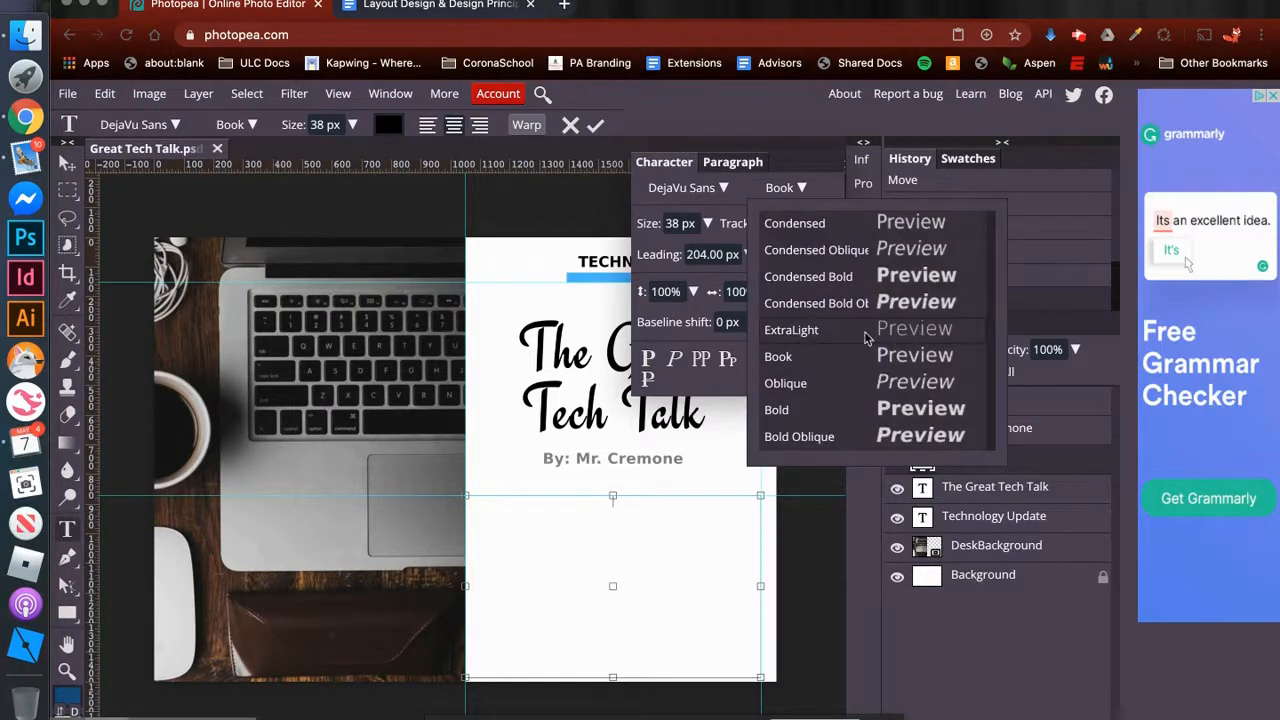
click(810, 334)
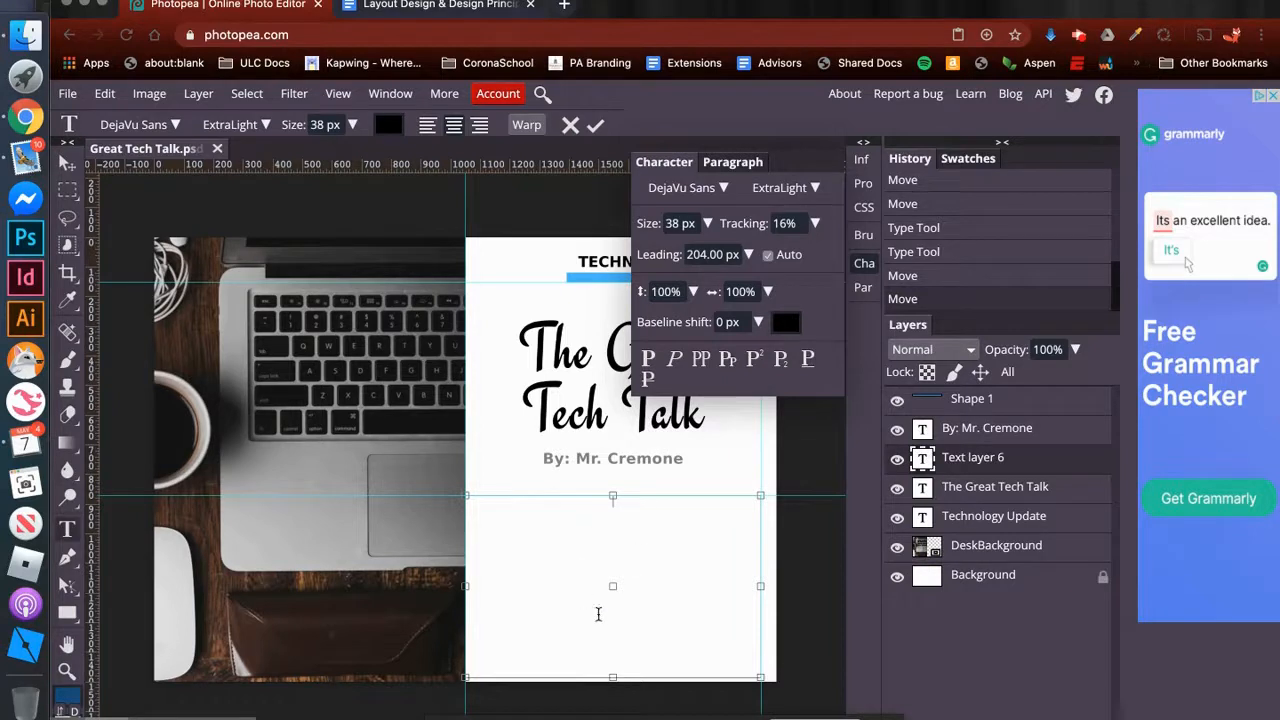
- Copy the selected event description from the Google Docs document and paste it into the empty text box in Photopea
click(453, 8)
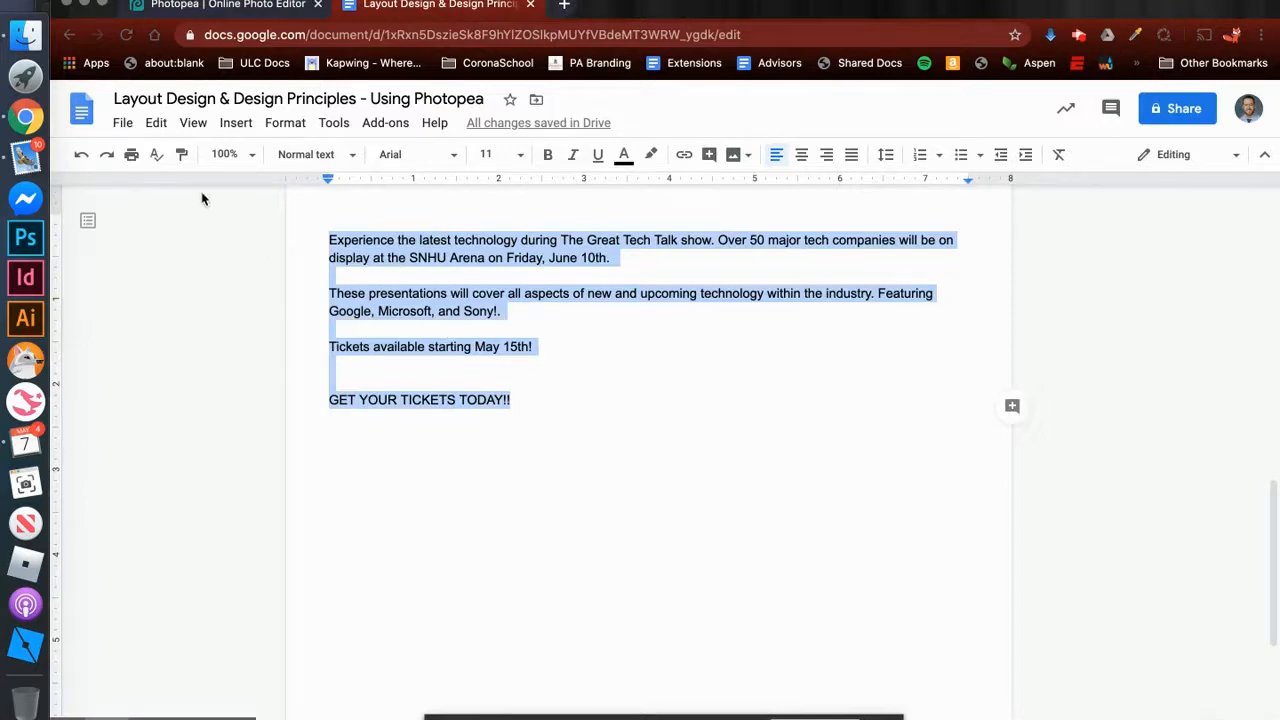
click(157, 123)
click(189, 256)
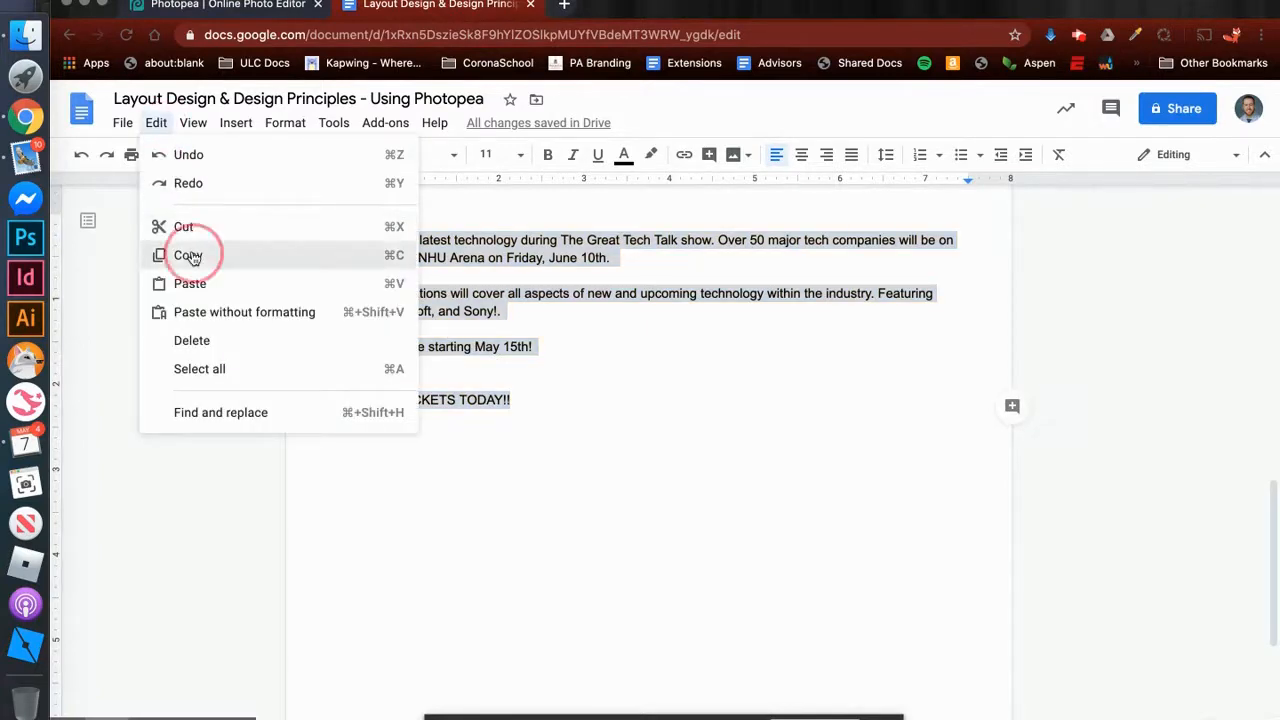
click(262, 6)
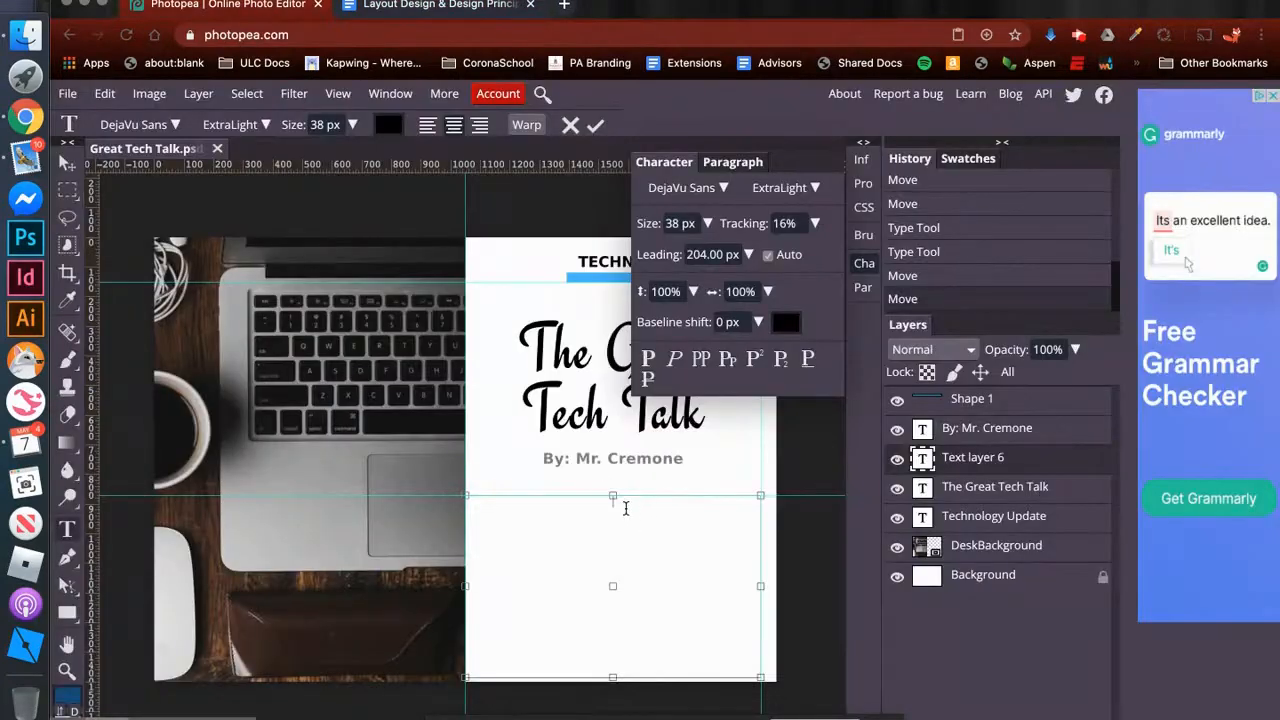
click(104, 94)
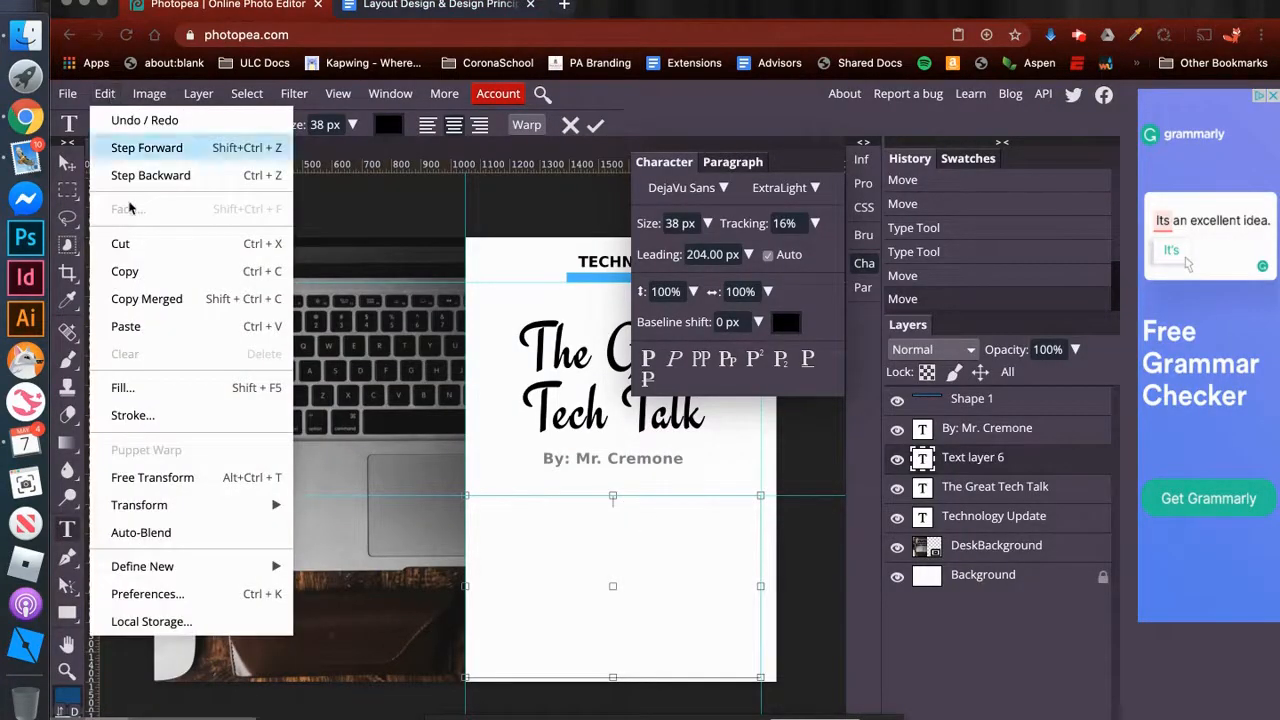
click(148, 326)
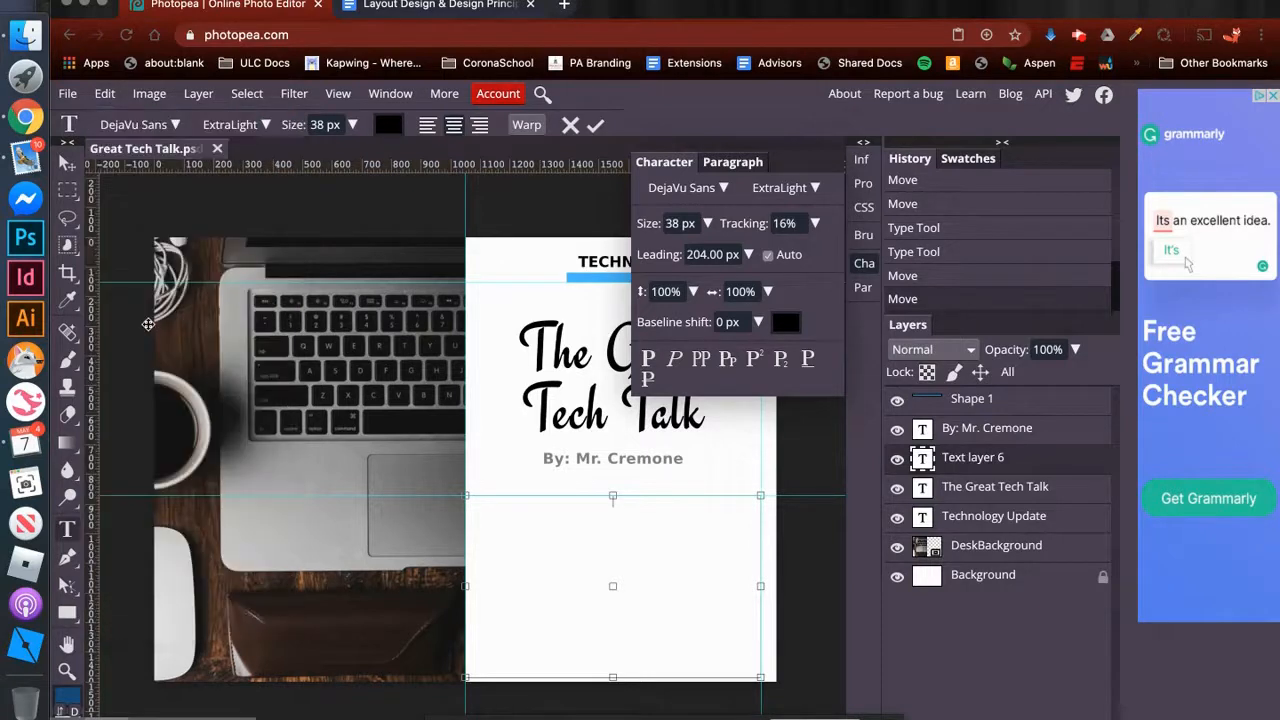
click(620, 508)
key(ctrl+v)
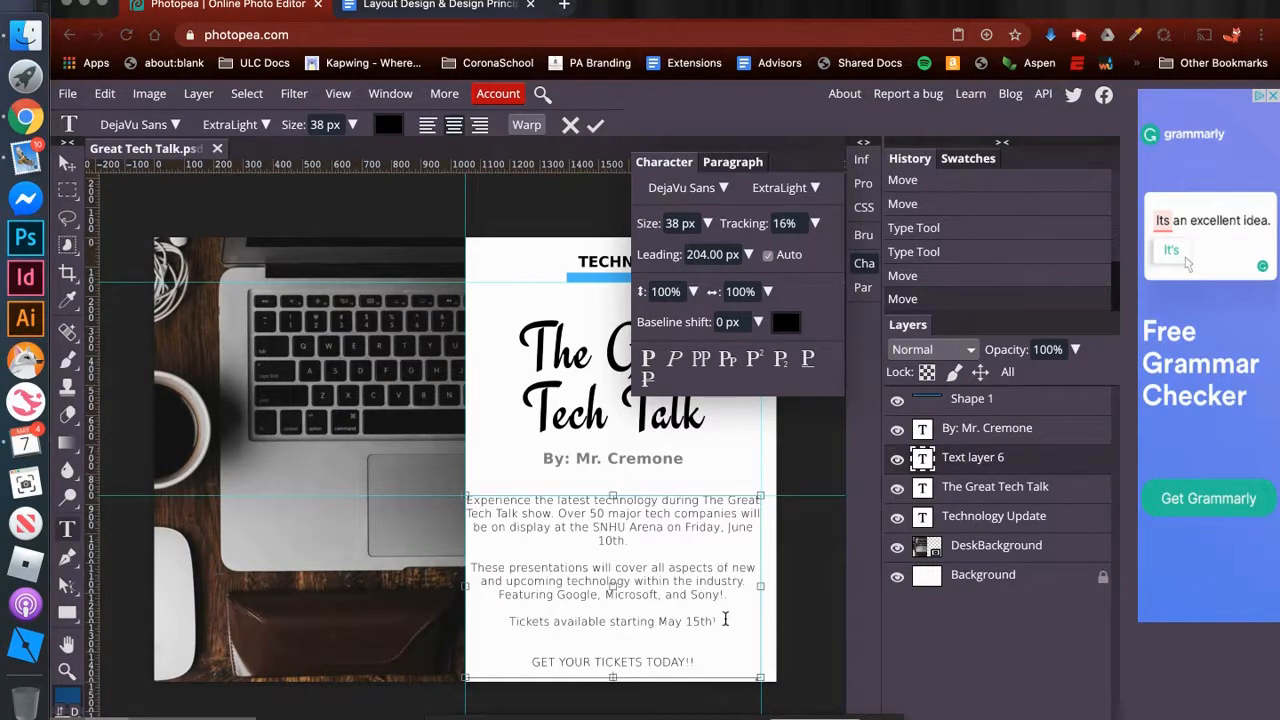
- Change the line "Tickets available starting May 15th!" to the Oblique style
drag(726, 619, 497, 622)
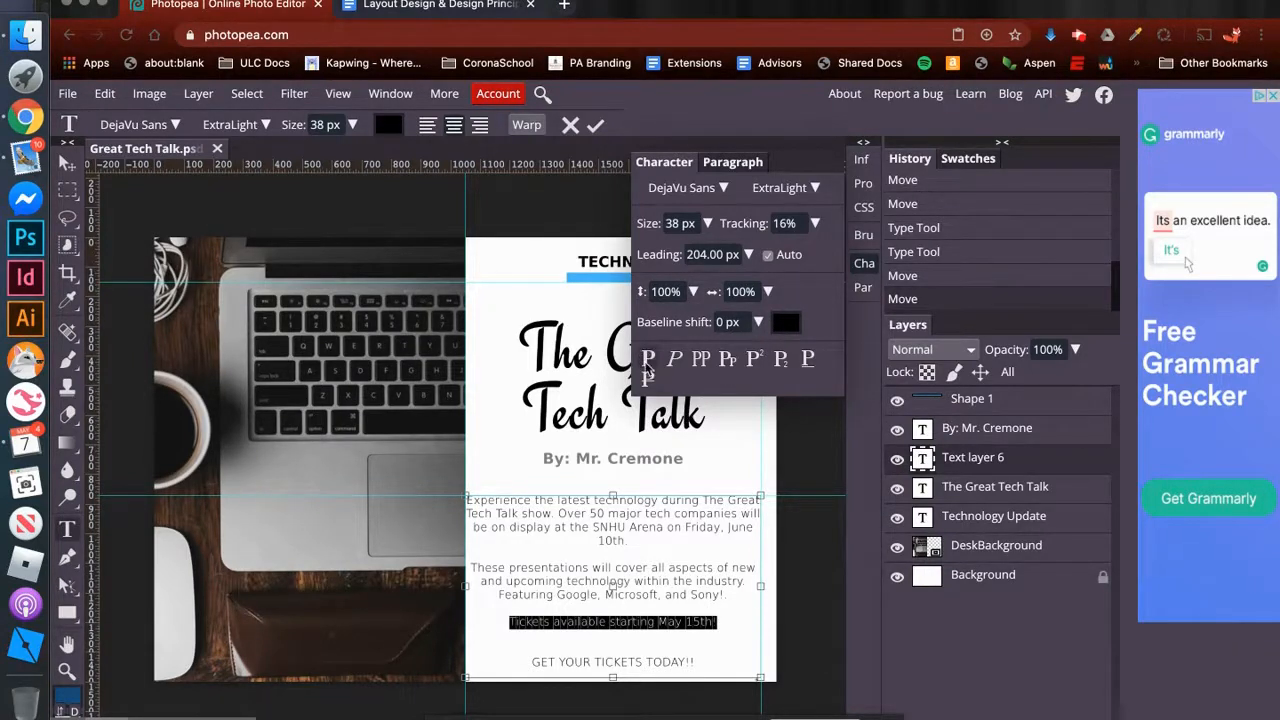
click(808, 190)
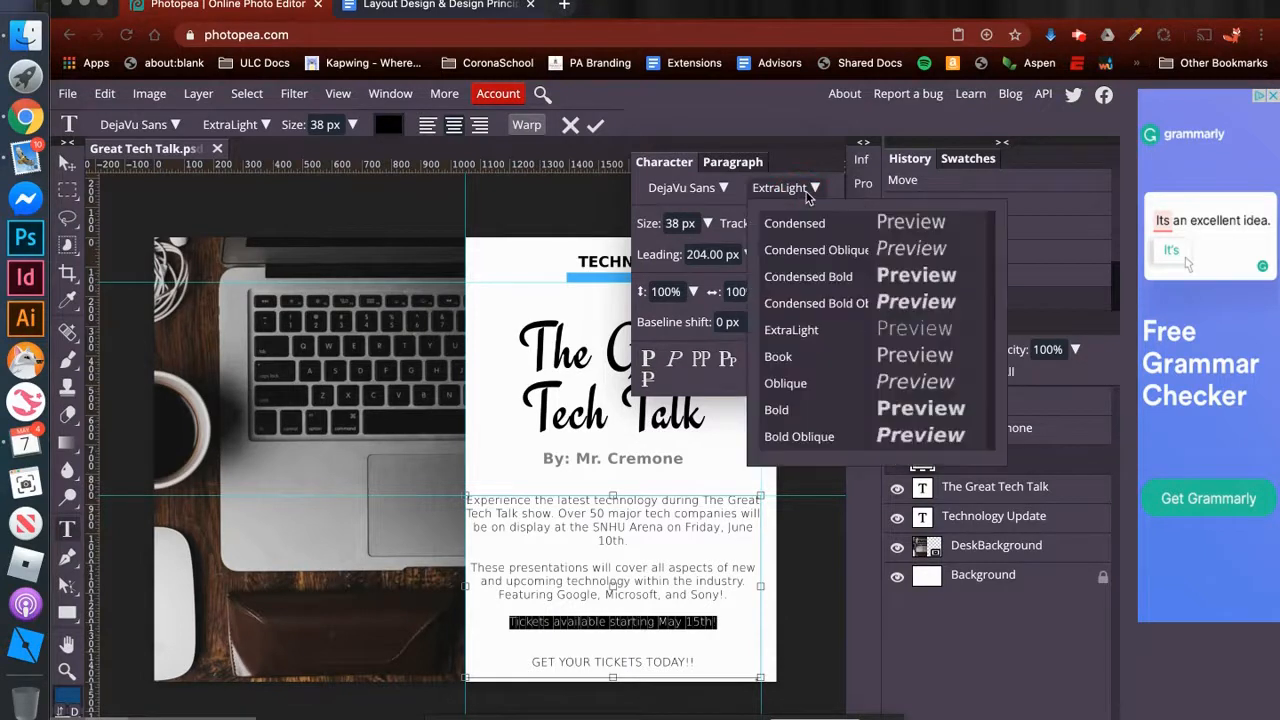
click(802, 384)
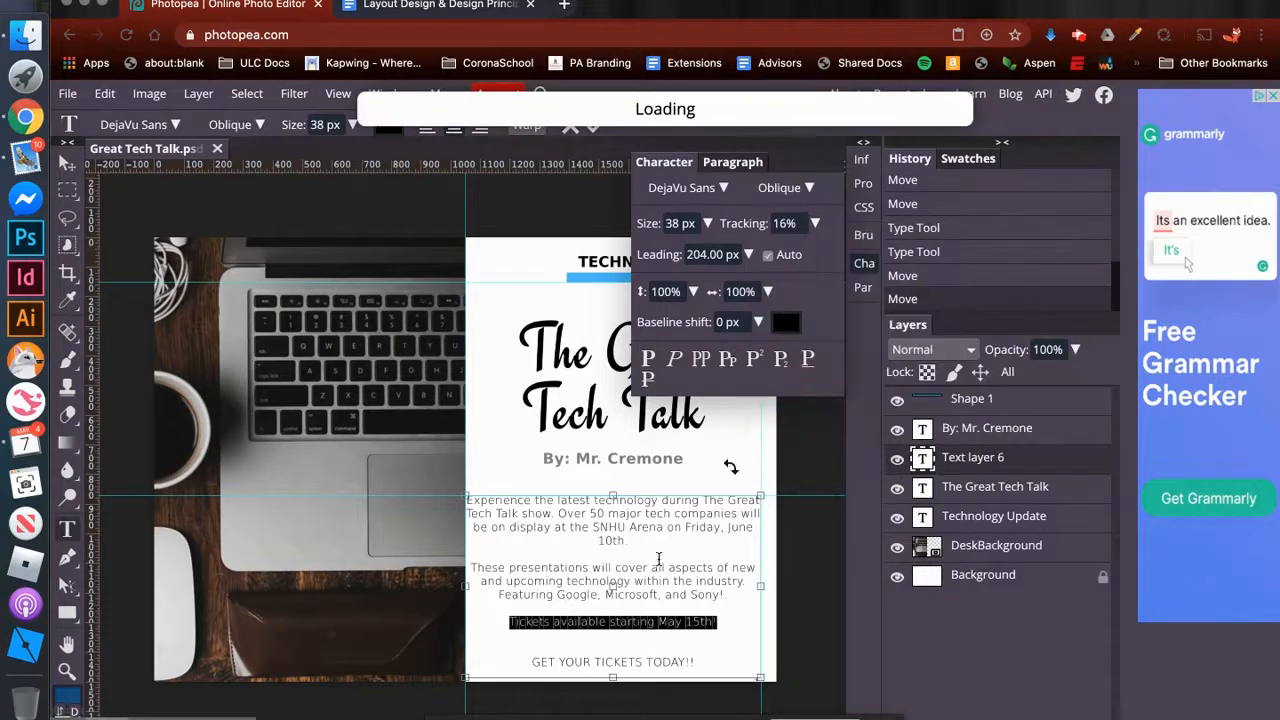
click(598, 622)
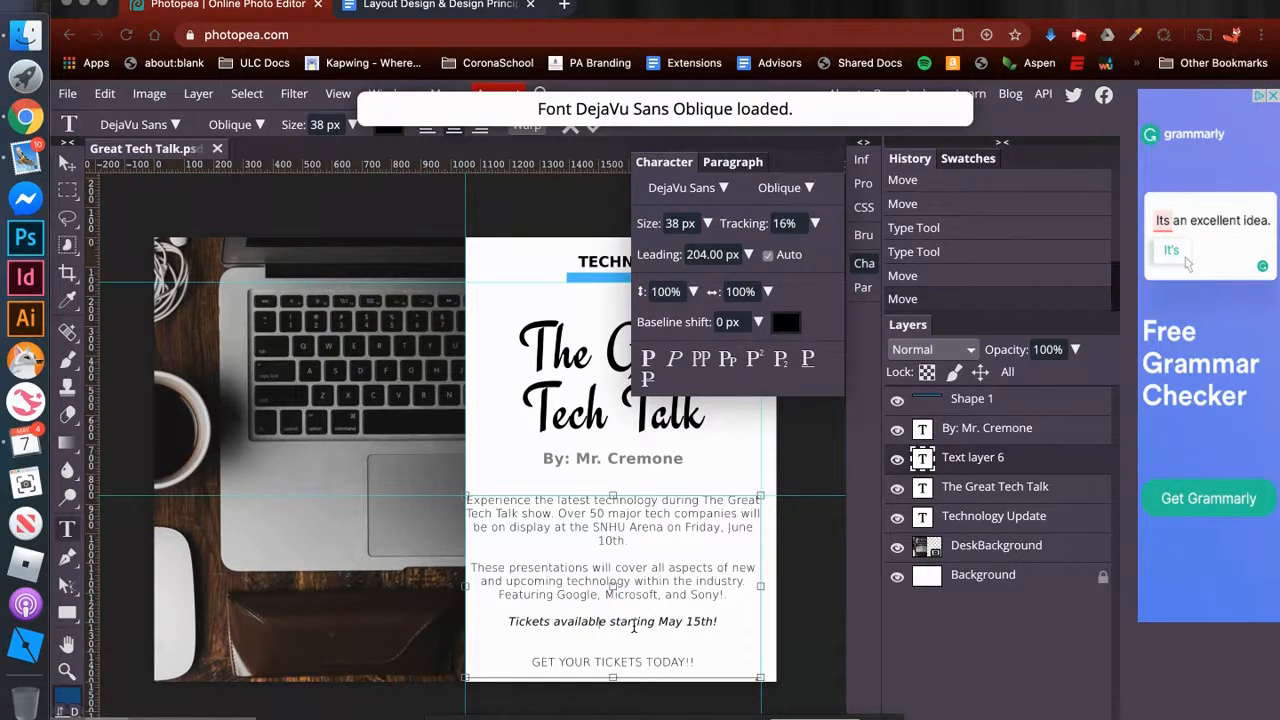
- Right-align the line "GET YOUR TICKETS TODAY!!" and format it in the Bold style with all caps and faux bold
drag(530, 661, 714, 662)
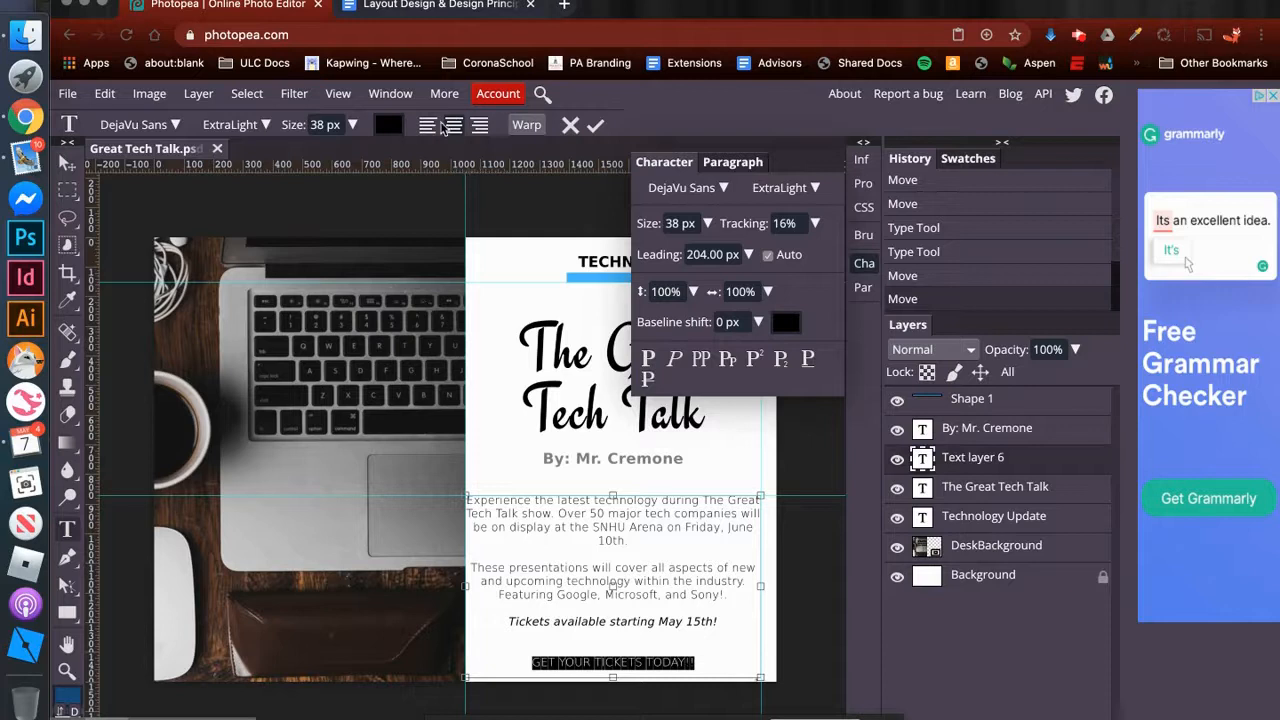
click(479, 126)
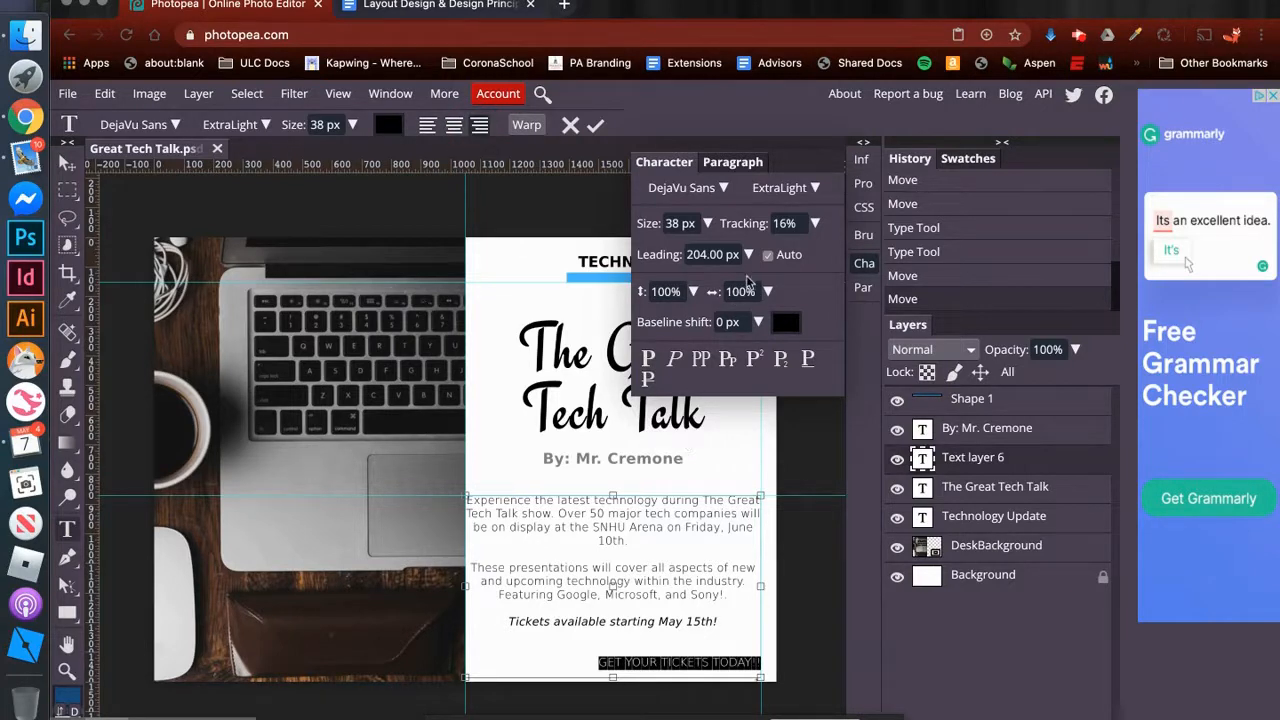
click(808, 190)
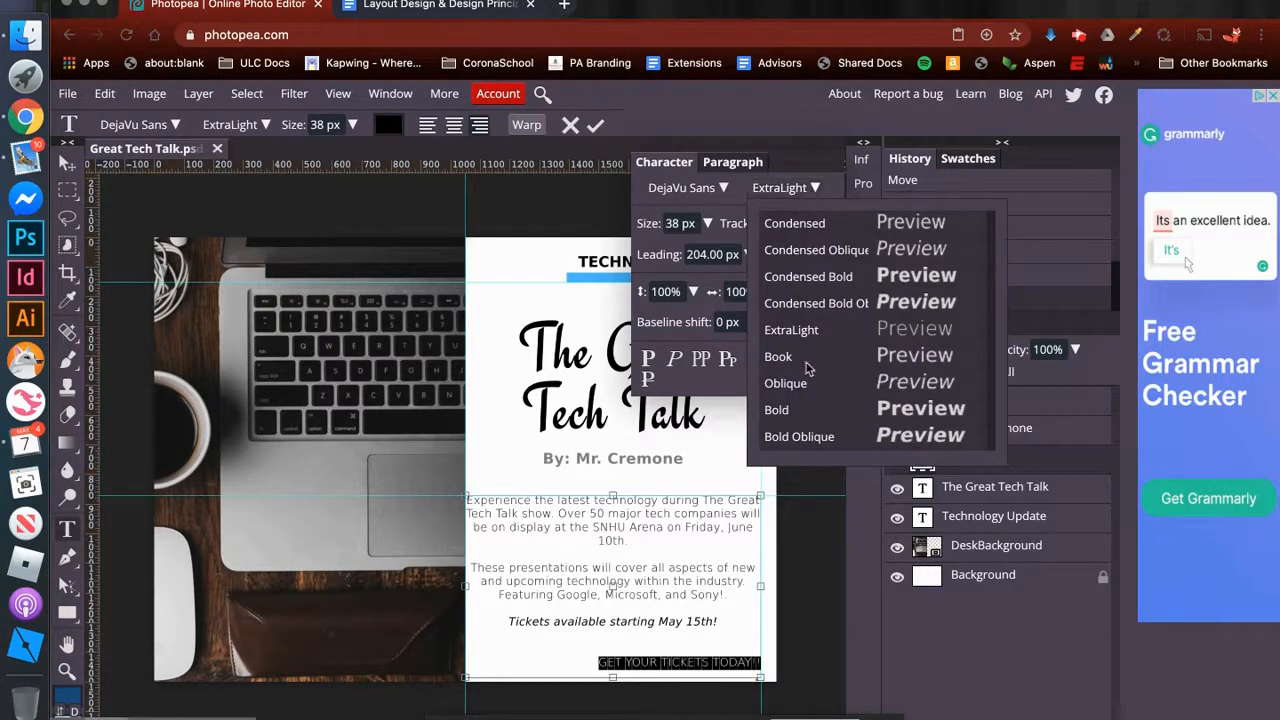
click(777, 410)
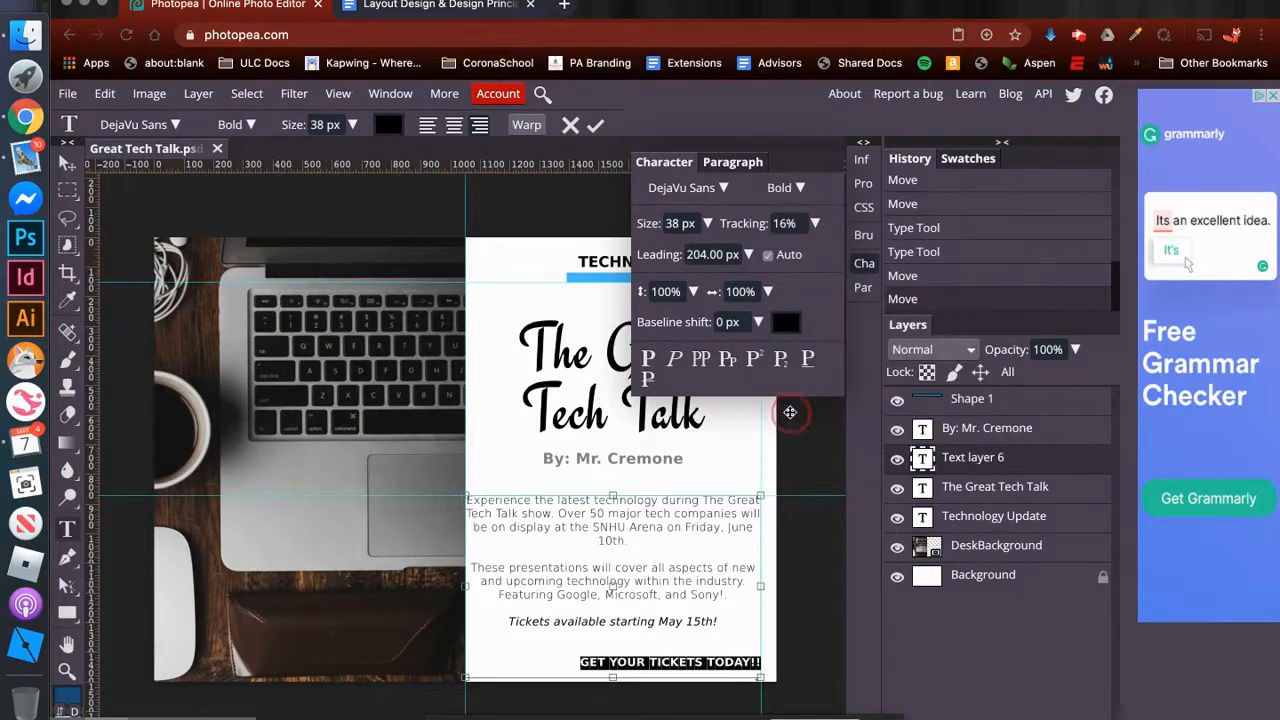
click(701, 362)
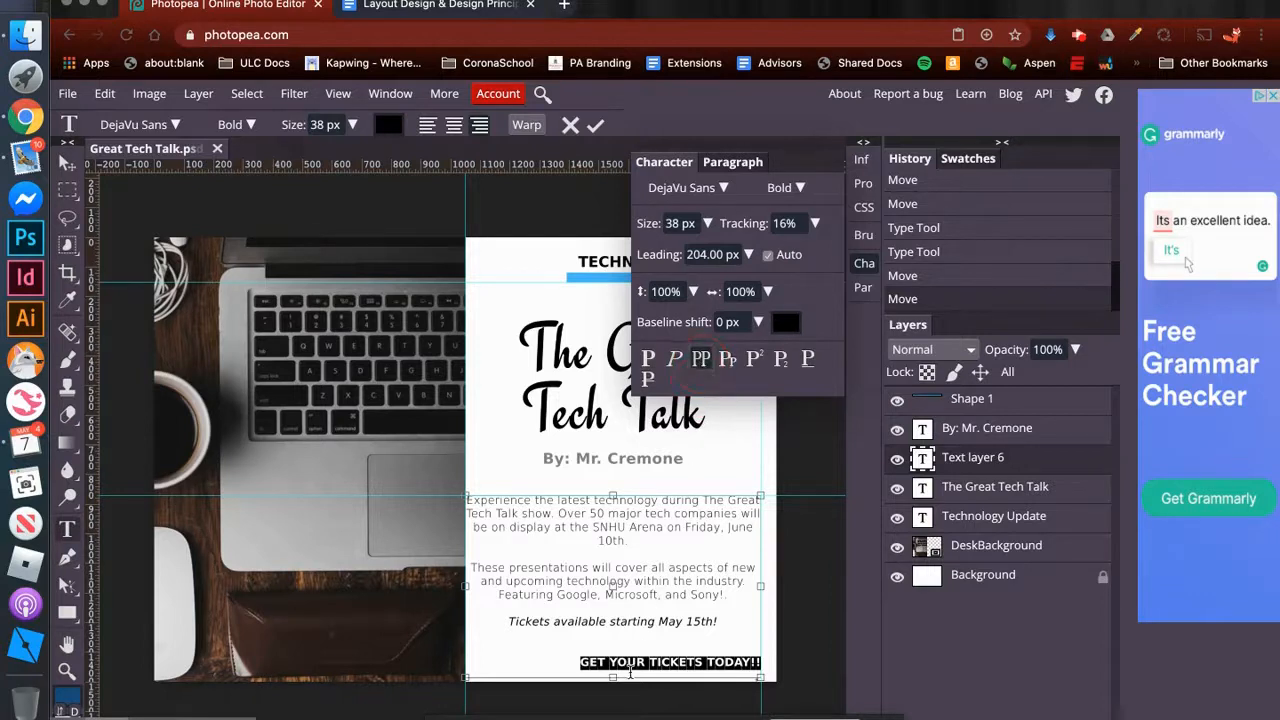
click(646, 362)
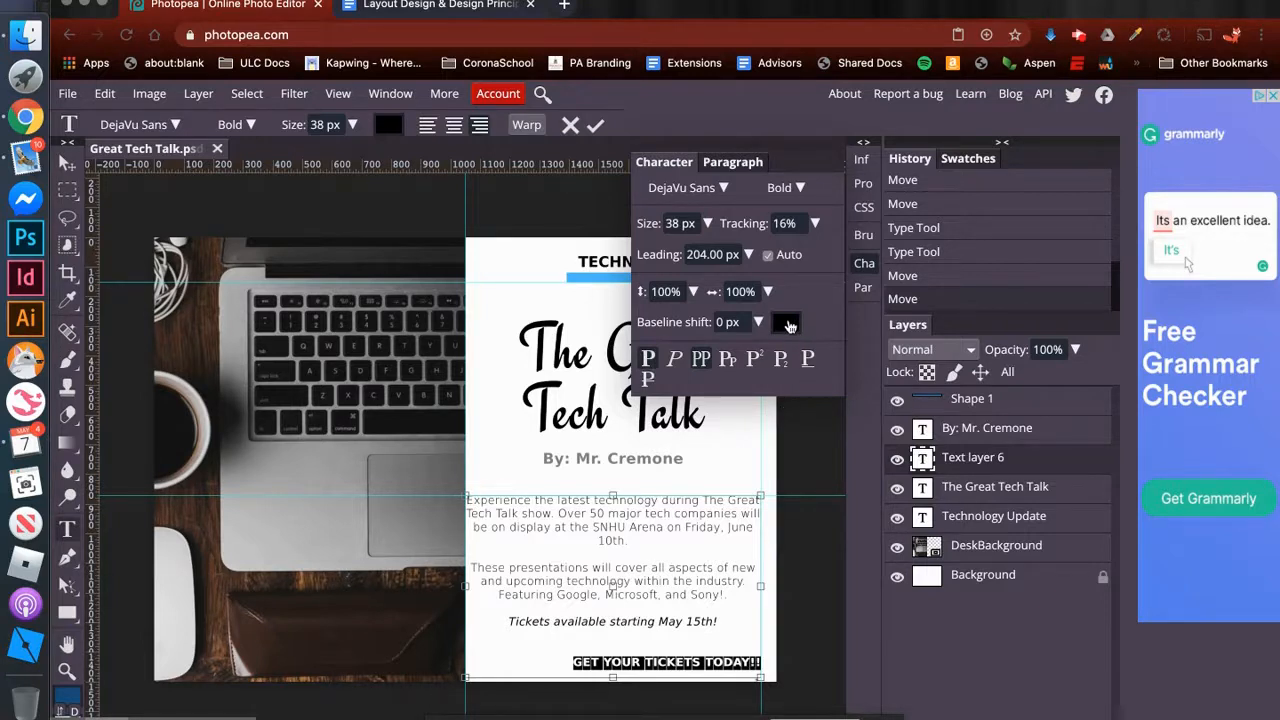
- Set the colour of the line "GET YOUR TICKETS TODAY!!" to hex 45b7ff and commit the text edit
click(789, 325)
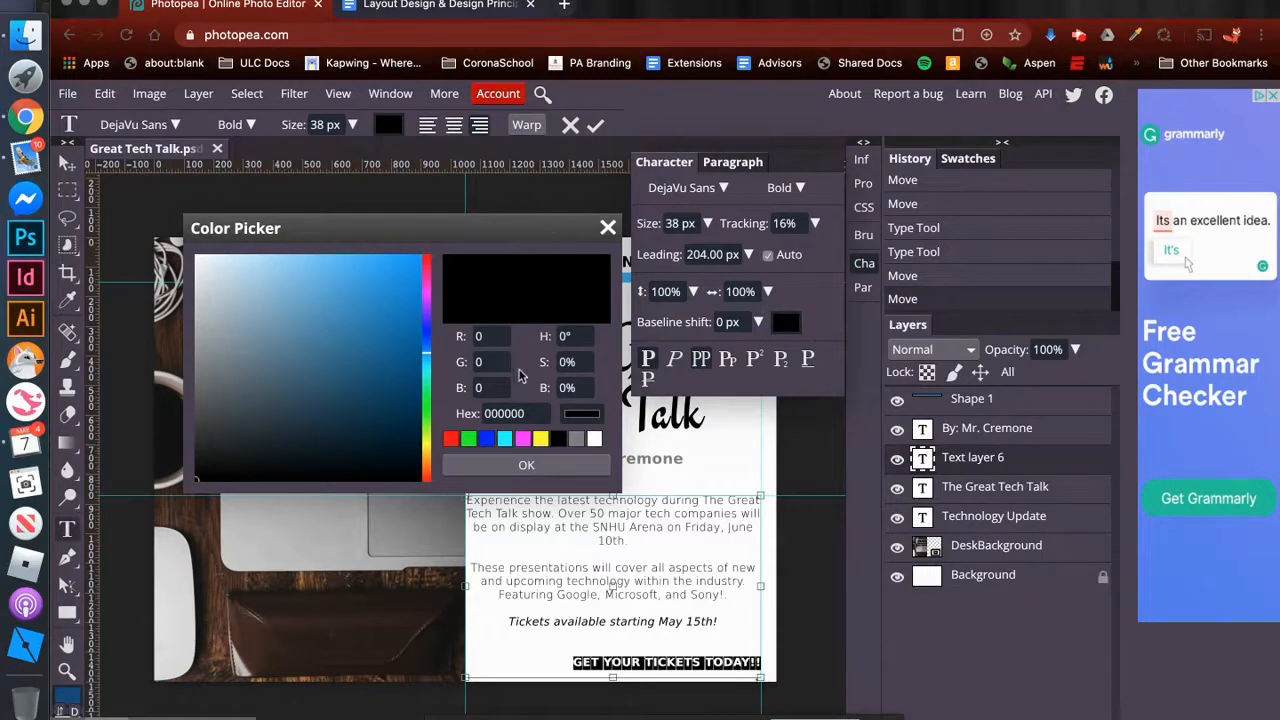
drag(540, 413, 460, 414)
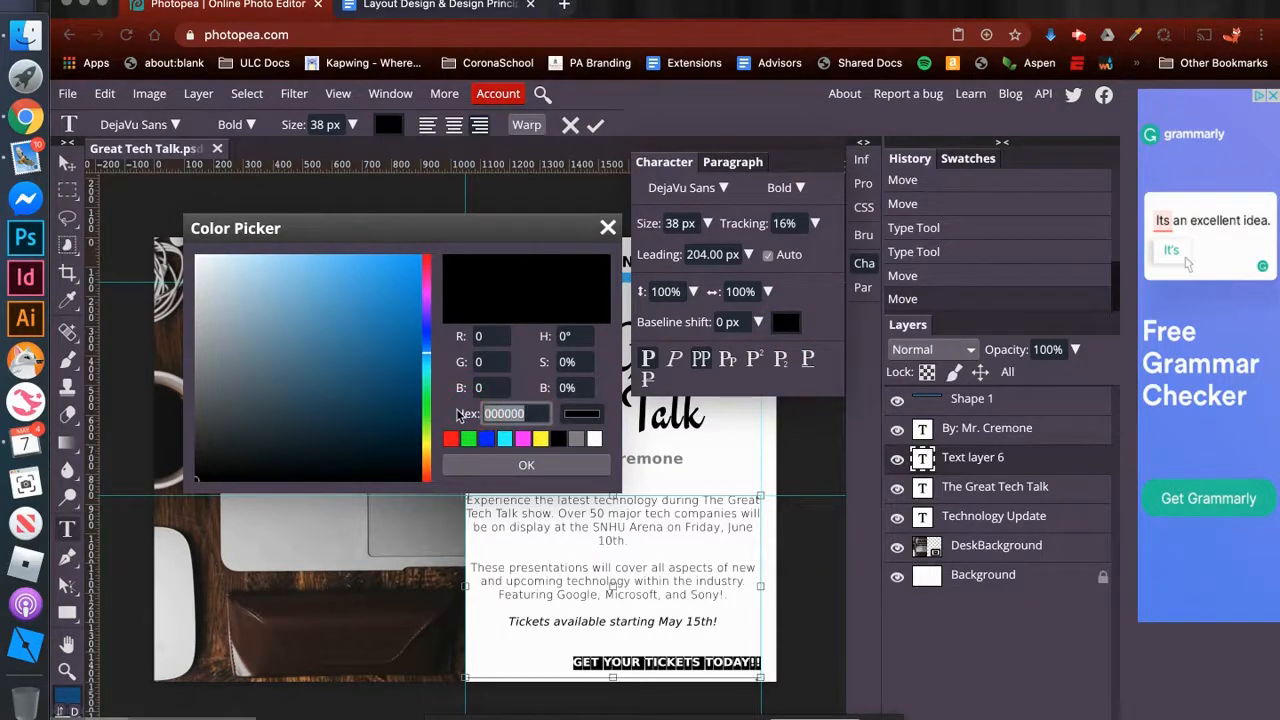
text(45b7ff)
click(526, 466)
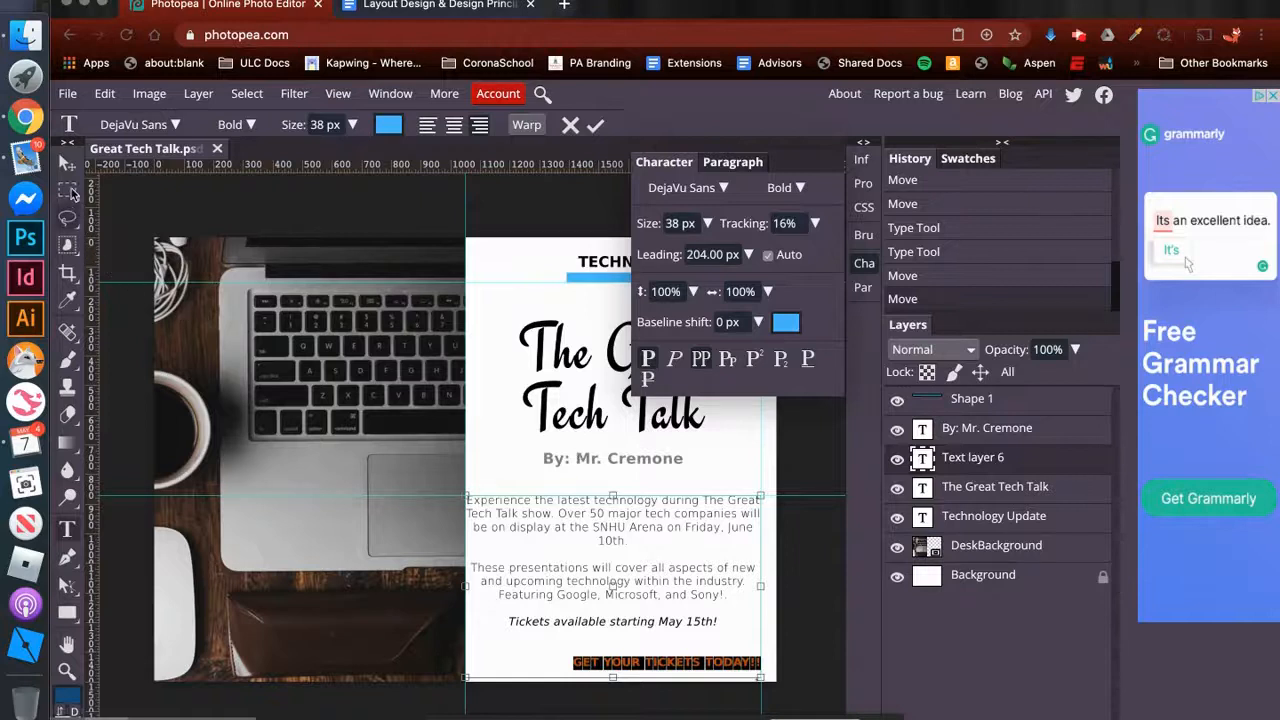
click(67, 162)
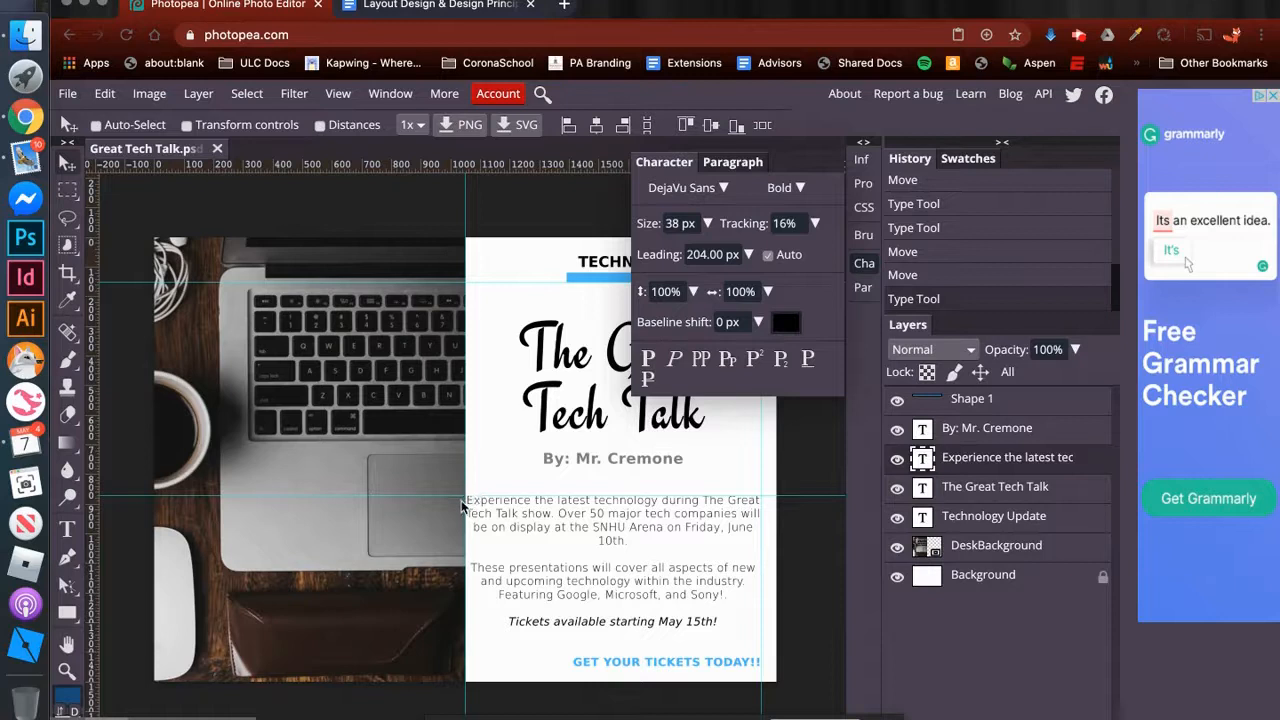
- Move the event text block slightly to the right, away from the edge of the desk photo
scroll(460, 503, up, 4)
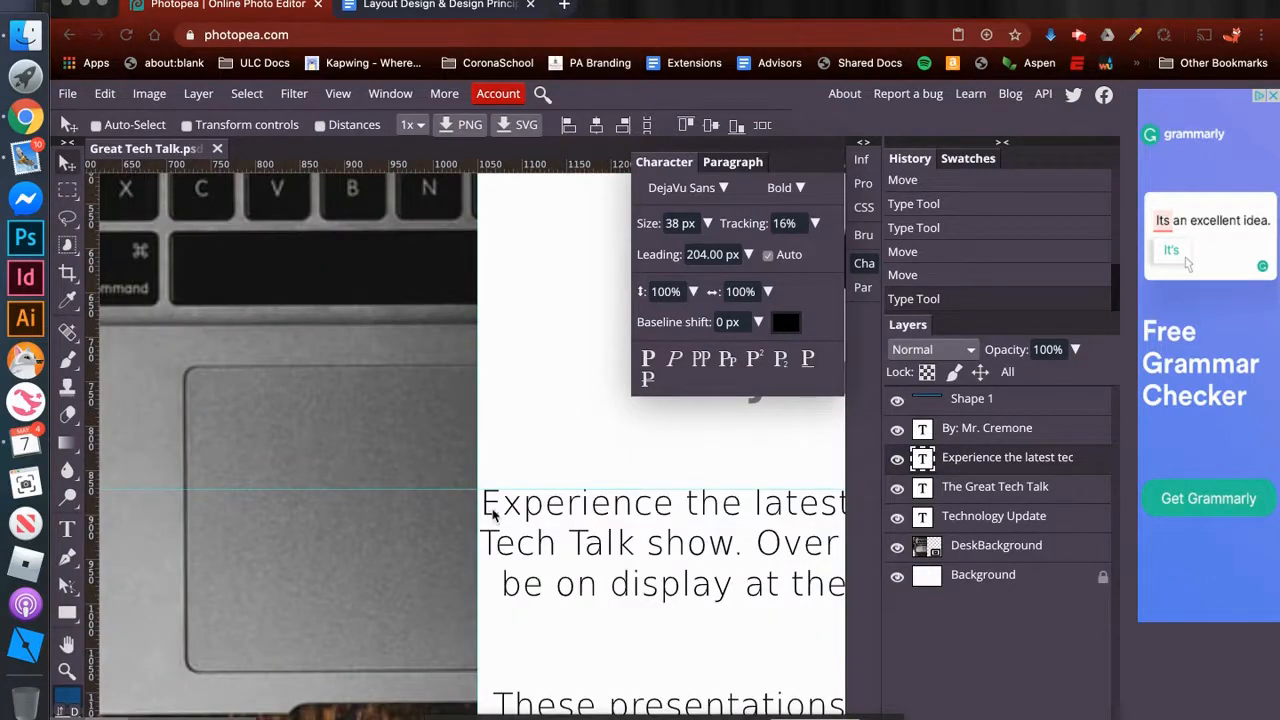
scroll(492, 513, down, 4)
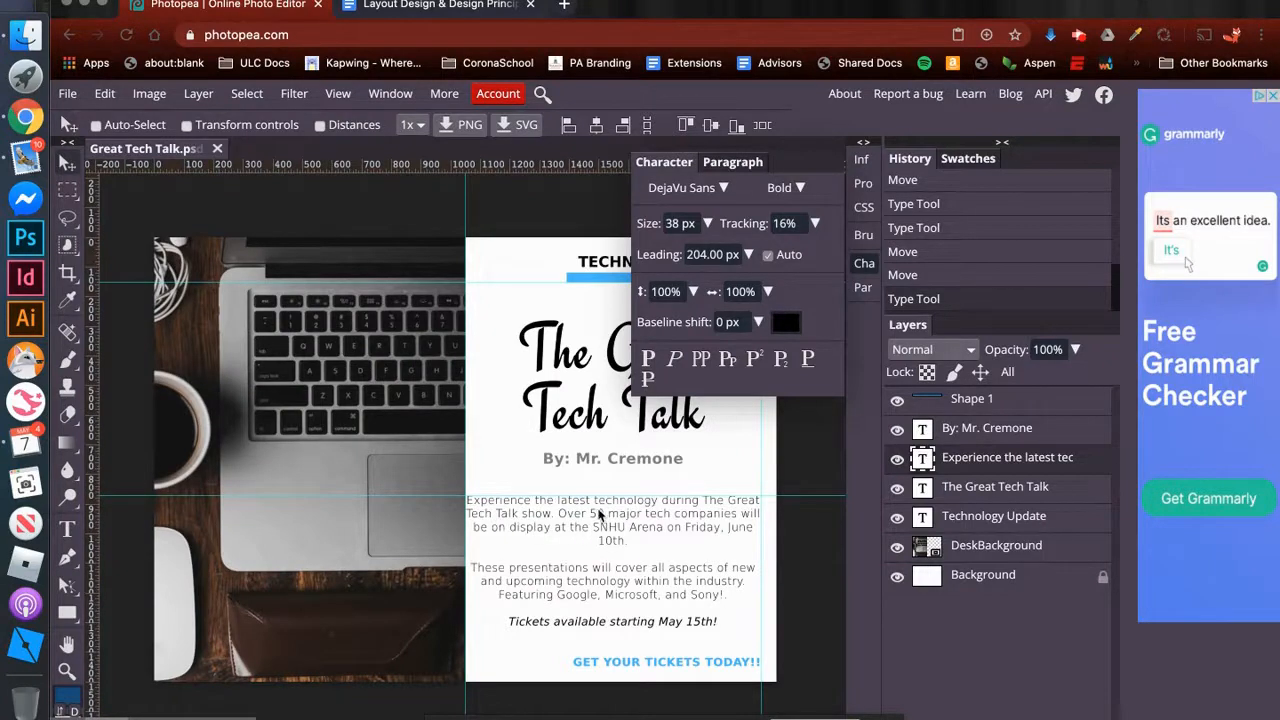
drag(604, 522, 613, 517)
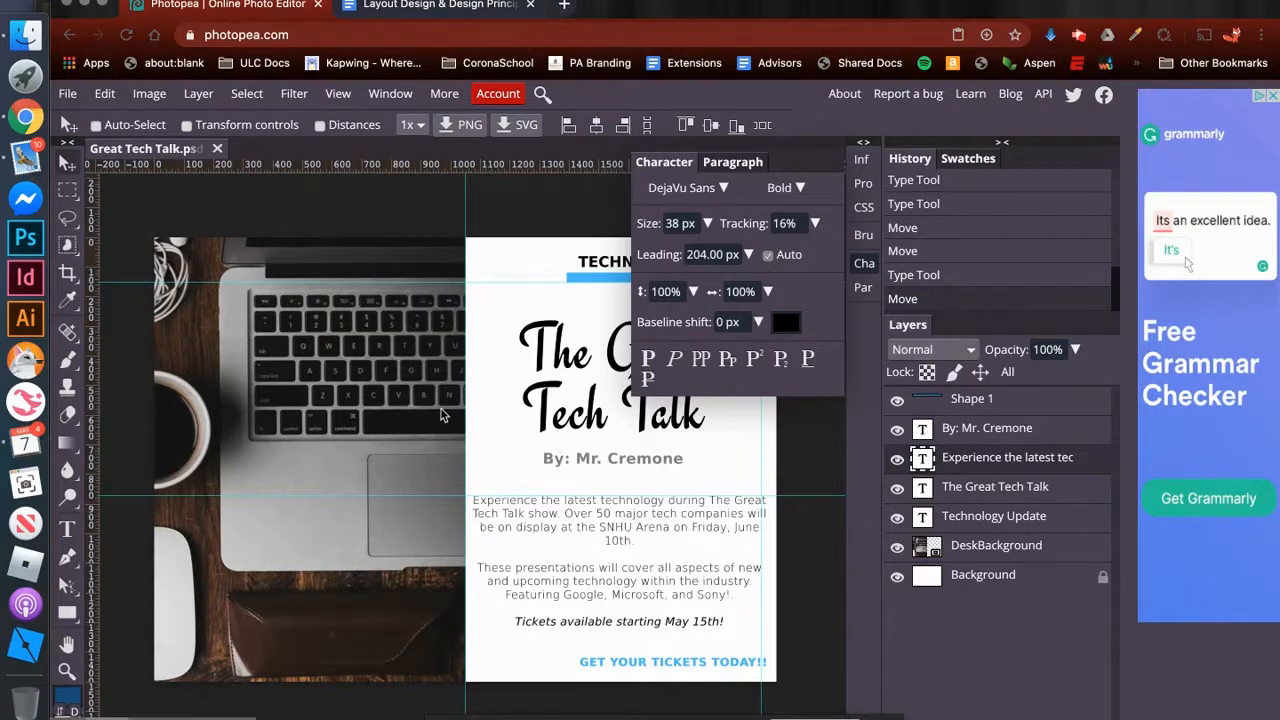
- Select the pixels of the DeskBackground layer
click(930, 546)
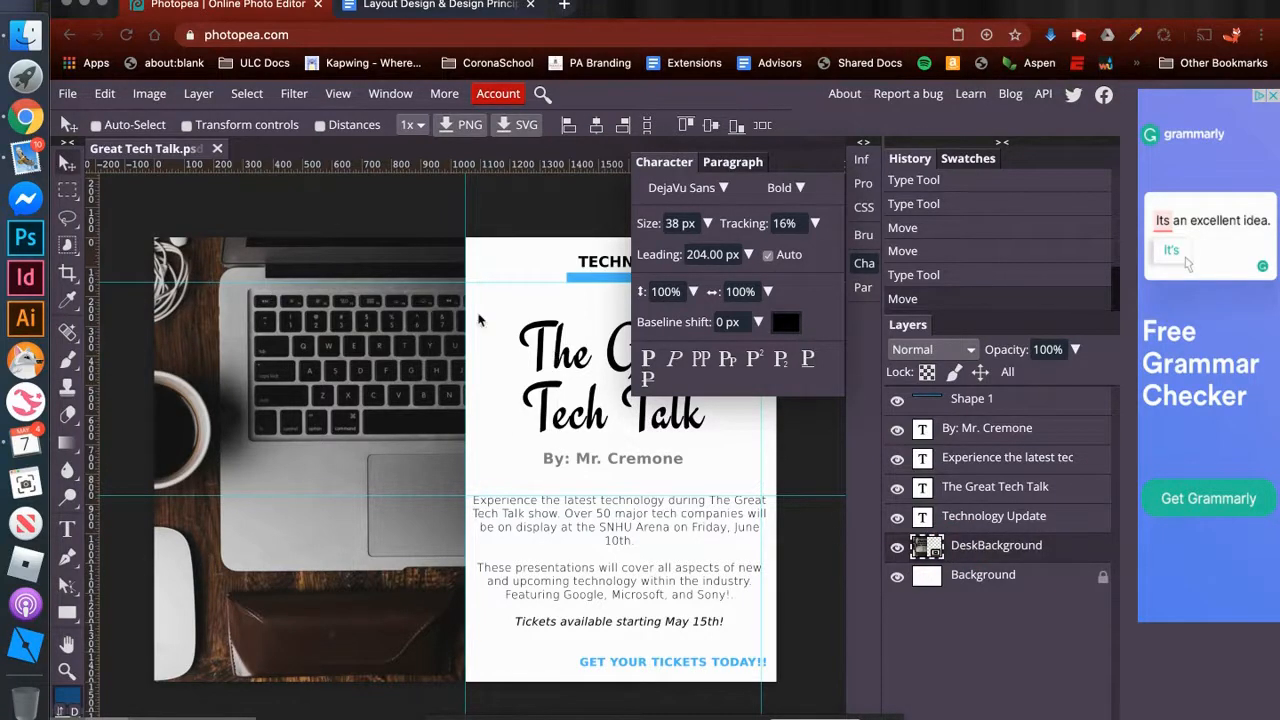
click(198, 95)
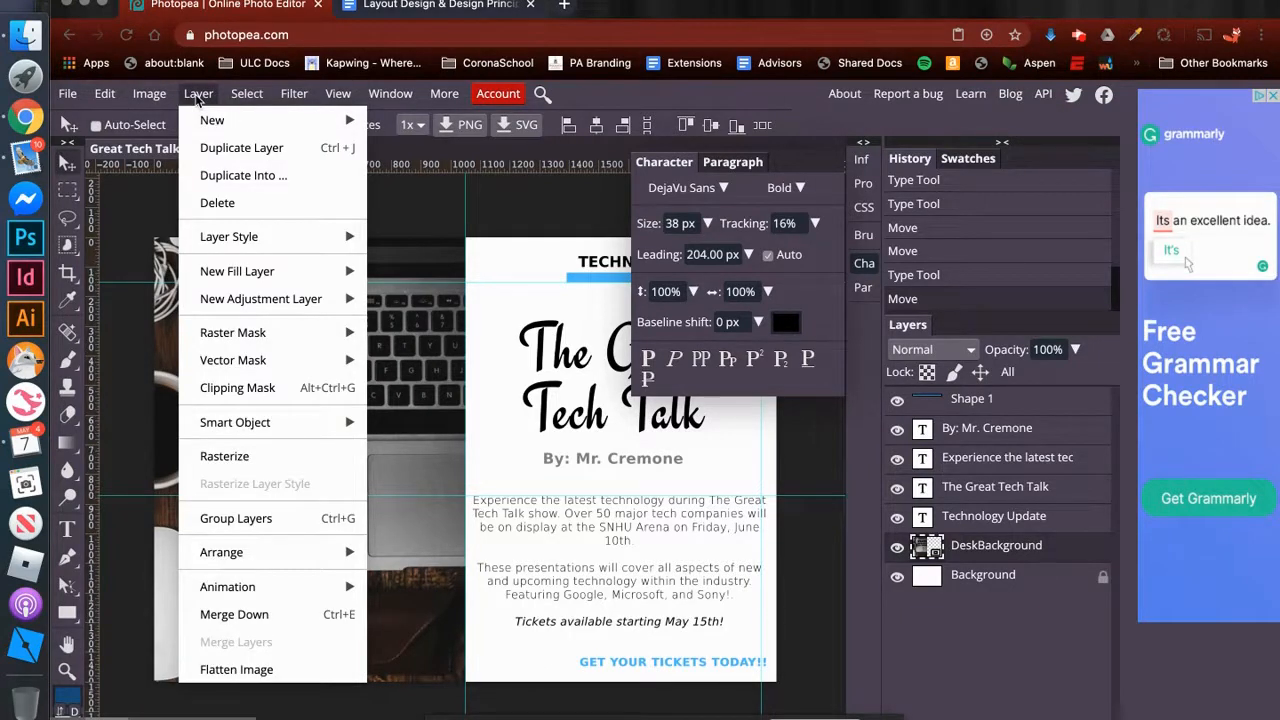
click(246, 95)
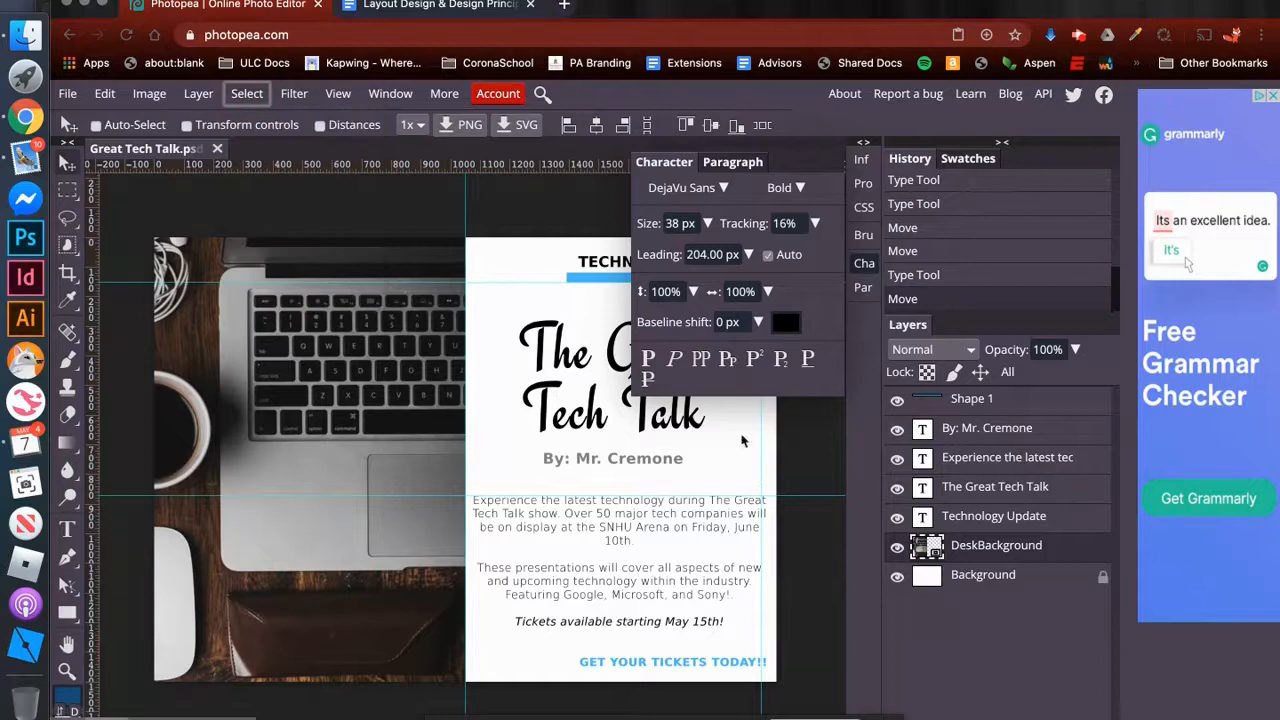
right_click(929, 545)
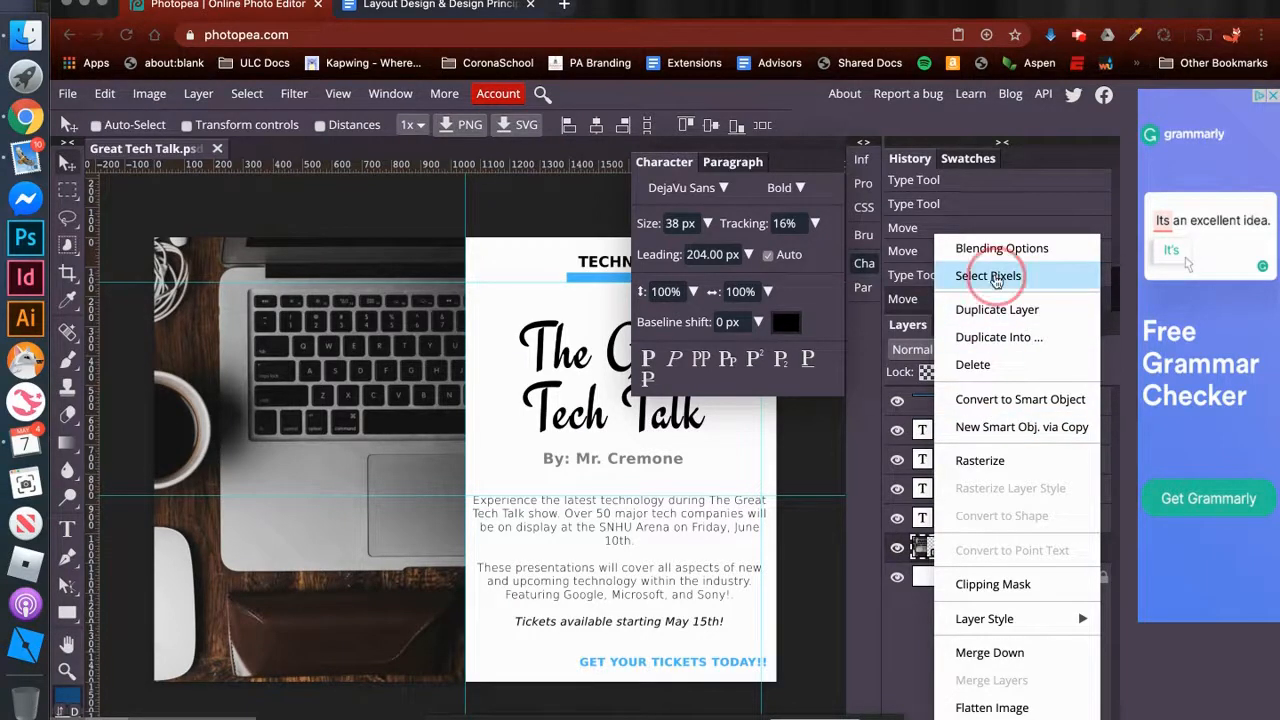
click(996, 278)
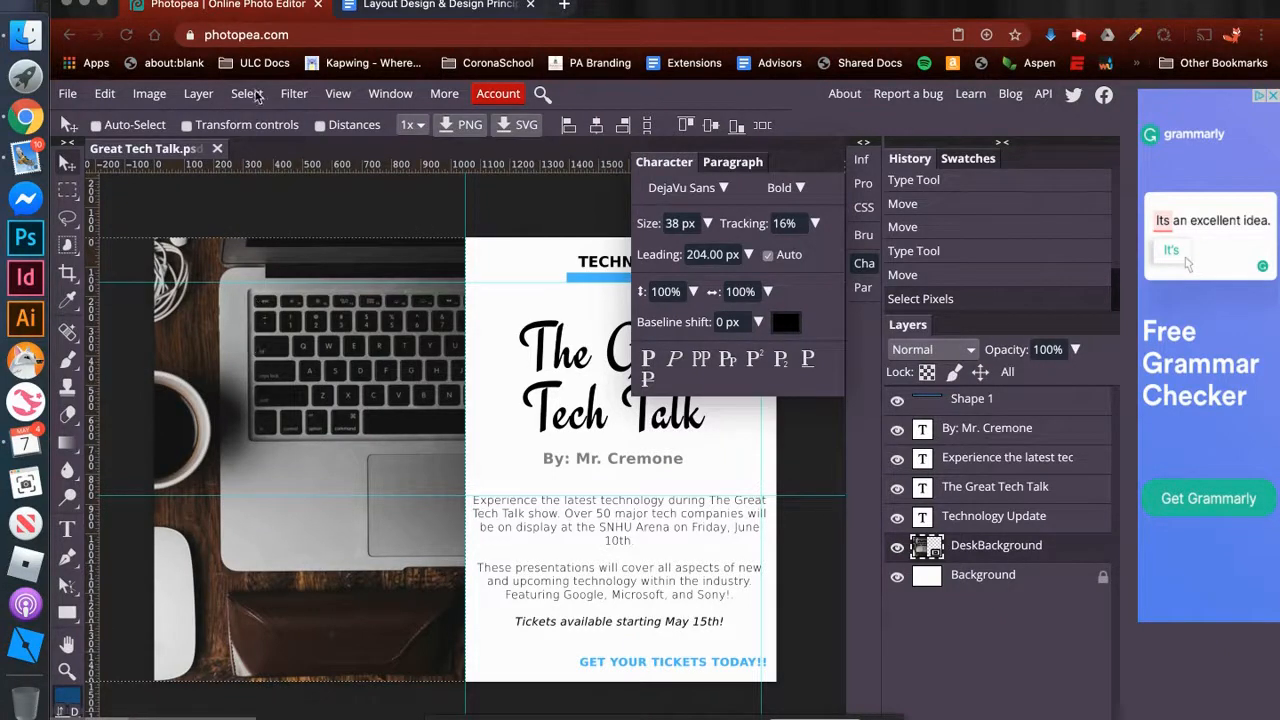
- Add a Photo Filter adjustment layer over the selected desk photo and set its density to 100%
click(197, 93)
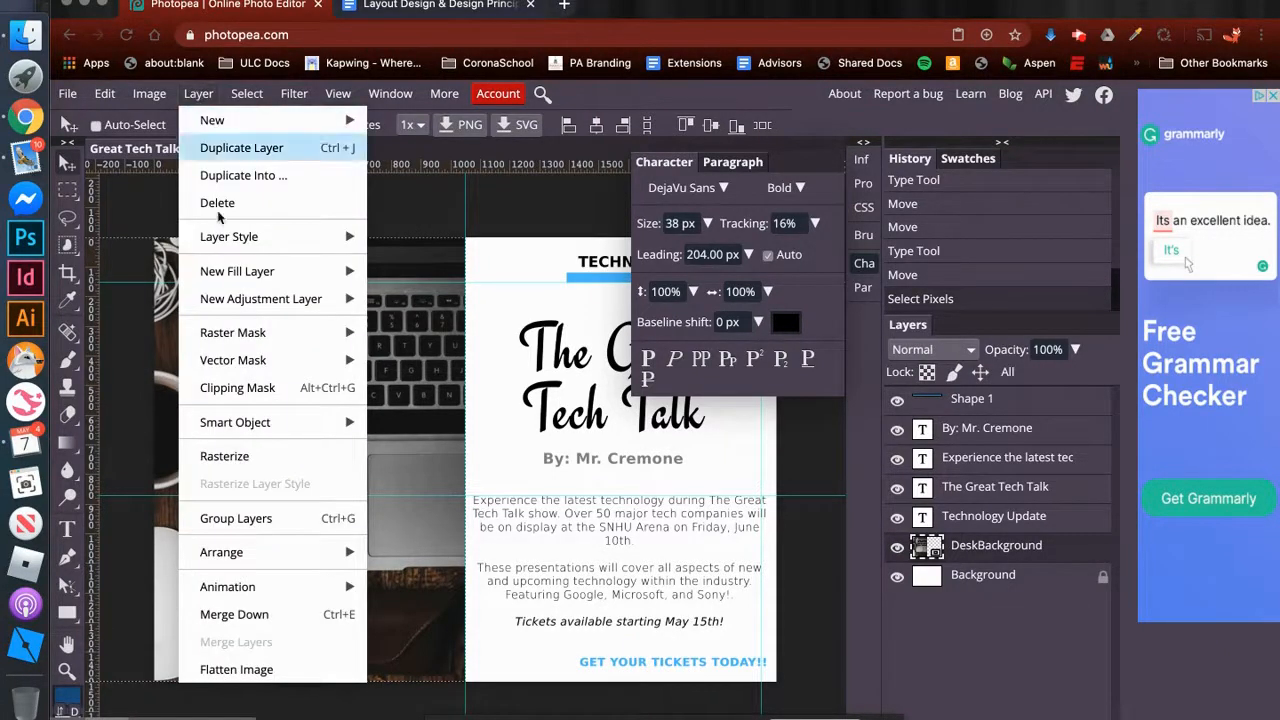
mouse_move(273, 302)
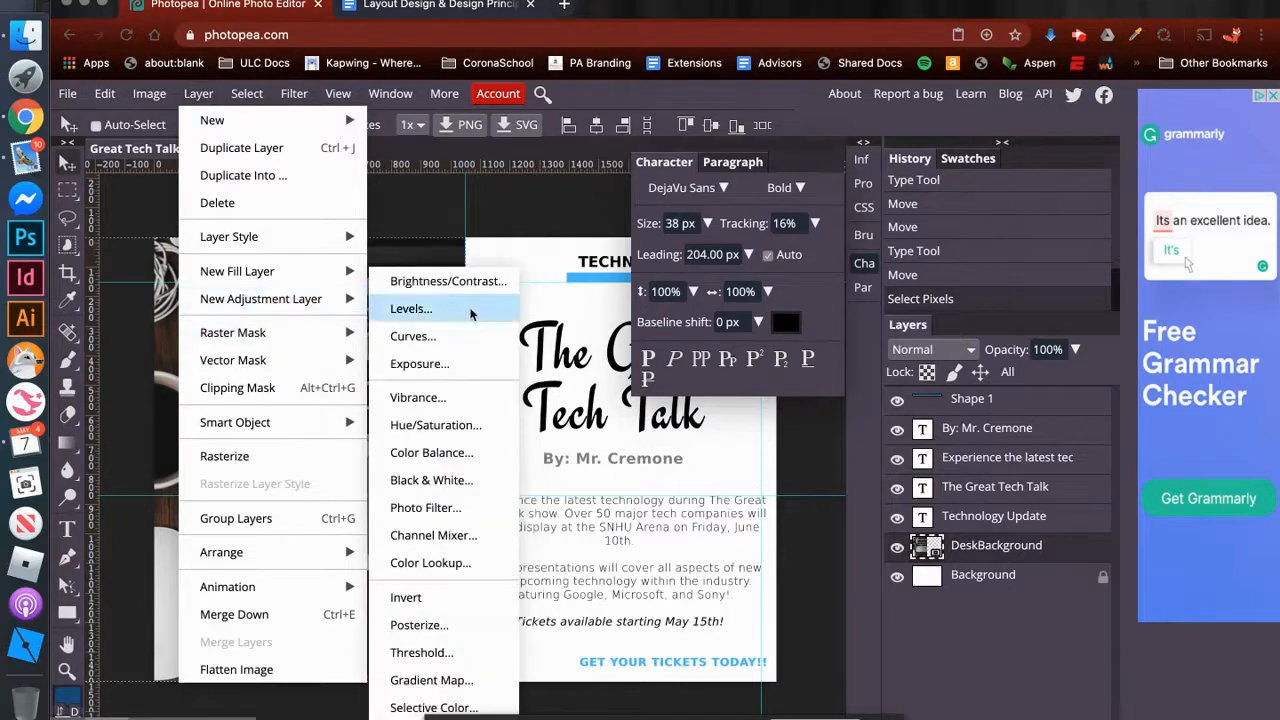
click(430, 509)
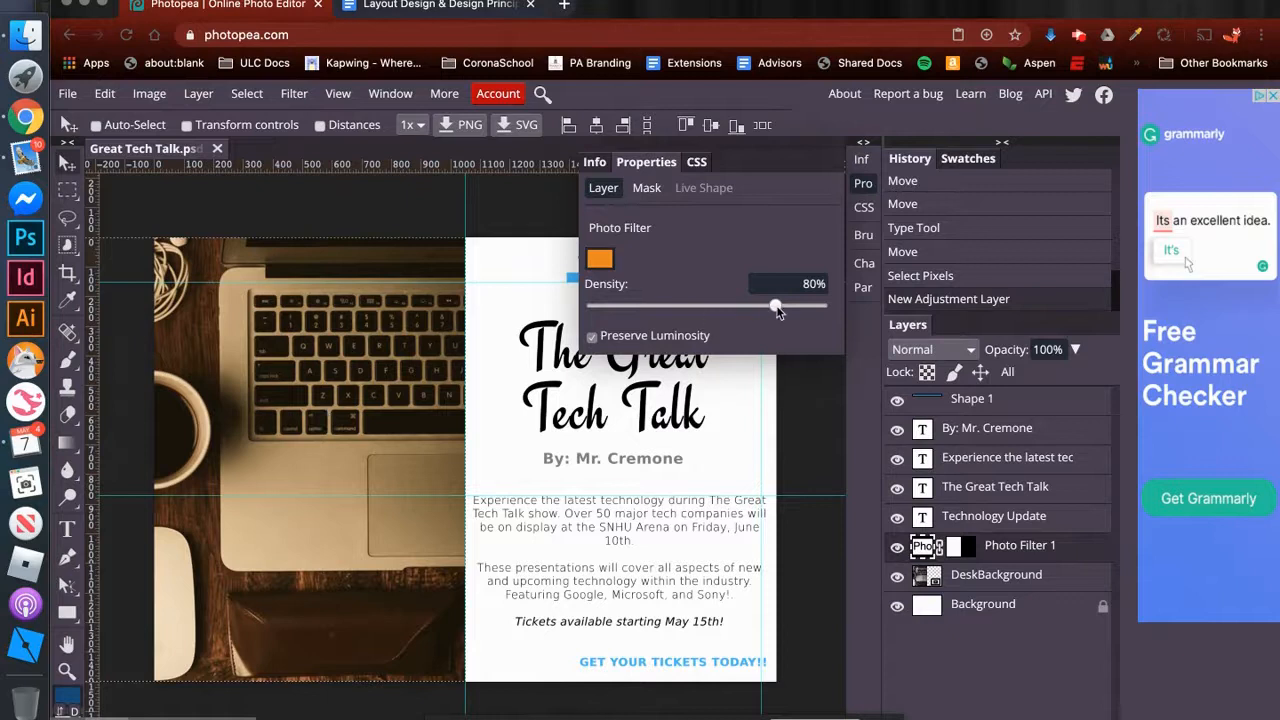
drag(777, 311, 849, 309)
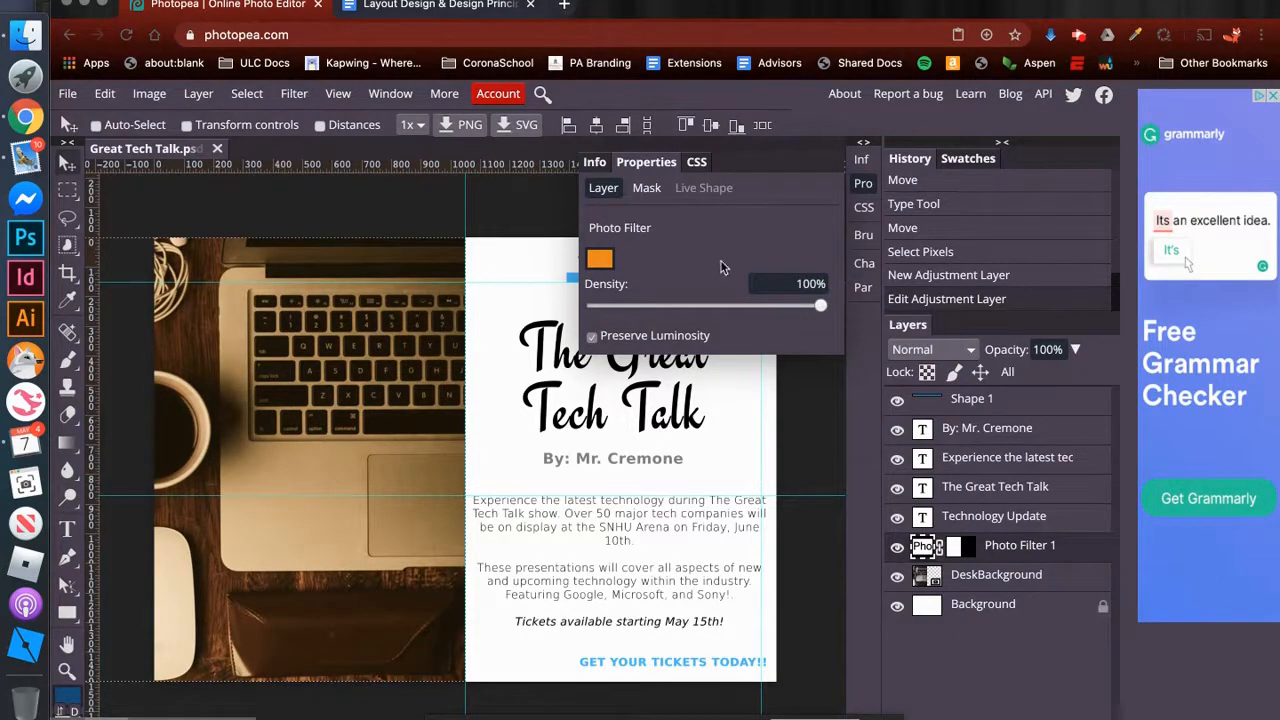
- Change the photo filter's colour to hex 00ffff and clear the pixel selection
click(601, 261)
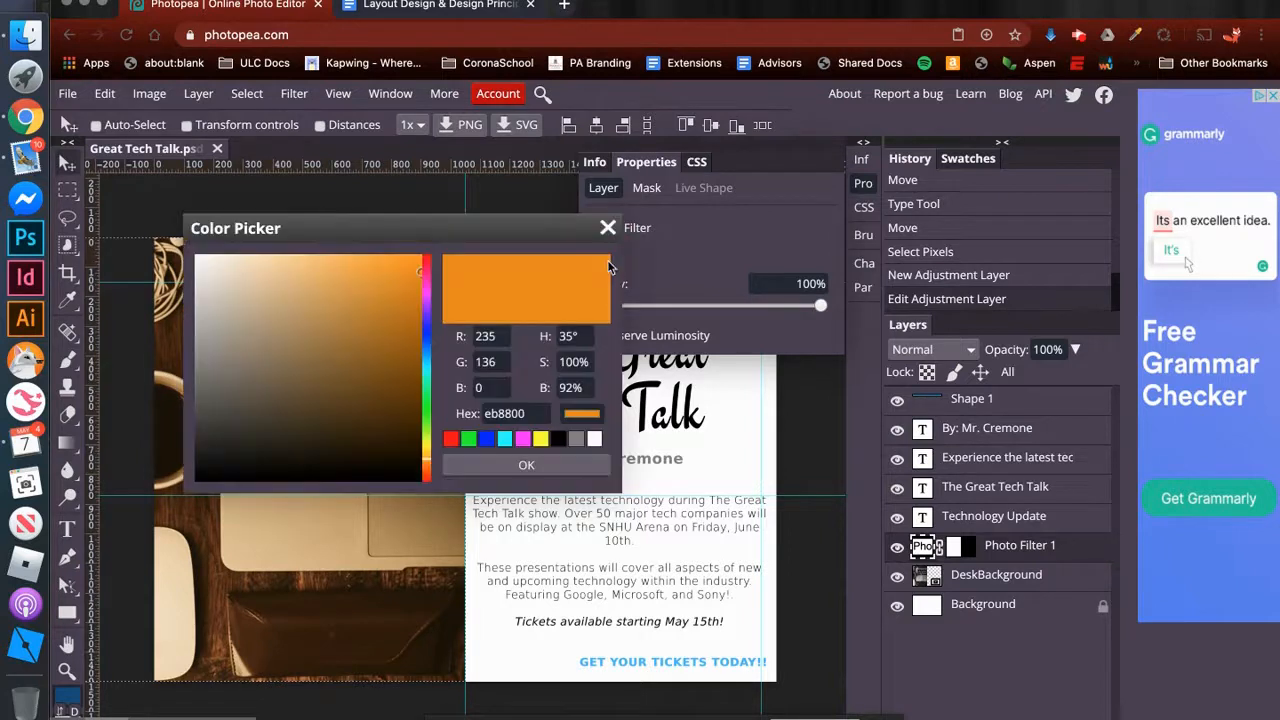
click(530, 414)
drag(530, 414, 449, 413)
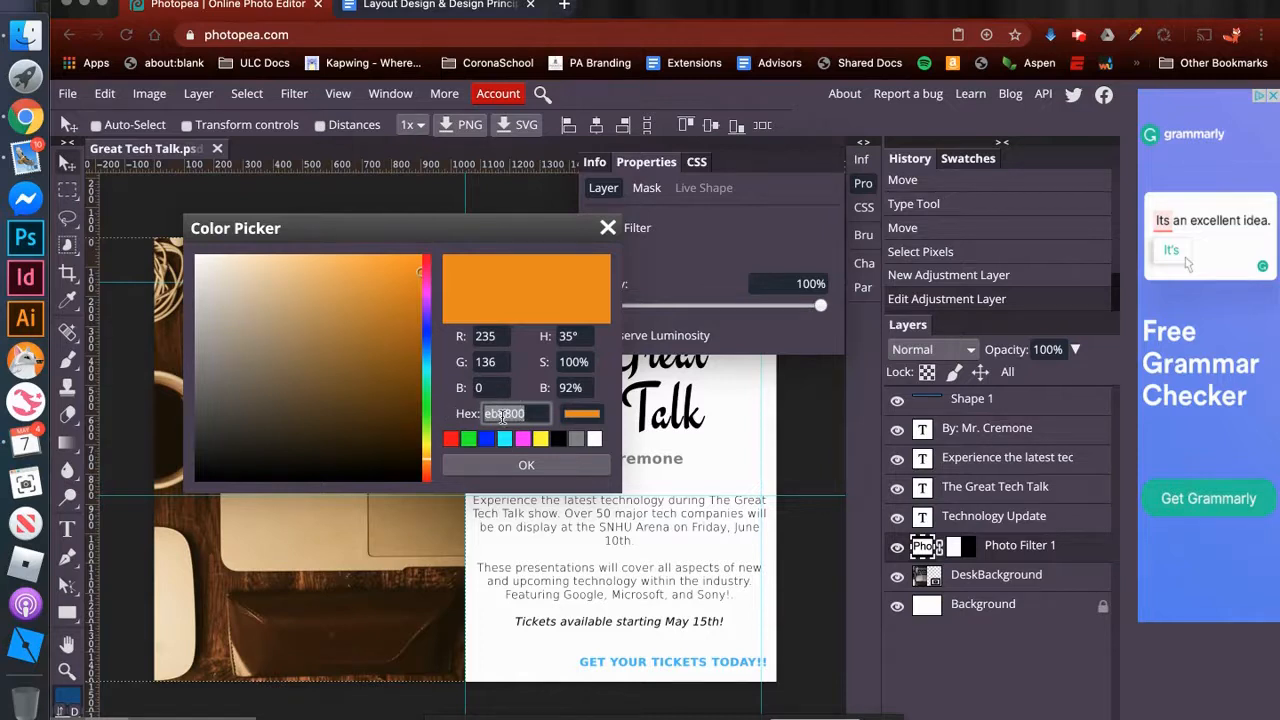
text(00ffff)
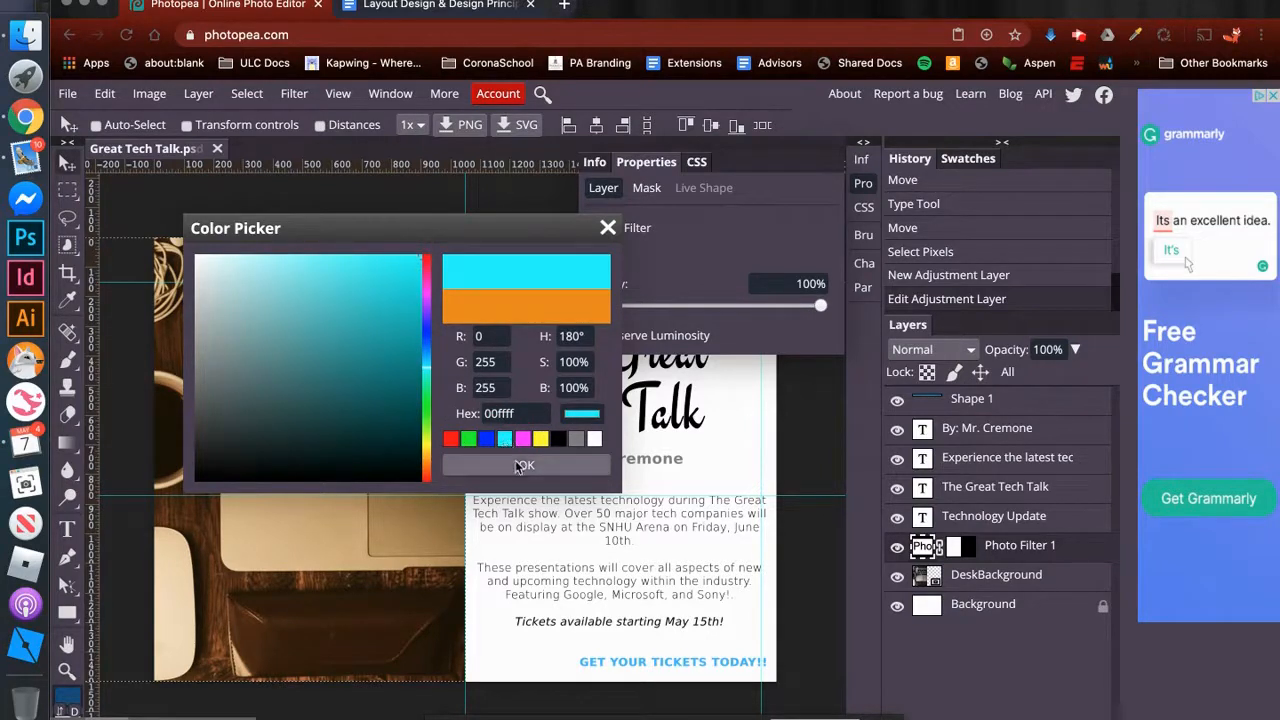
click(520, 466)
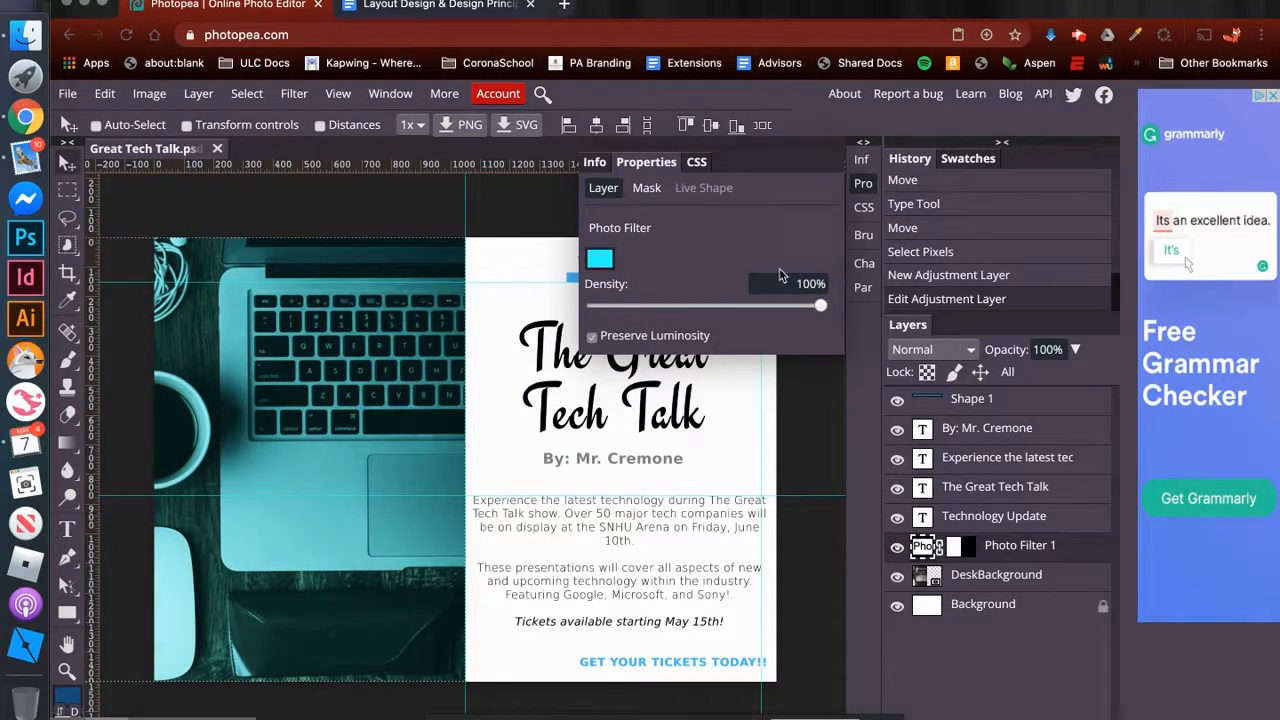
click(863, 183)
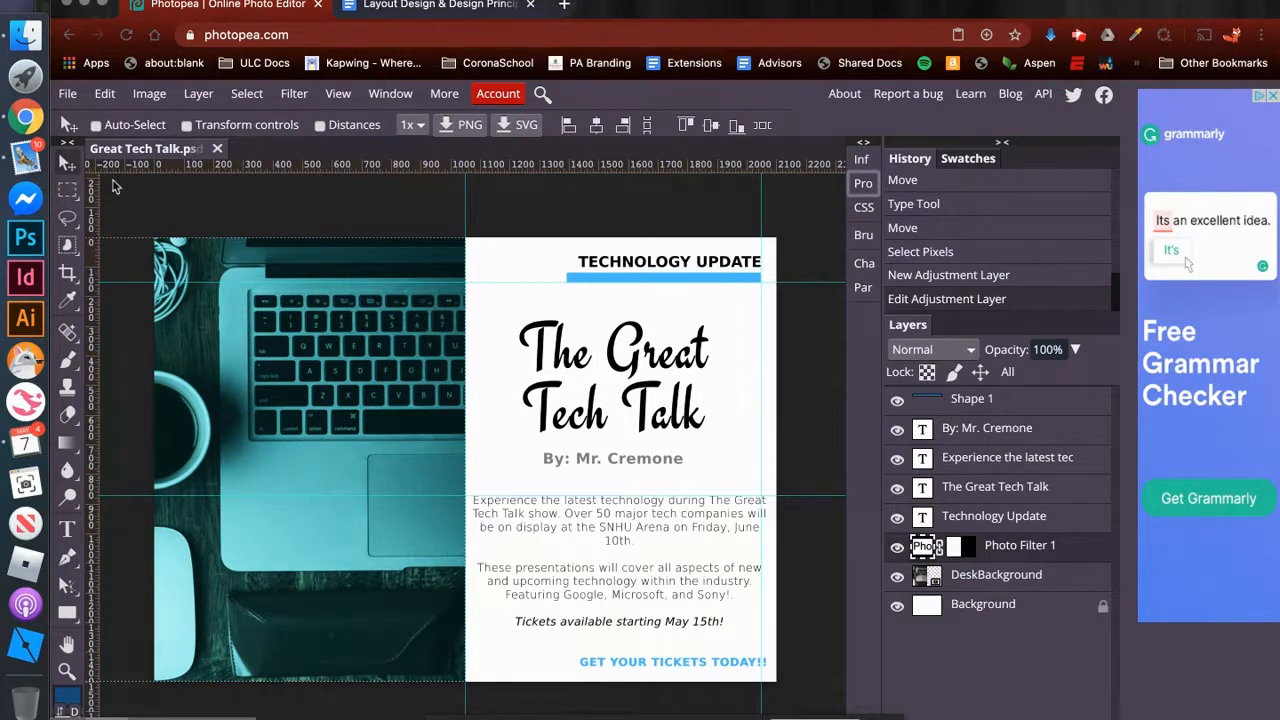
click(248, 96)
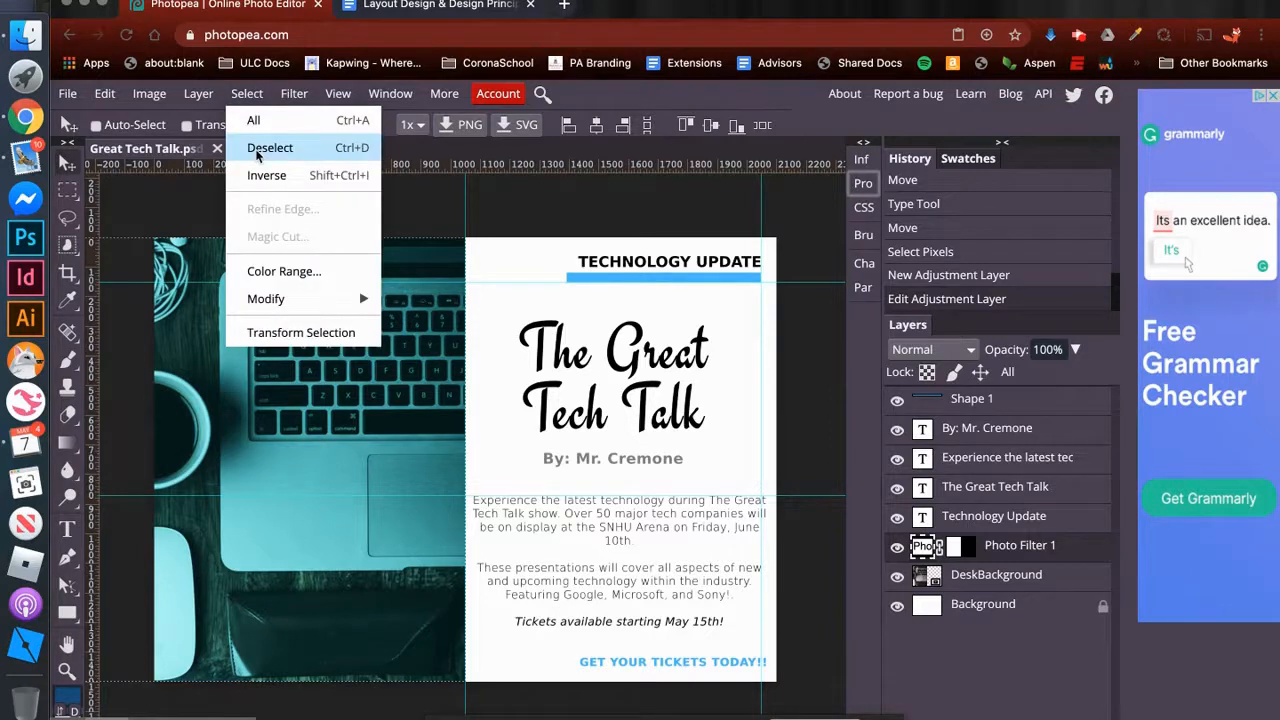
click(256, 150)
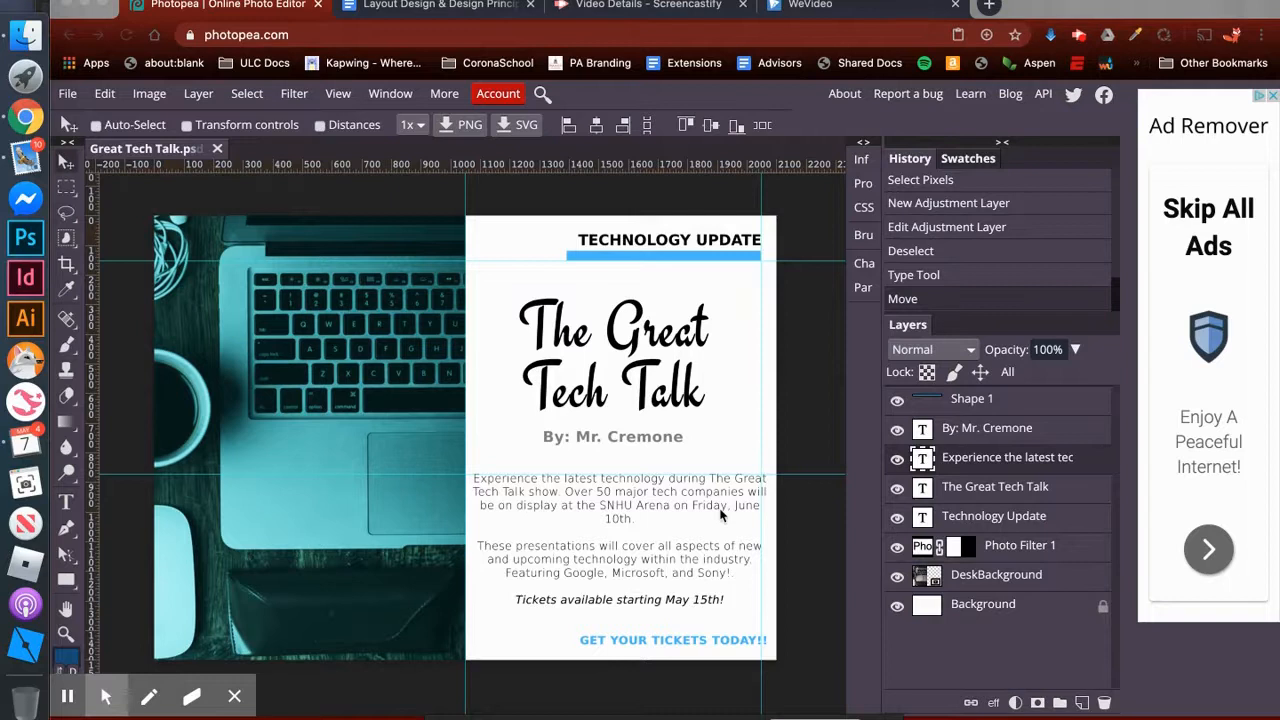
- Insert line breaks before "Friday, June 10th." and before "will be on display" in the first event paragraph
double_click(923, 459)
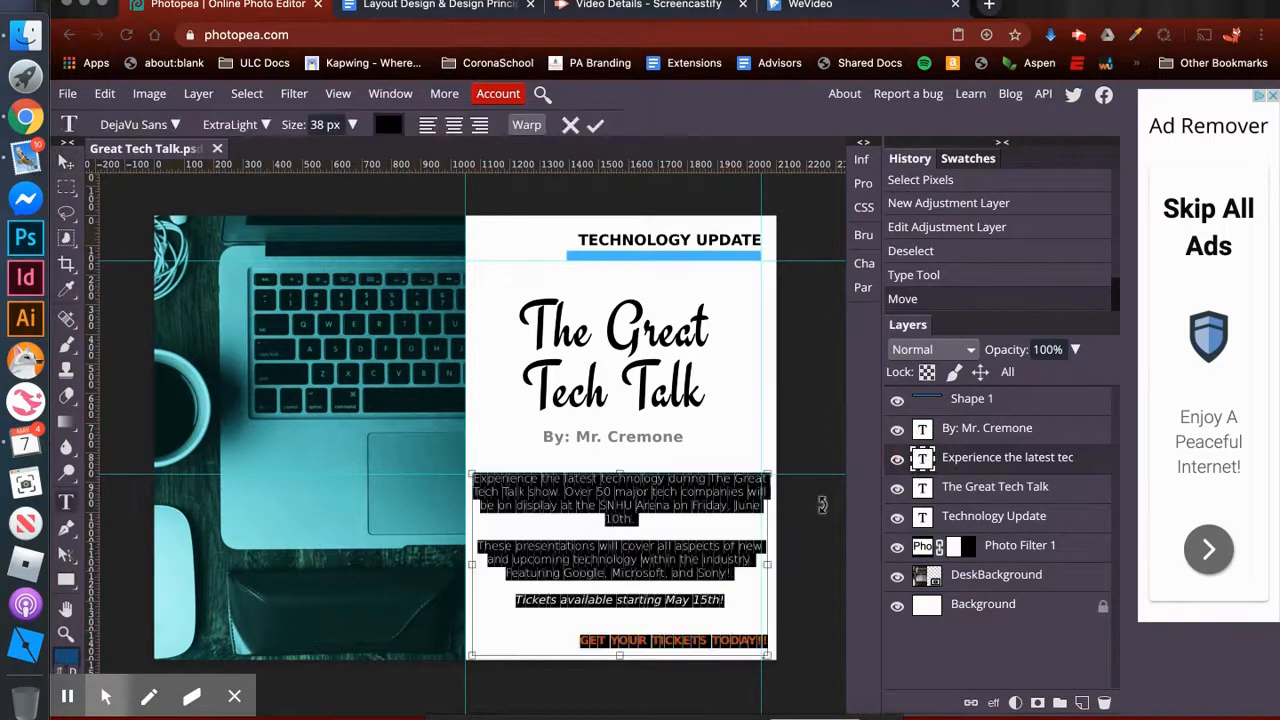
click(687, 497)
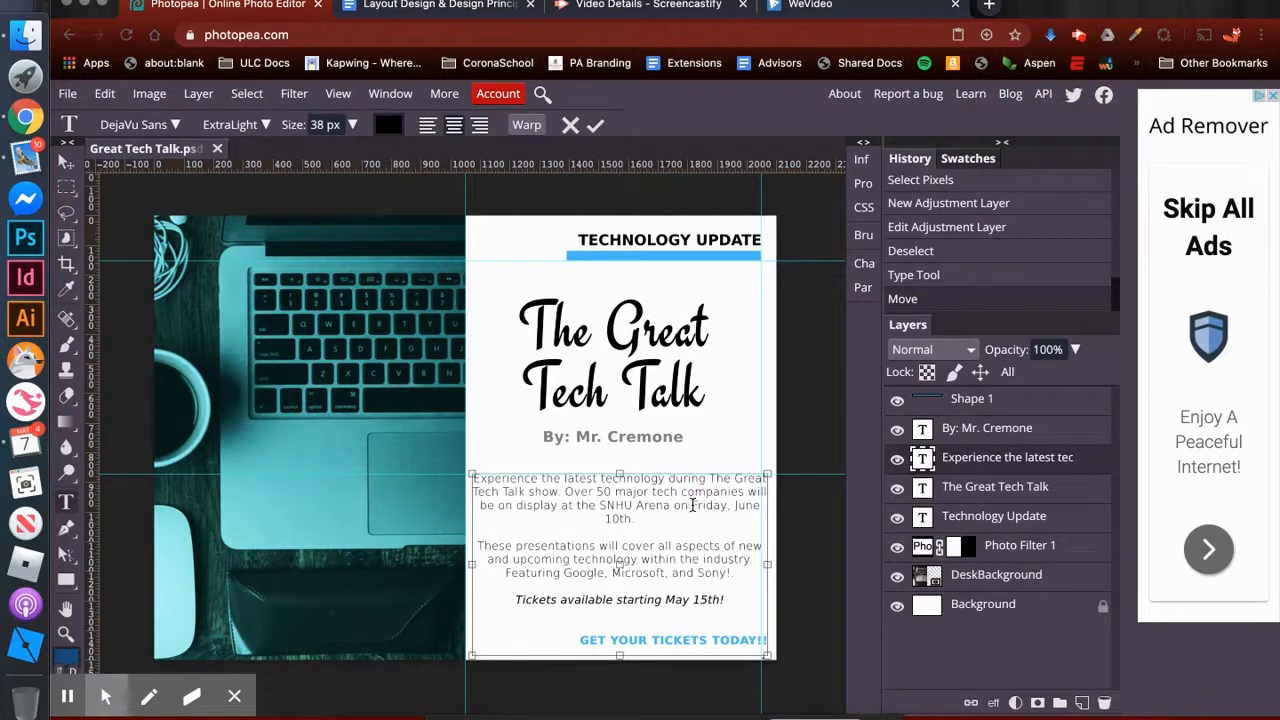
key(Return)
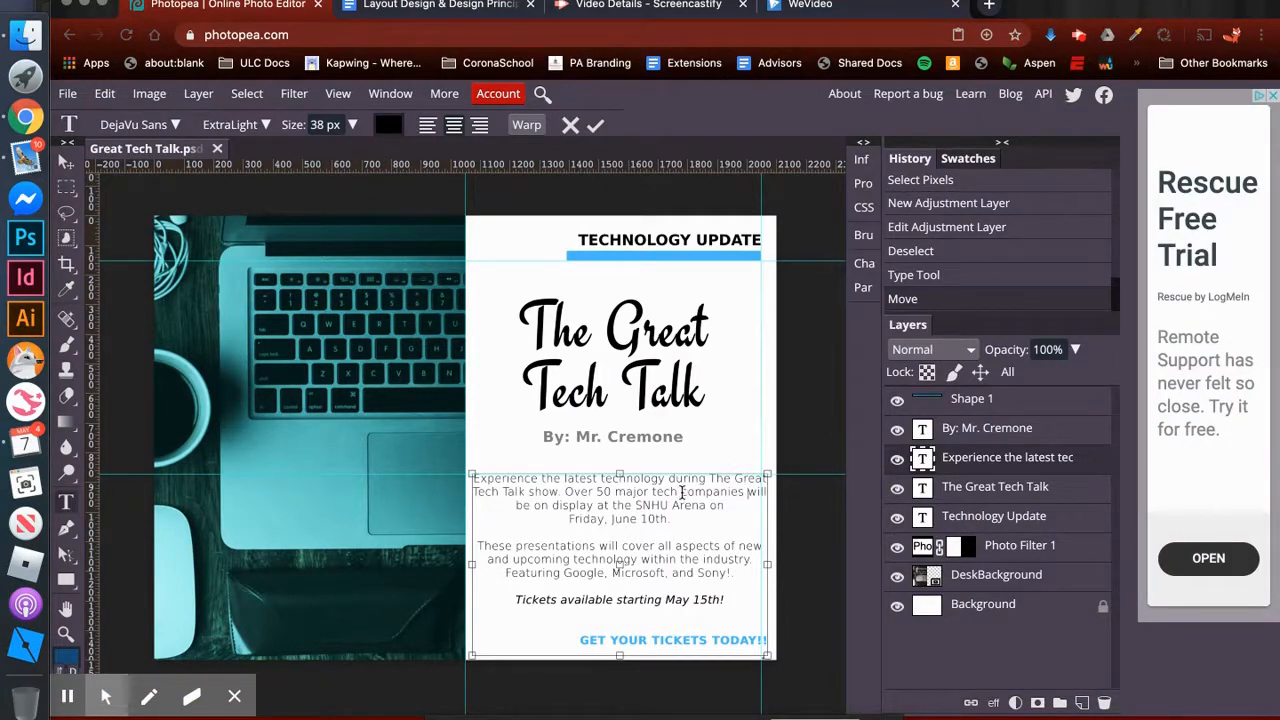
key(Return)
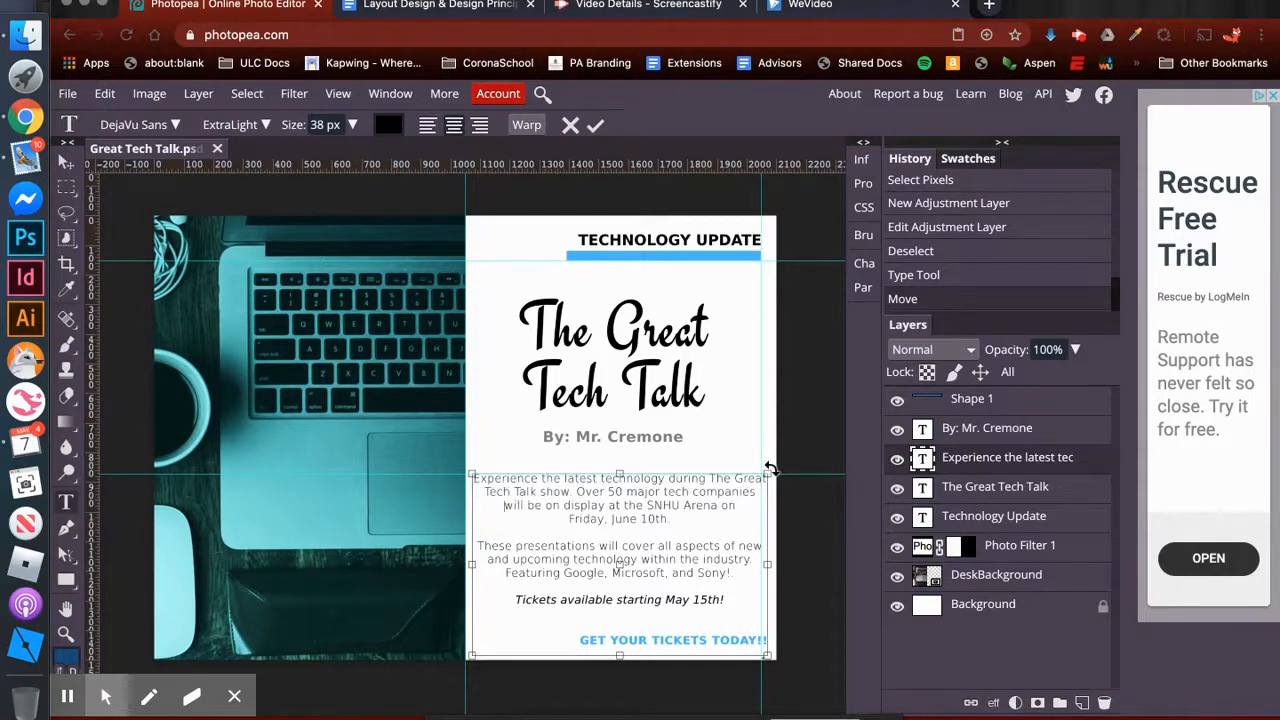
click(65, 163)
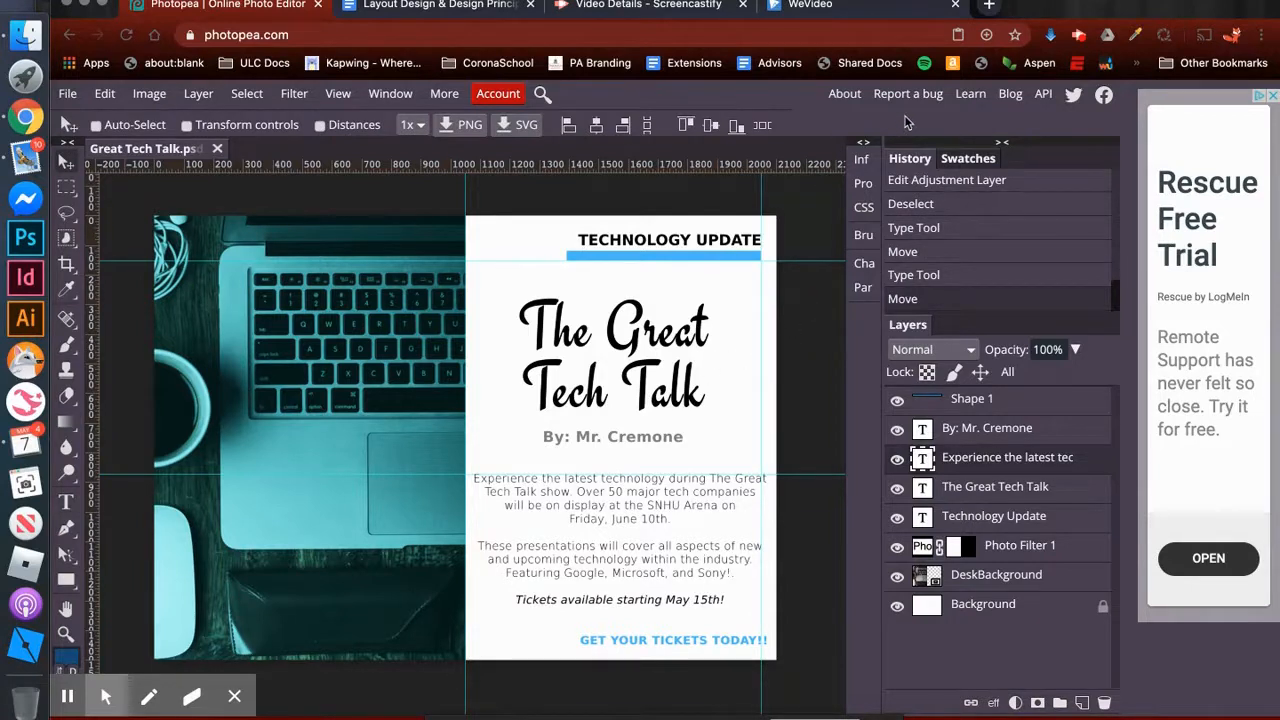
click(1078, 35)
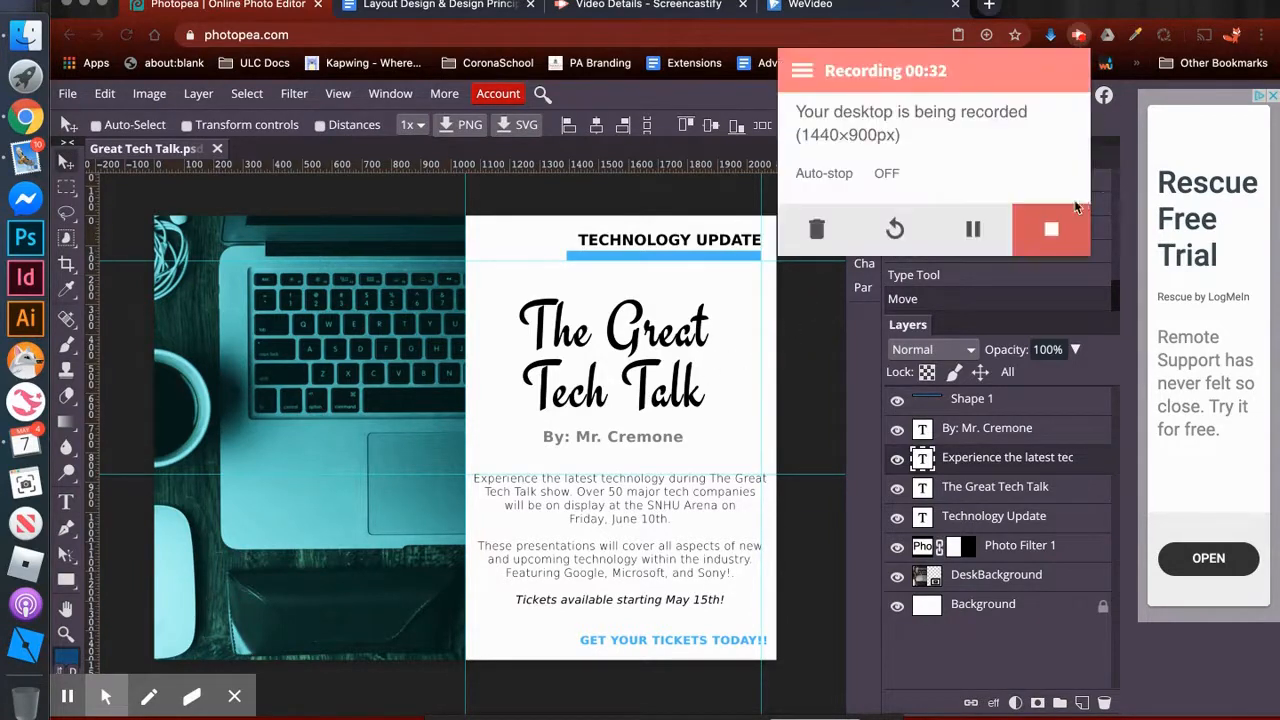
click(1075, 207)
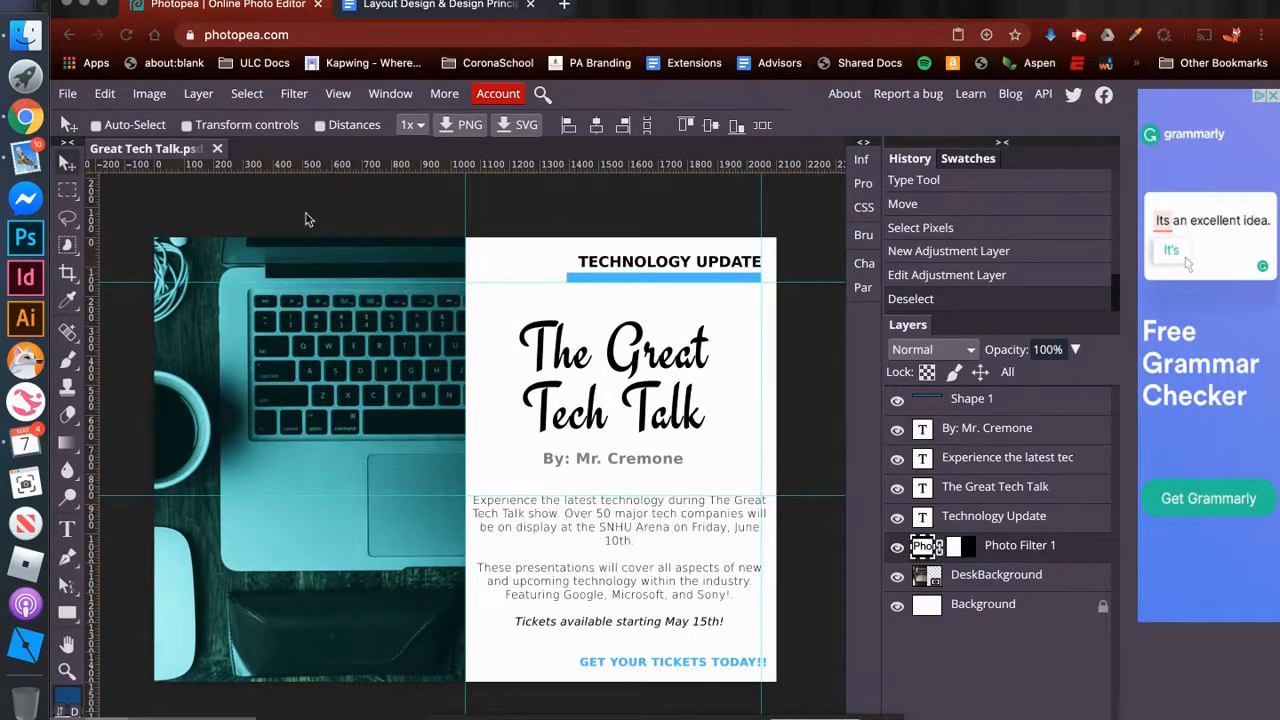
- Save the Great Tech Talk layout as a PSD file
click(67, 93)
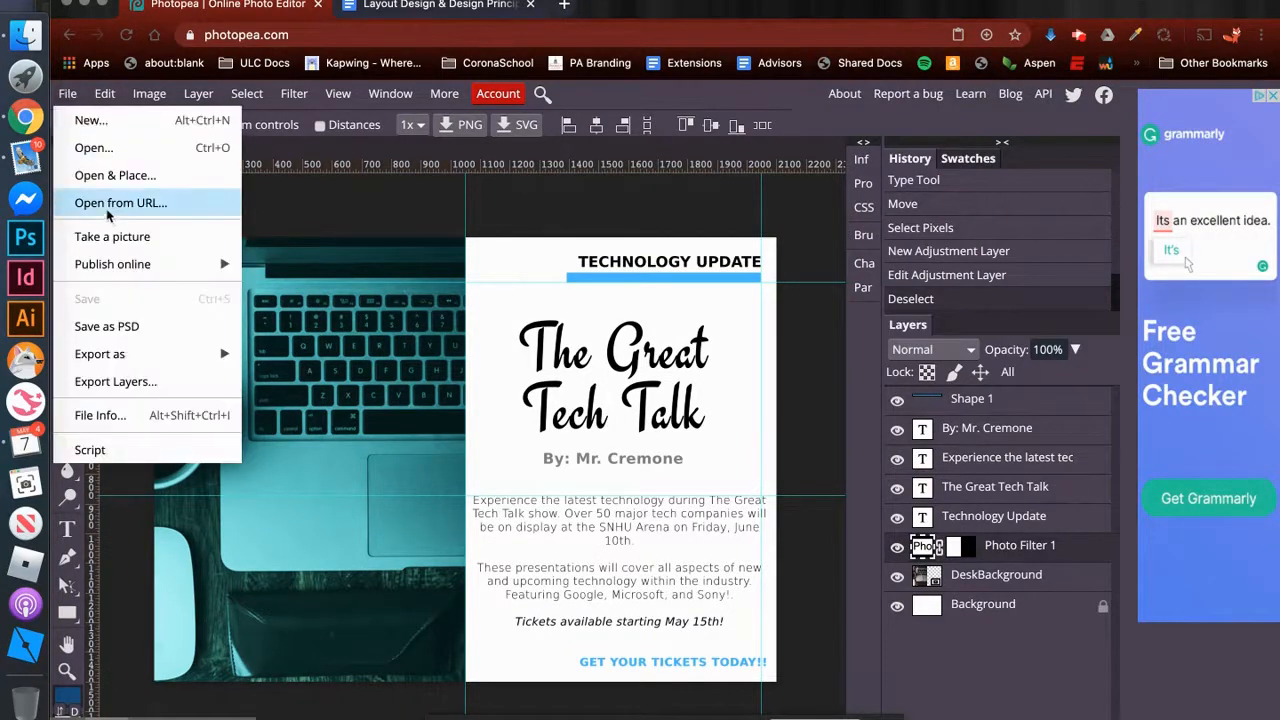
click(193, 330)
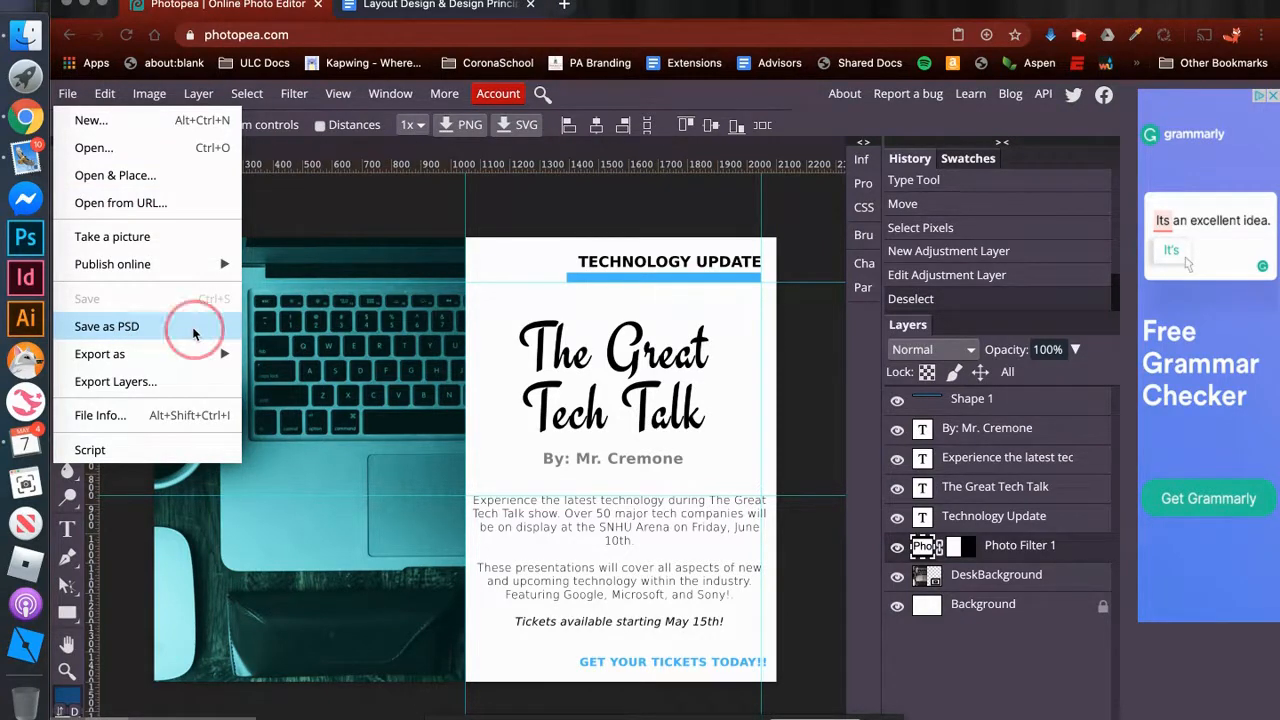
scroll(213, 418, down, 1)
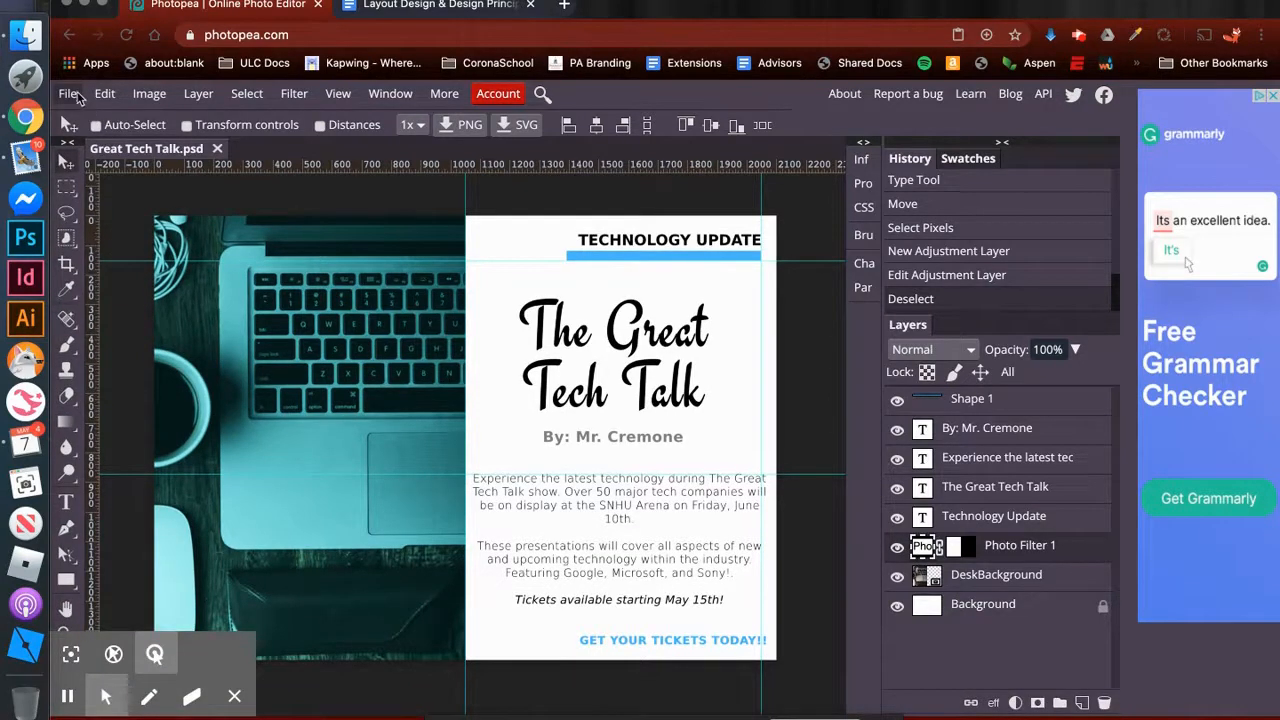
- Export the layout as a JPG at 100% quality, 2100 × 1500 px, and save it
click(68, 93)
mouse_move(128, 354)
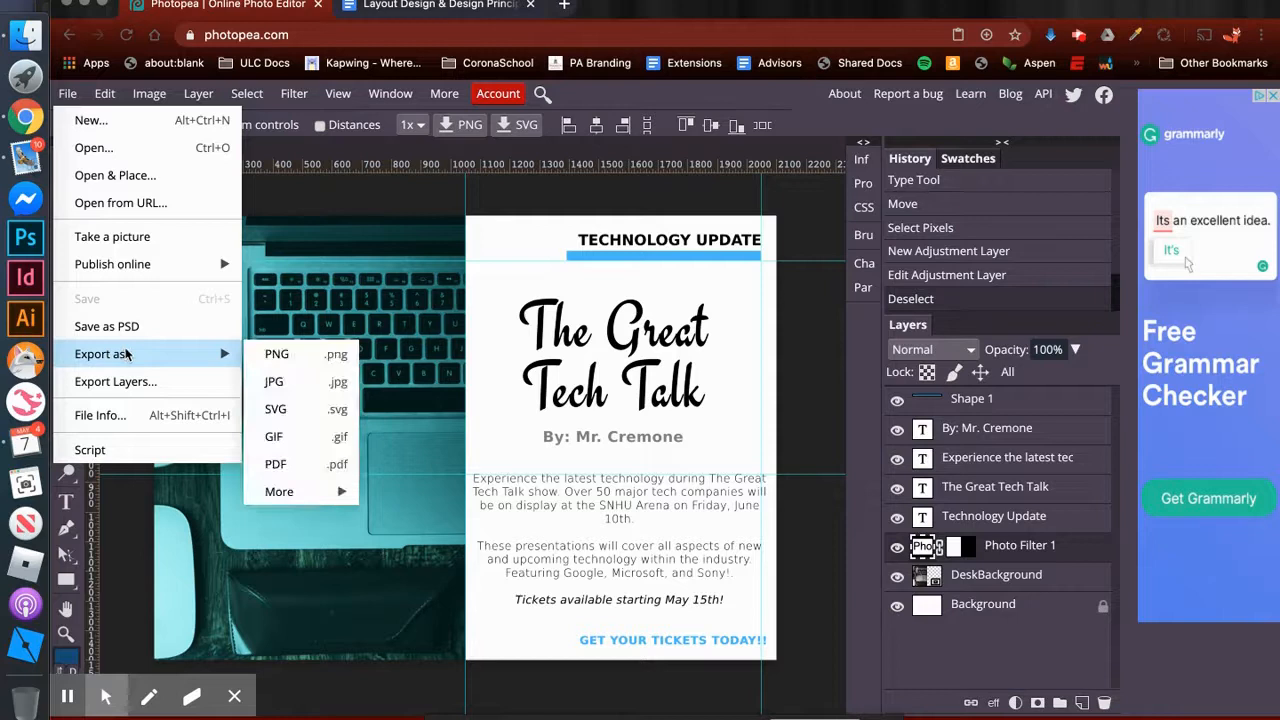
click(338, 388)
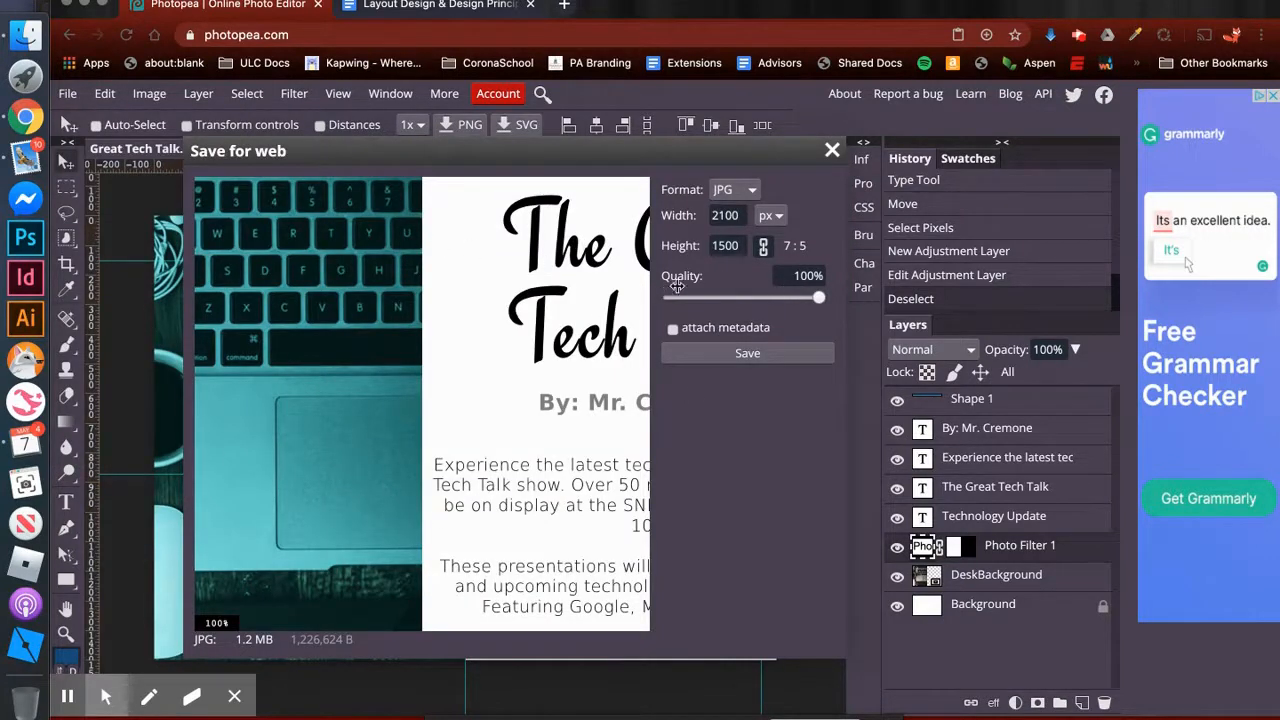
click(808, 306)
drag(806, 303, 902, 301)
click(750, 356)
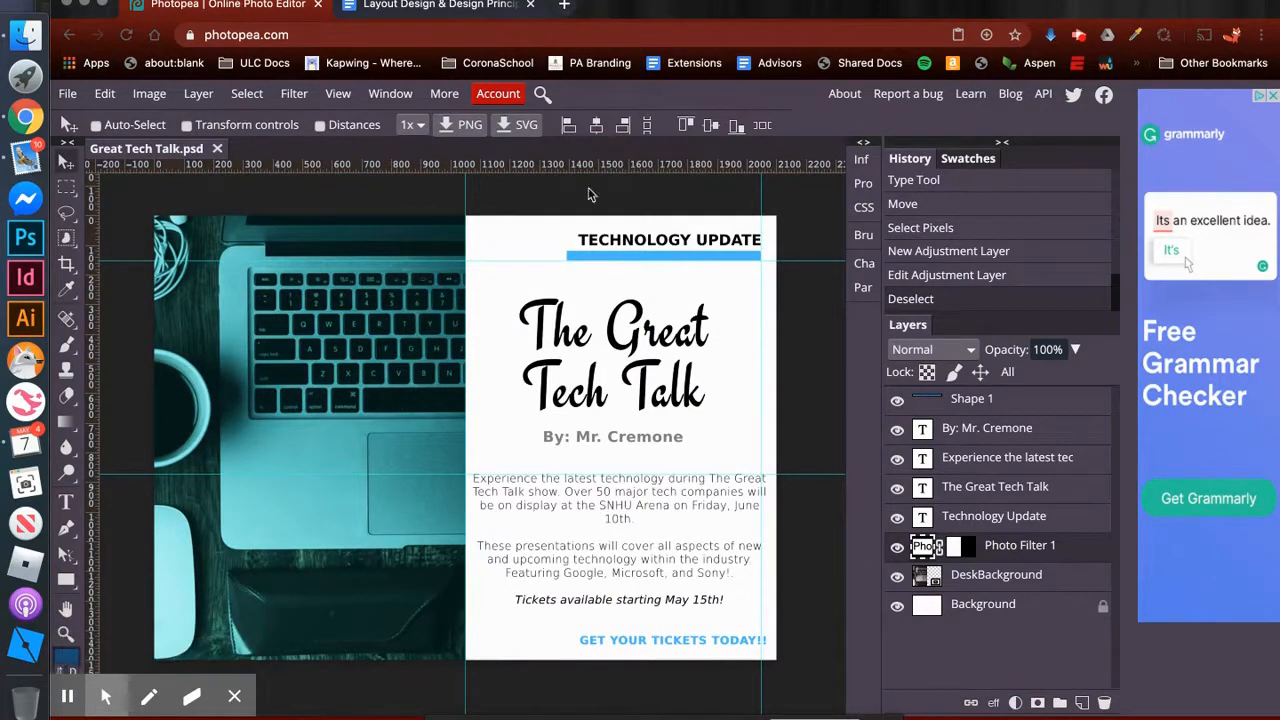
click(1079, 36)
click(1055, 222)
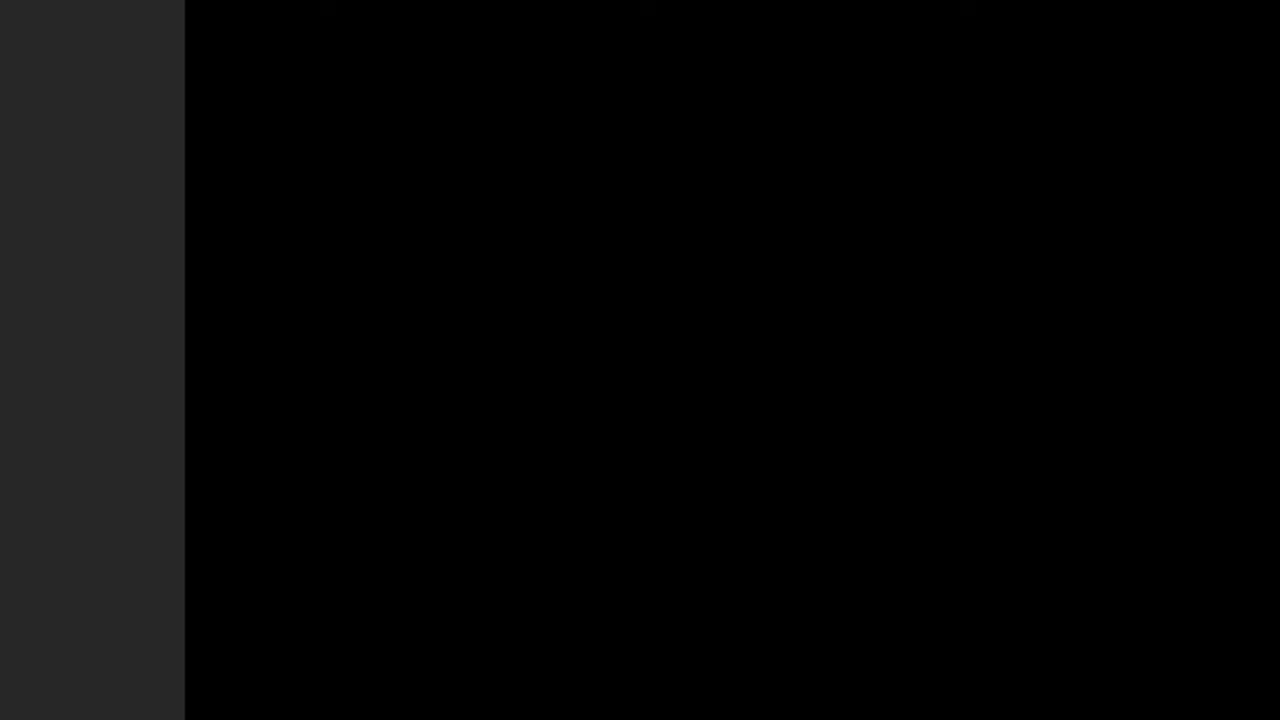